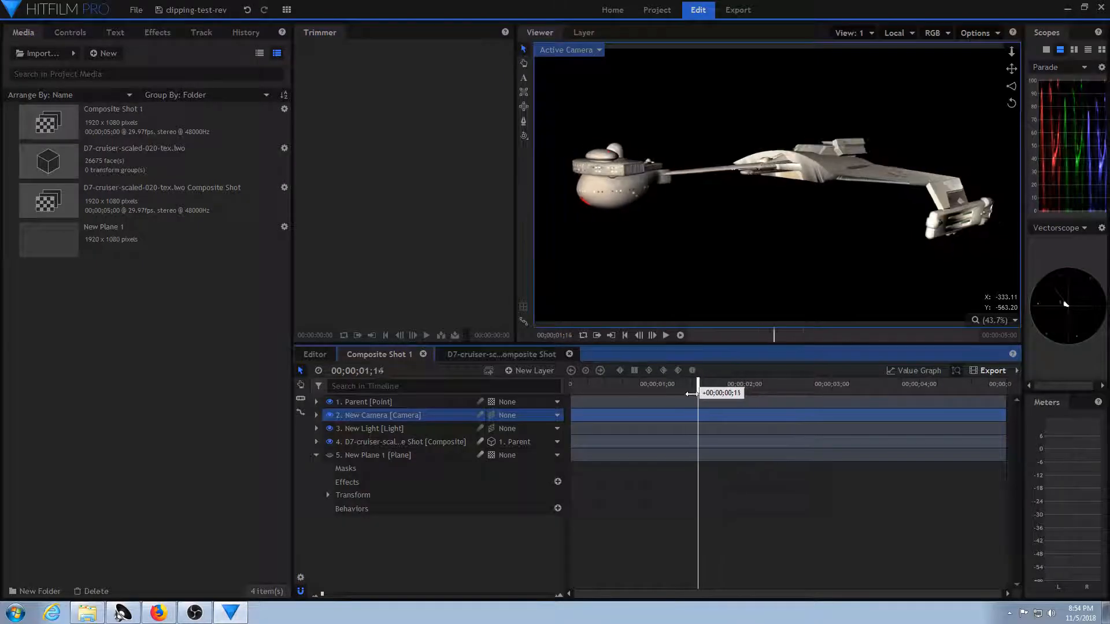
Step: Scrub through Composite Shot 1 around 00;00;01;14 and compare it with the embedded D7-cruiser composite shot
{"action": "mouse_move", "coordinate": [699, 393]}
{"action": "left_mouse_down"}
{"action": "mouse_move", "coordinate": [674, 393]}
{"action": "mouse_move", "coordinate": [715, 394]}
{"action": "mouse_move", "coordinate": [701, 394]}
{"action": "left_mouse_up"}
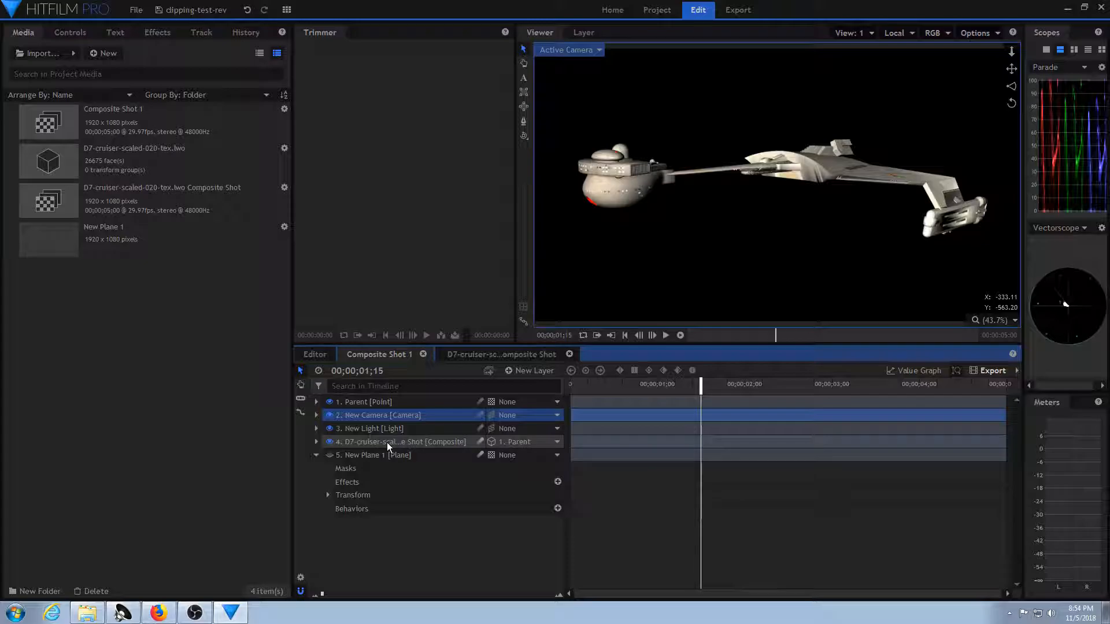
{"action": "left_click", "coordinate": [498, 354]}
{"action": "mouse_move", "coordinate": [570, 383]}
{"action": "left_mouse_down"}
{"action": "mouse_move", "coordinate": [752, 384]}
{"action": "mouse_move", "coordinate": [526, 386]}
{"action": "left_mouse_up"}
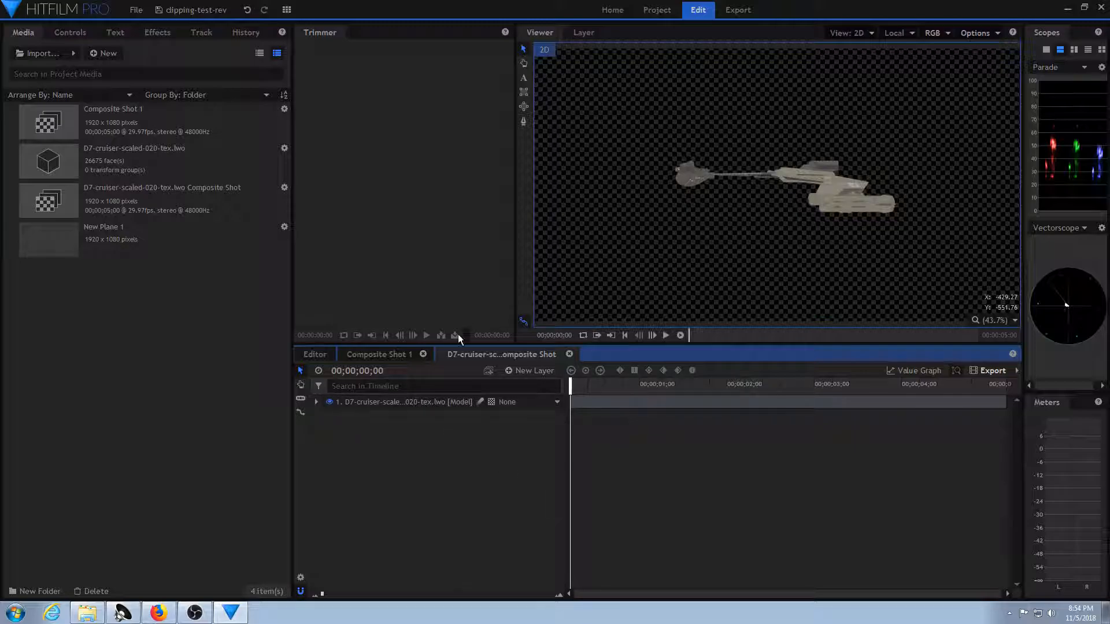
{"action": "left_click", "coordinate": [379, 355]}
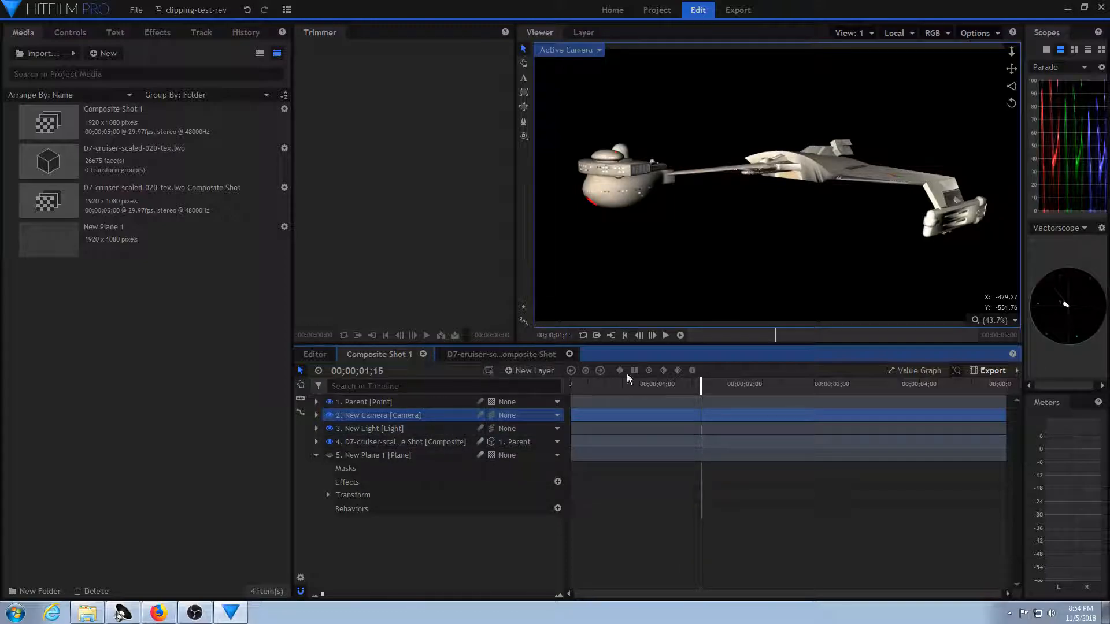
{"action": "mouse_move", "coordinate": [710, 383]}
{"action": "left_mouse_down"}
{"action": "mouse_move", "coordinate": [664, 382]}
{"action": "mouse_move", "coordinate": [860, 383]}
{"action": "mouse_move", "coordinate": [654, 385]}
{"action": "mouse_move", "coordinate": [930, 379]}
{"action": "mouse_move", "coordinate": [627, 379]}
{"action": "mouse_move", "coordinate": [646, 364]}
{"action": "mouse_move", "coordinate": [578, 377]}
{"action": "mouse_move", "coordinate": [746, 379]}
{"action": "mouse_move", "coordinate": [695, 385]}
{"action": "left_mouse_up"}
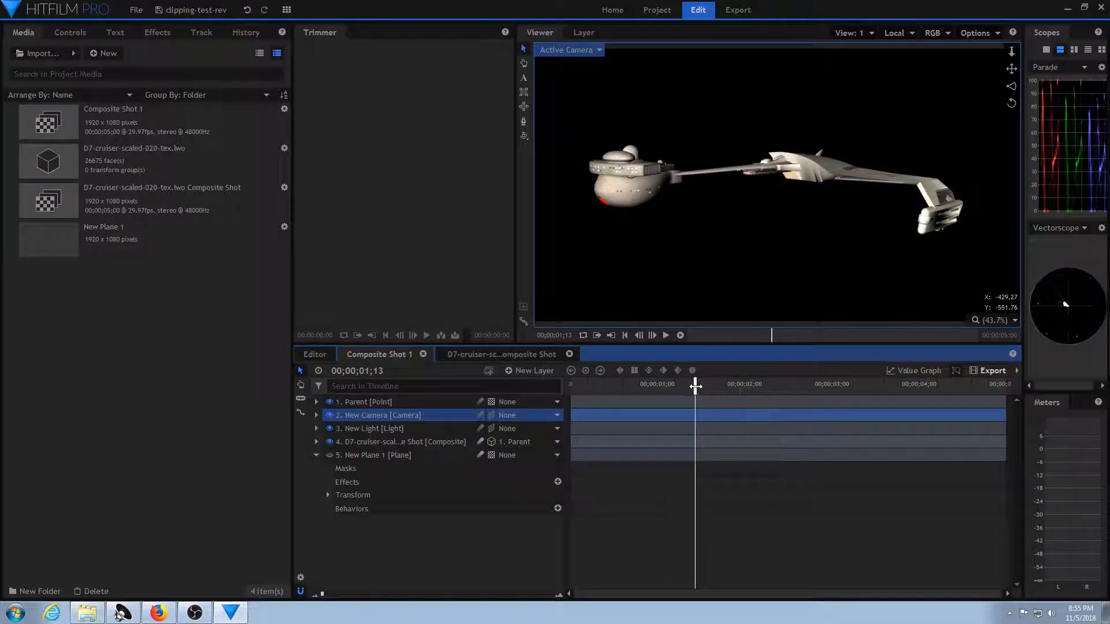
Step: Set the cruiser model layer in its own composite shot to 3D Unrolled with an added camera, and scrub Composite Shot 1
{"action": "left_click", "coordinate": [501, 355]}
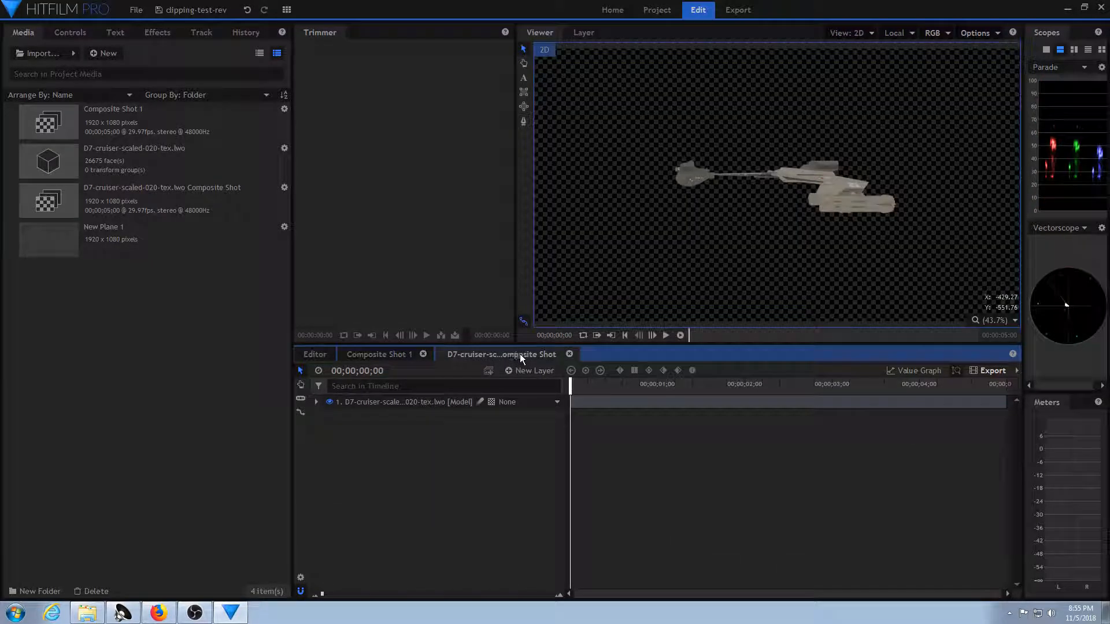
{"action": "left_click", "coordinate": [489, 403]}
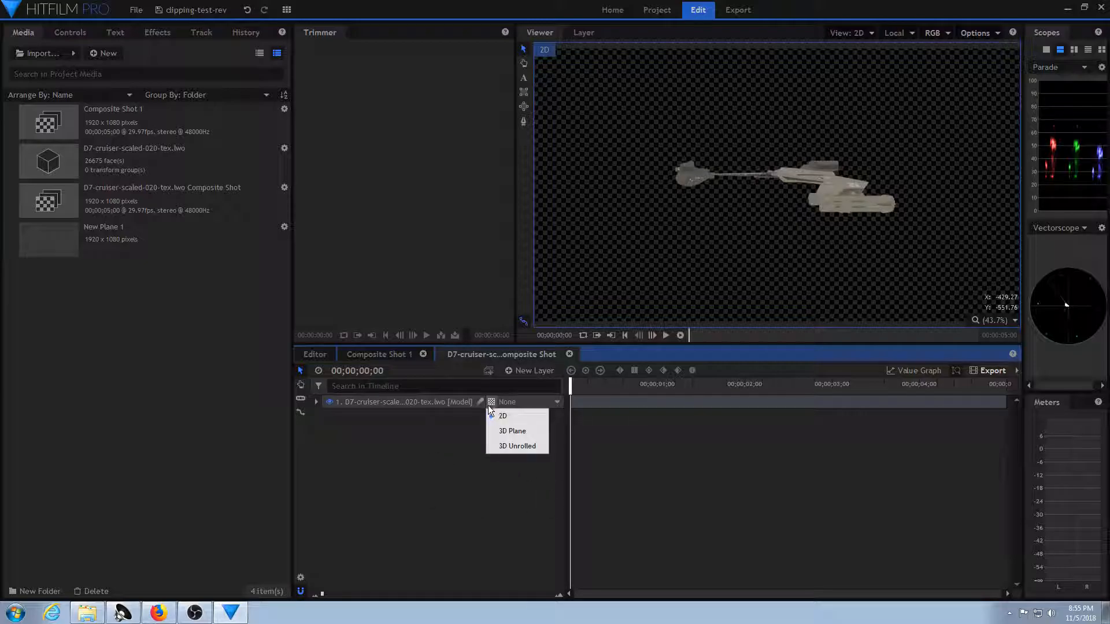
{"action": "left_click", "coordinate": [525, 447]}
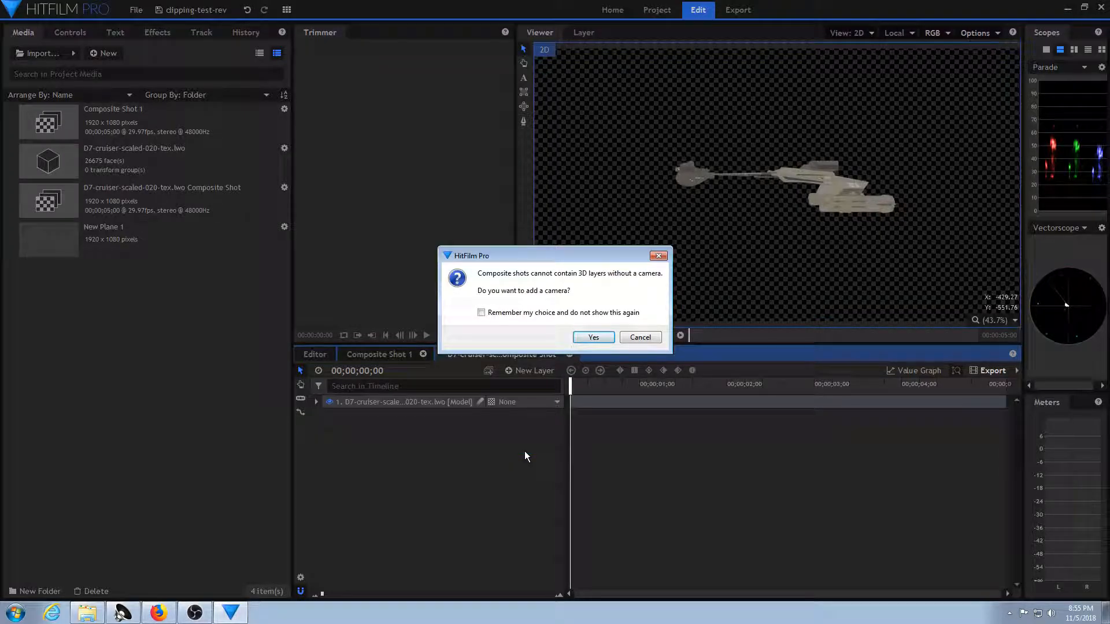
{"action": "left_click", "coordinate": [593, 337]}
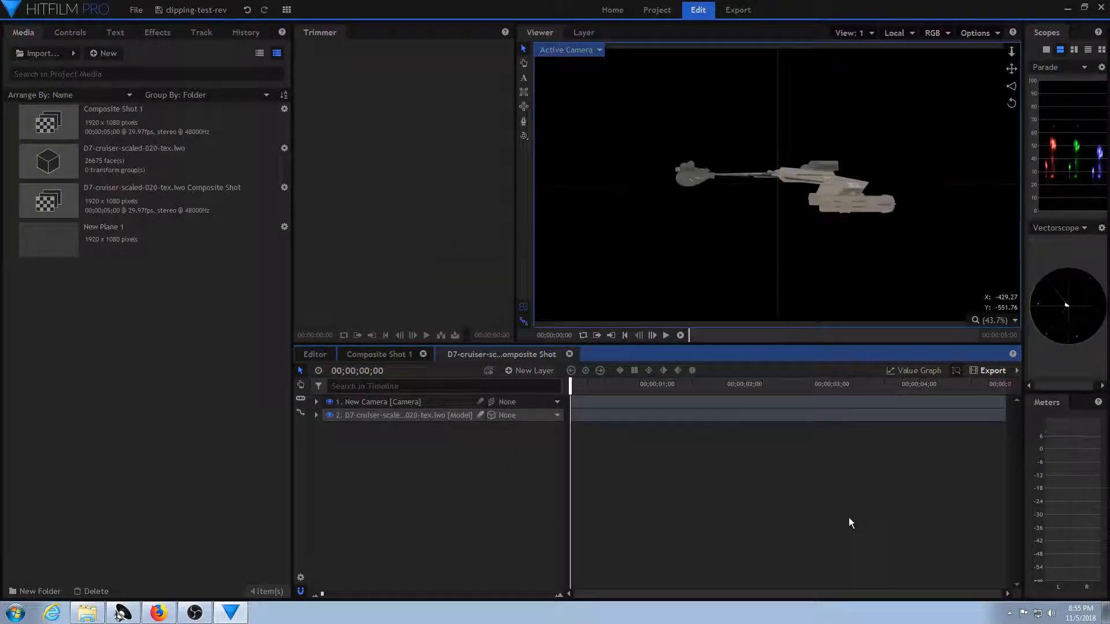
{"action": "left_click", "coordinate": [385, 355]}
{"action": "left_click_drag", "start_coordinate": [696, 391], "coordinate": [545, 401]}
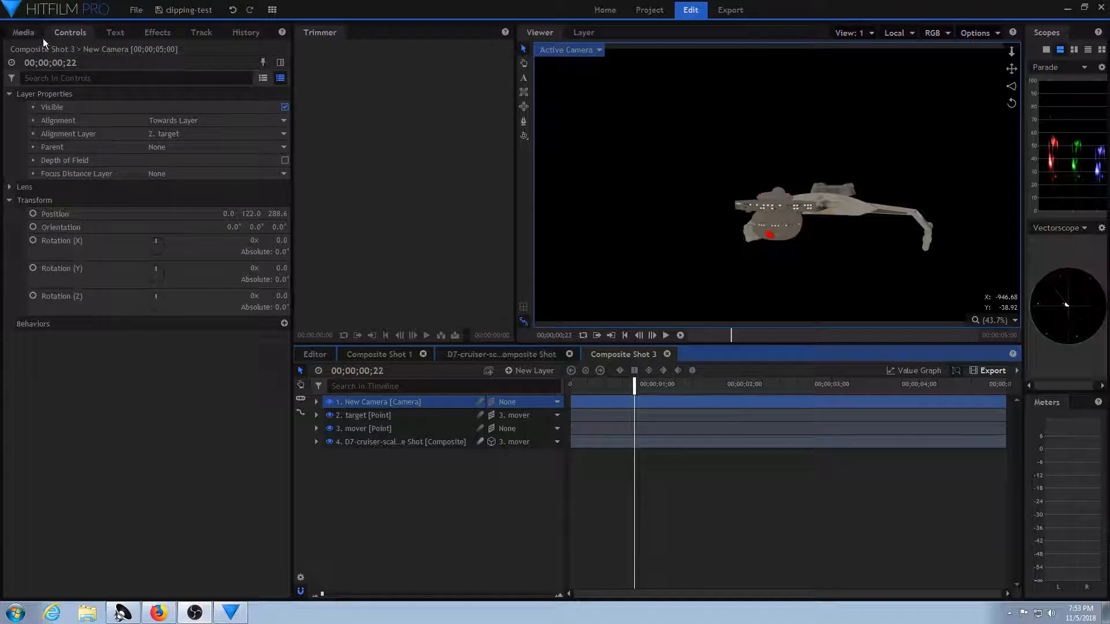
Step: Create a new 1080p Full HD @ 30 fps project, discarding the current project's changes, and start compositing
{"action": "left_click", "coordinate": [136, 9]}
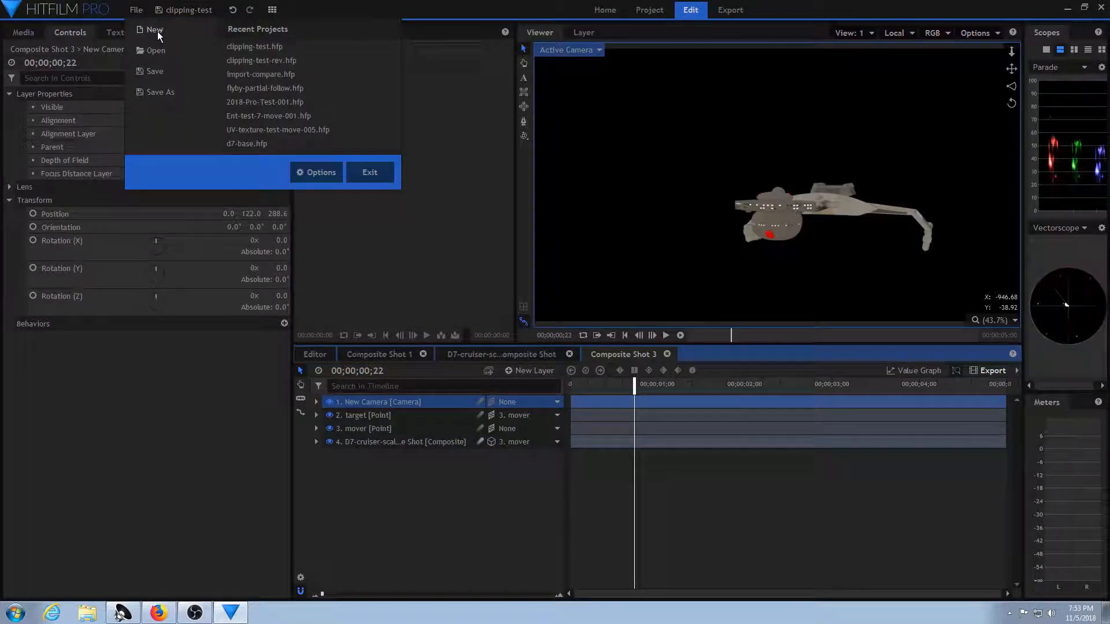
{"action": "left_click", "coordinate": [158, 31]}
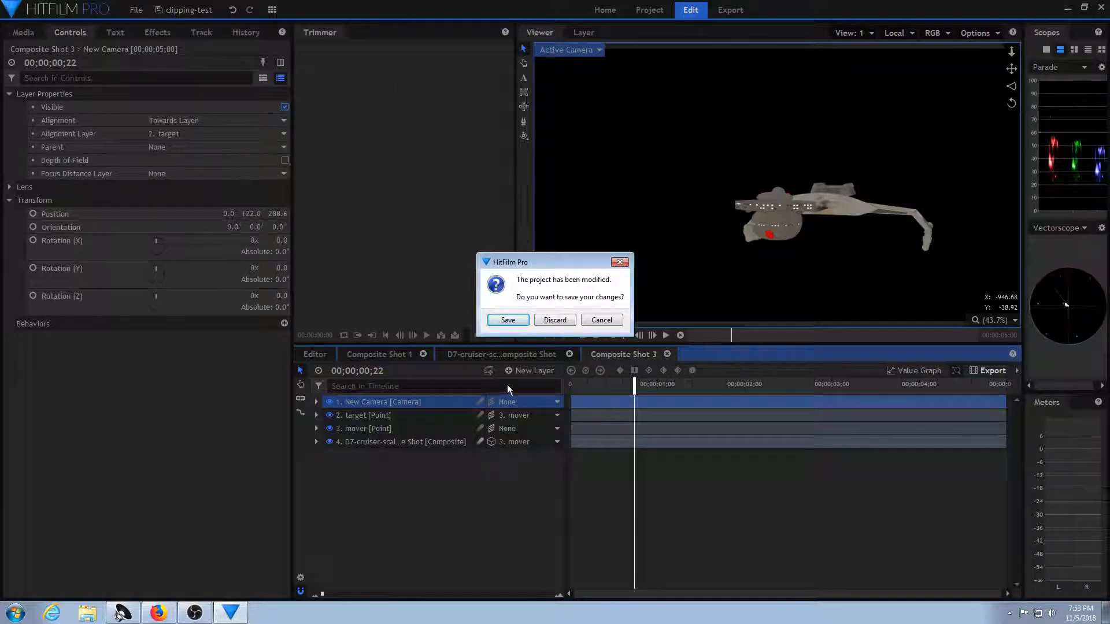
{"action": "left_click", "coordinate": [568, 323]}
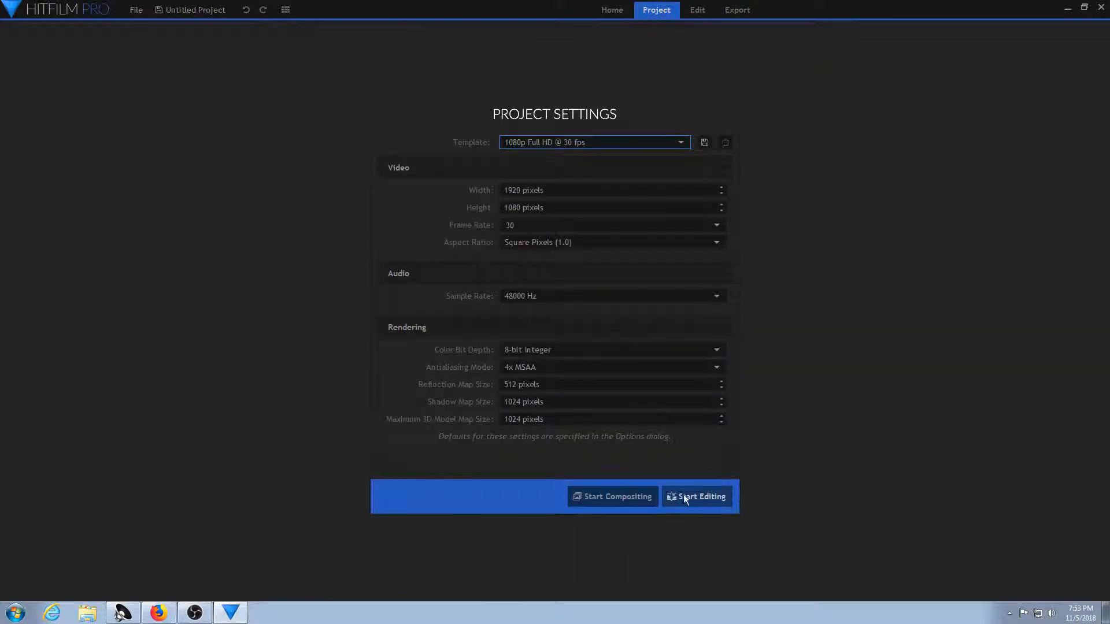
{"action": "left_click", "coordinate": [643, 500]}
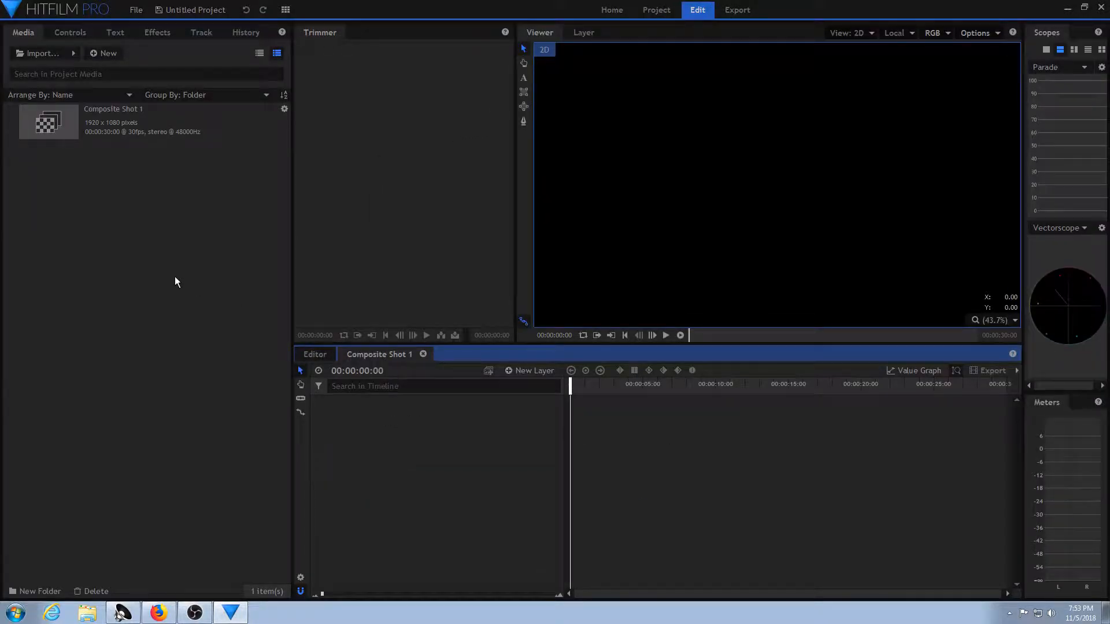
Step: Import the composite shot D7-base-2.hfcs from the HF folder into the project media
{"action": "right_click", "coordinate": [133, 224]}
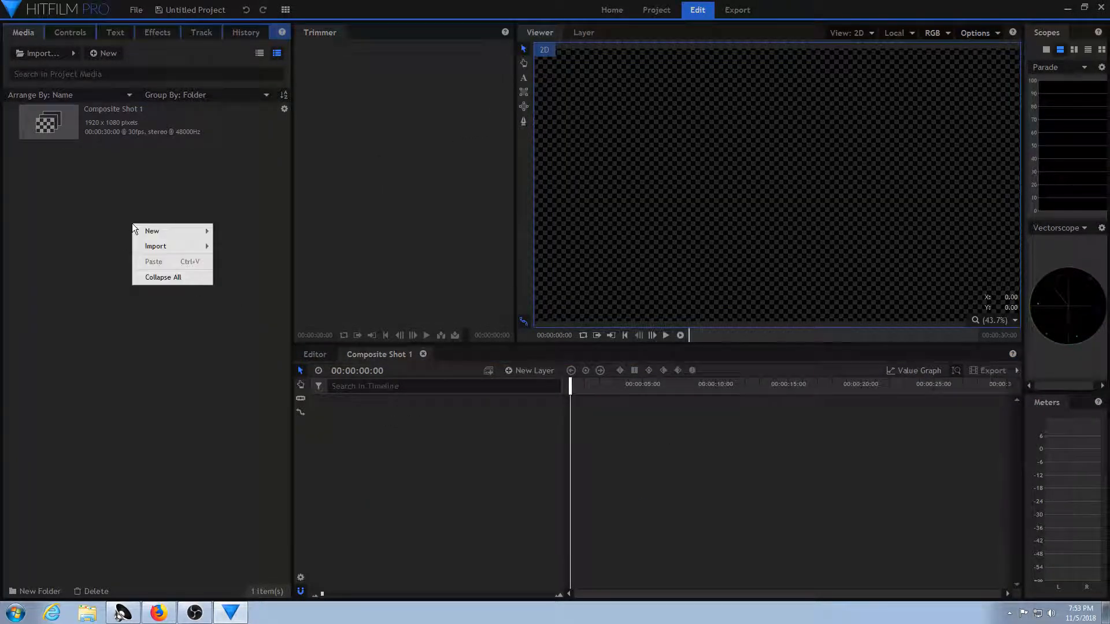
{"action": "mouse_move", "coordinate": [162, 243]}
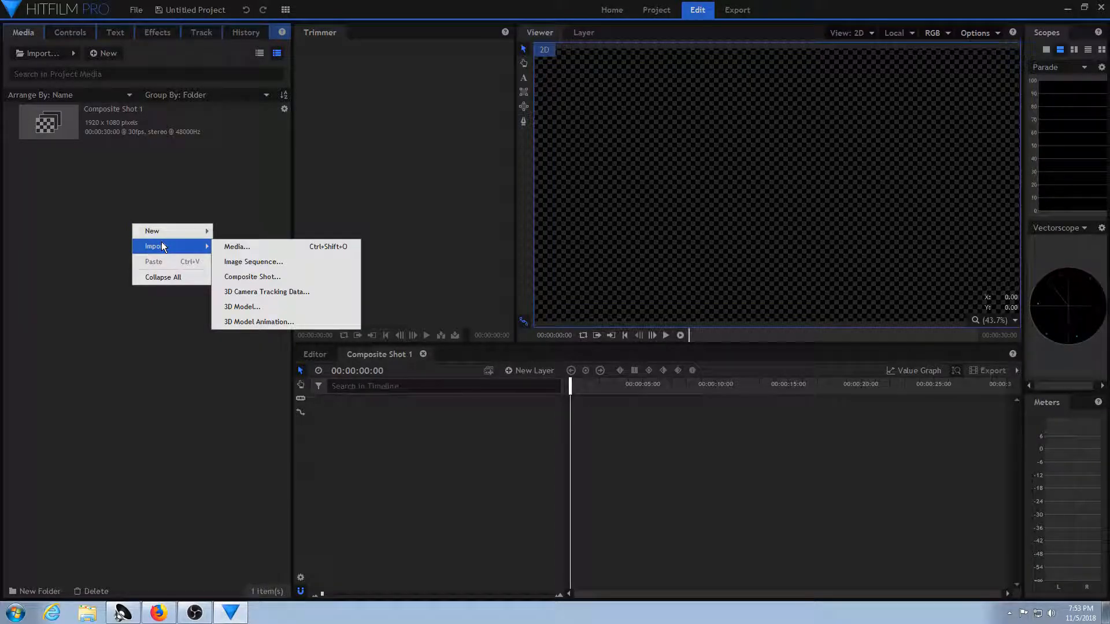
{"action": "left_click", "coordinate": [252, 277]}
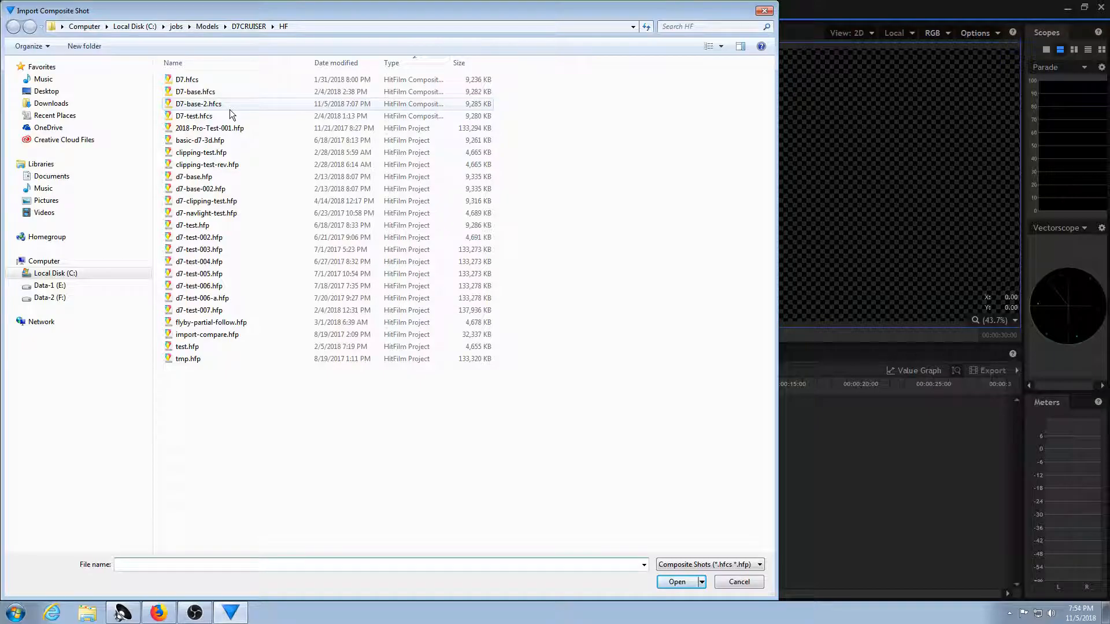
{"action": "double_click", "coordinate": [215, 108]}
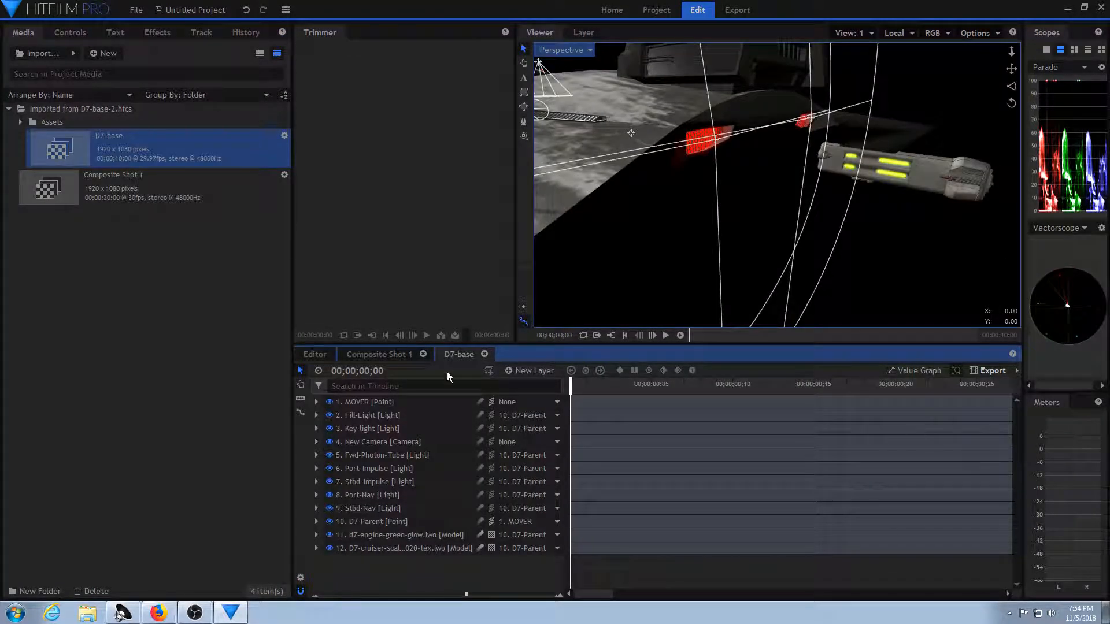
Step: Switch the D7-base view to Active Camera and orbit the camera around to face the front of the ship
{"action": "left_click", "coordinate": [575, 49]}
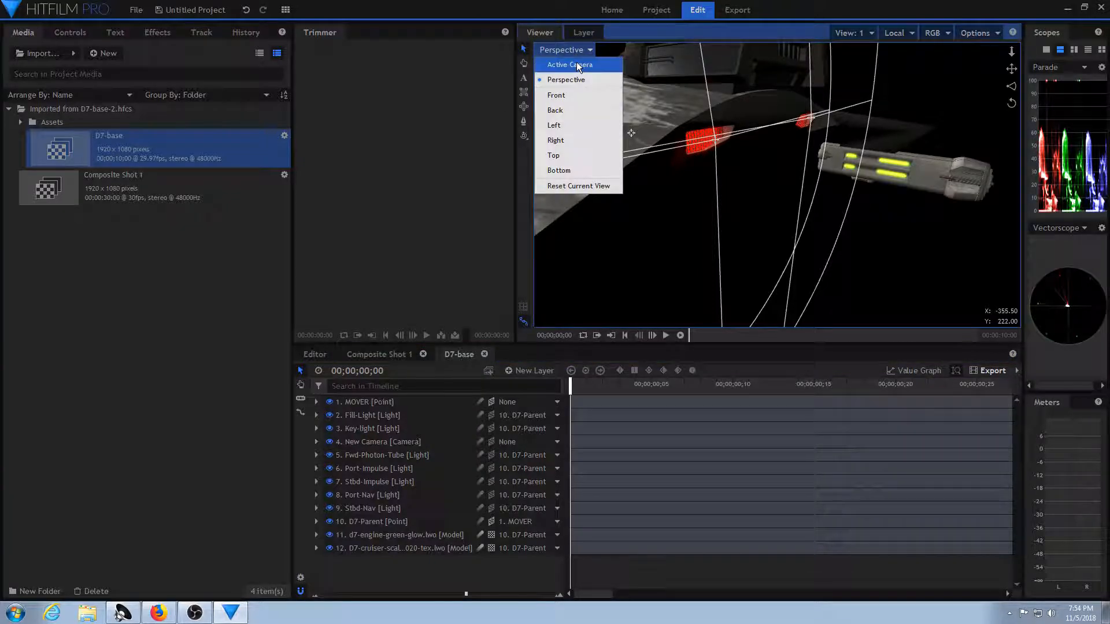
{"action": "left_click", "coordinate": [577, 61]}
{"action": "left_click", "coordinate": [524, 136]}
{"action": "left_click_drag", "start_coordinate": [730, 282], "coordinate": [676, 248]}
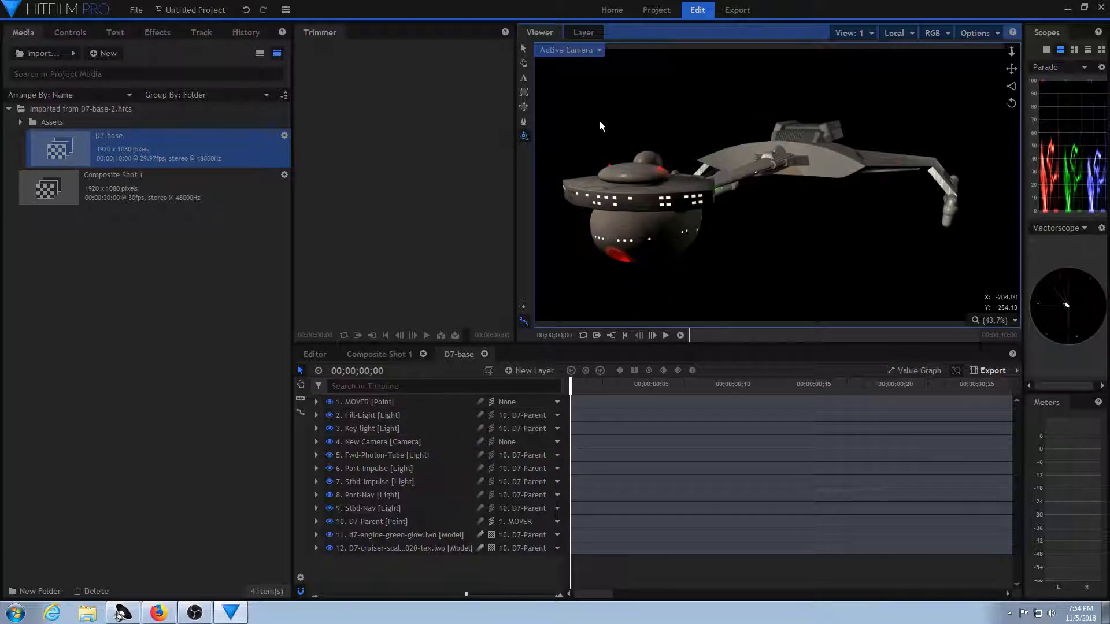
{"action": "left_click_drag", "start_coordinate": [663, 202], "coordinate": [739, 192]}
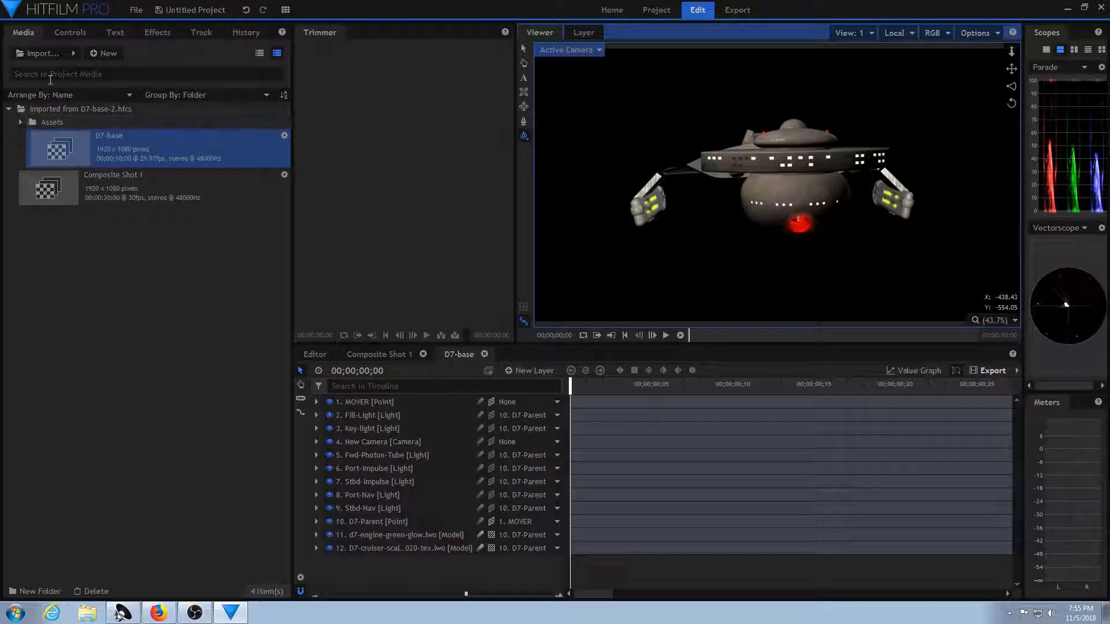
Step: Save the D7-base composite shot as D7-base-3.hfcs in the HF folder
{"action": "right_click", "coordinate": [207, 140]}
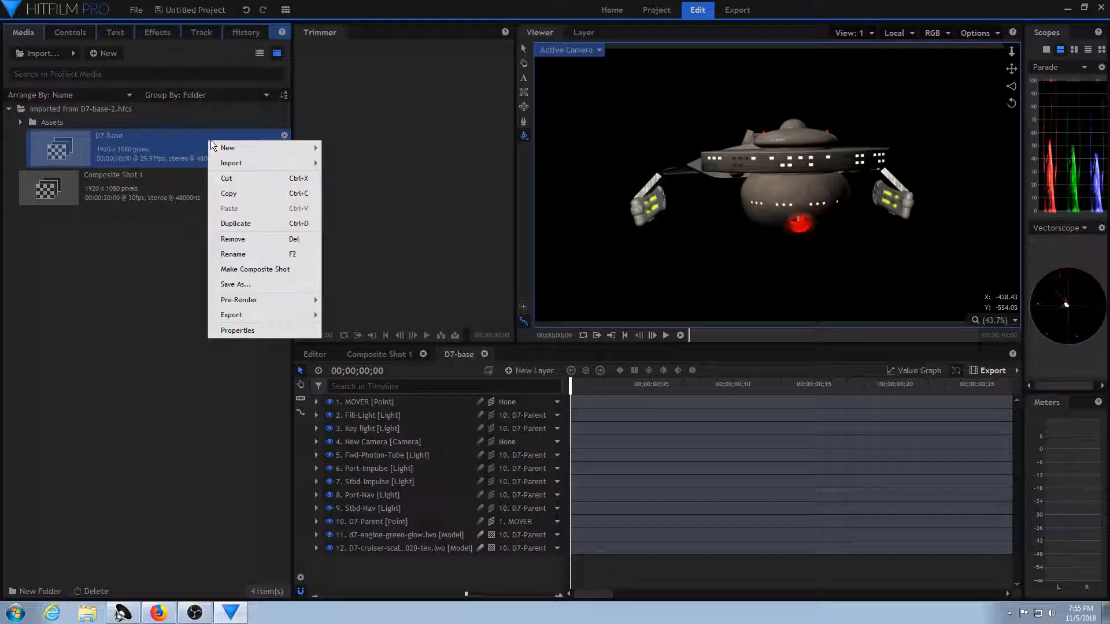
{"action": "left_click", "coordinate": [237, 284]}
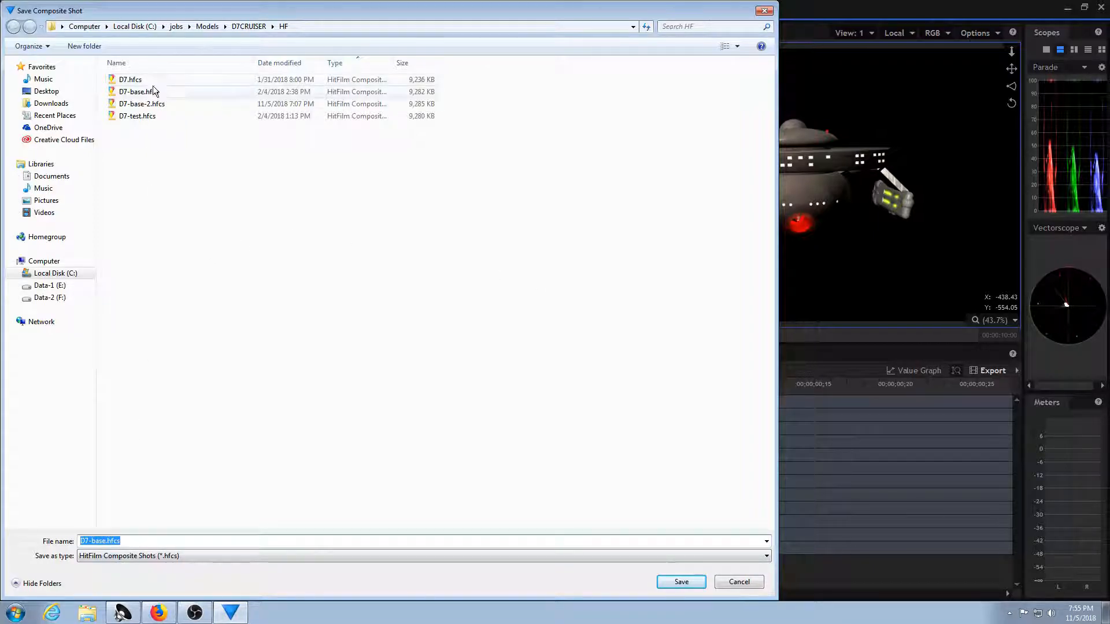
{"action": "left_click", "coordinate": [147, 104]}
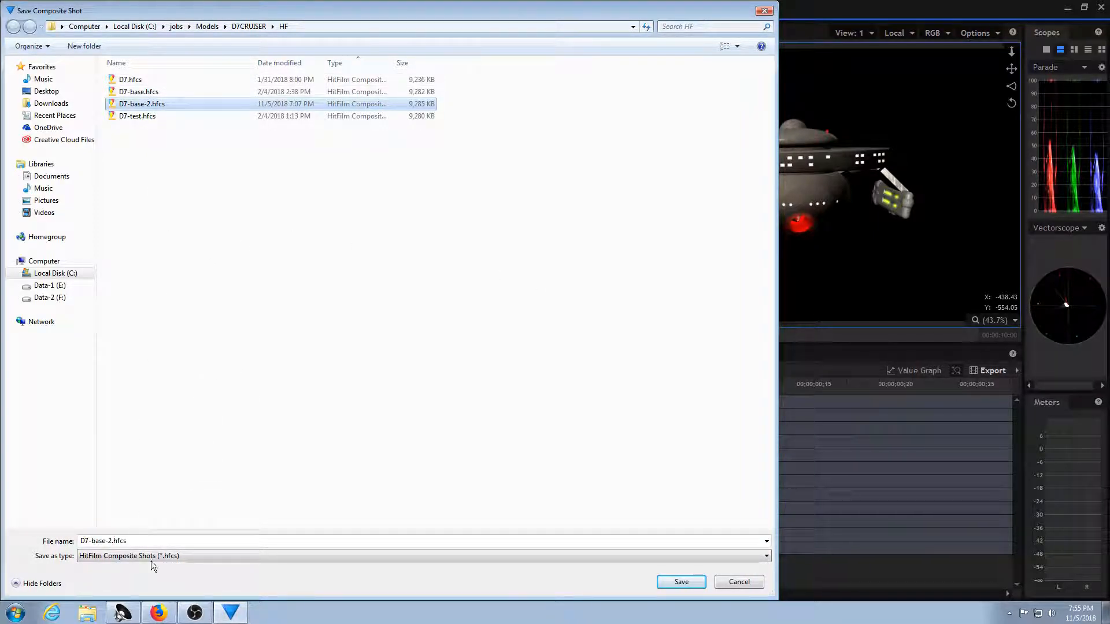
{"action": "left_click", "coordinate": [116, 541]}
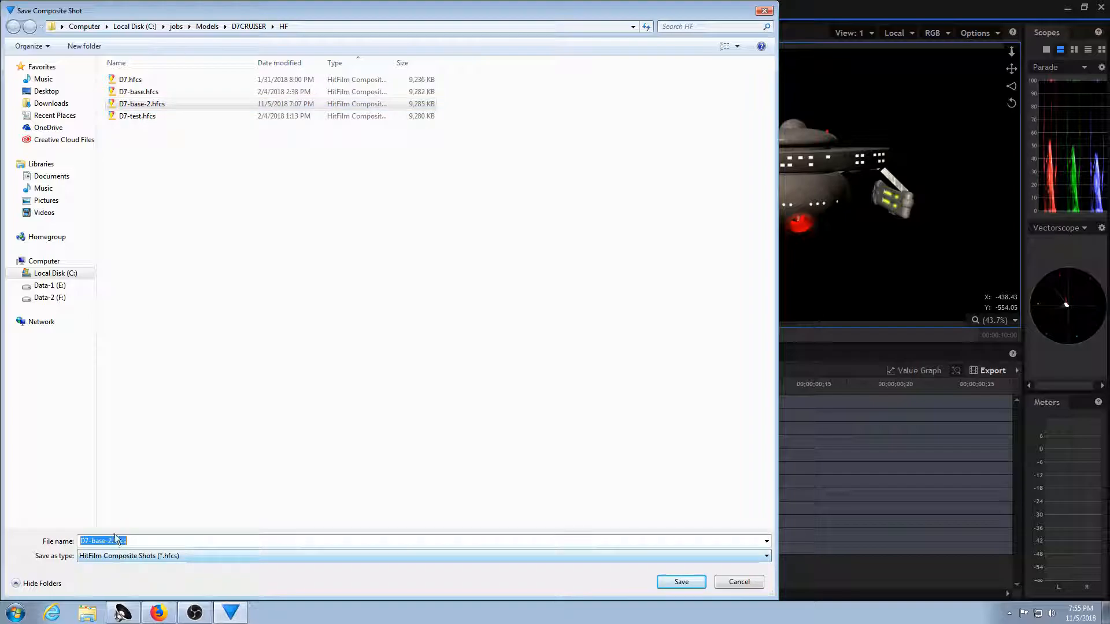
{"action": "left_click", "coordinate": [112, 540]}
{"action": "key", "text": "BackSpace"}
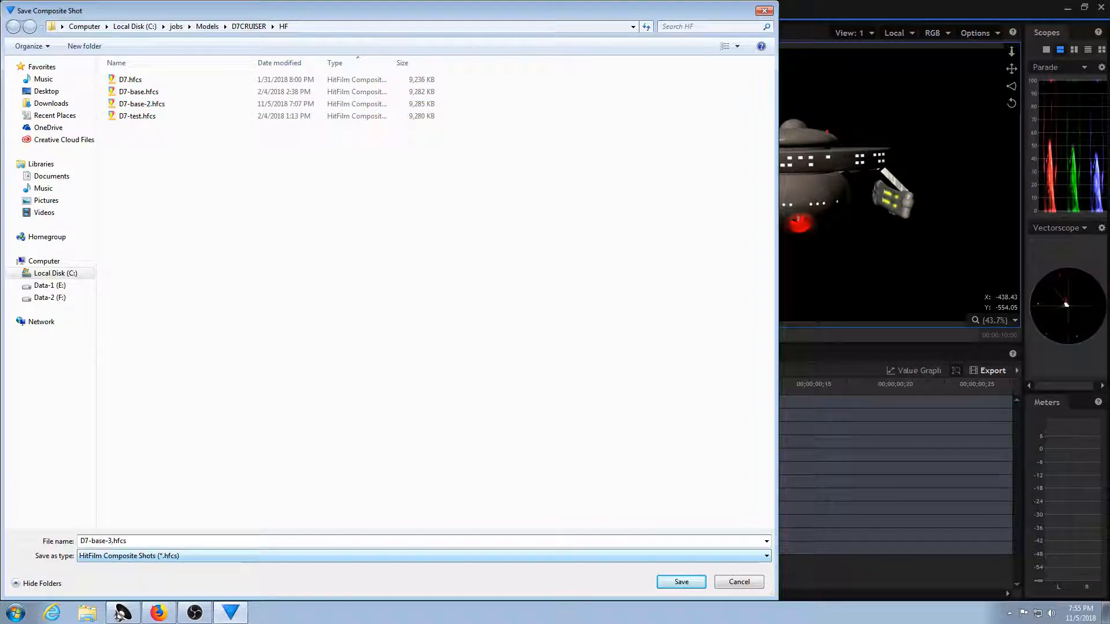
{"action": "key", "text": "Return"}
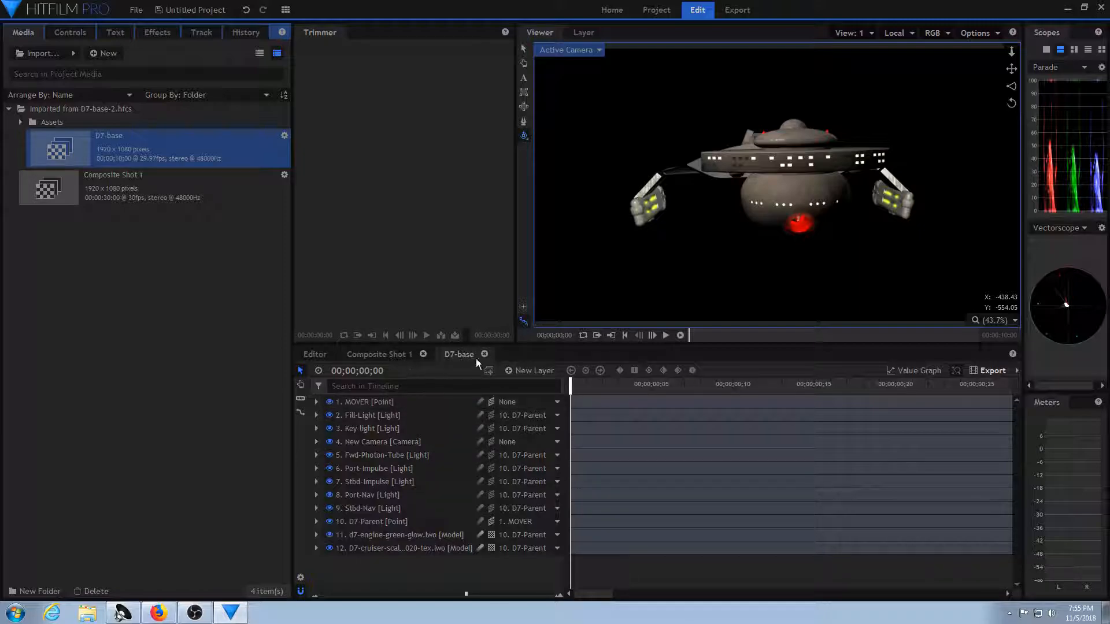
Step: Create a 10-second 1080p, 29.97 fps composite shot named move and add the D7-base composite shot to it as a layer
{"action": "right_click", "coordinate": [117, 351]}
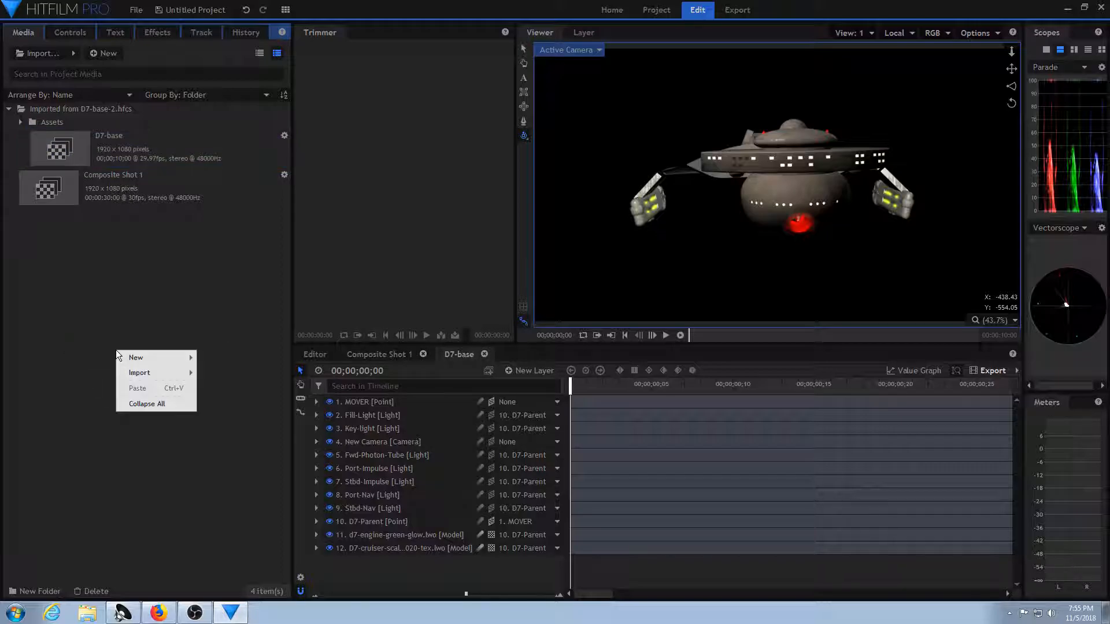
{"action": "mouse_move", "coordinate": [140, 358]}
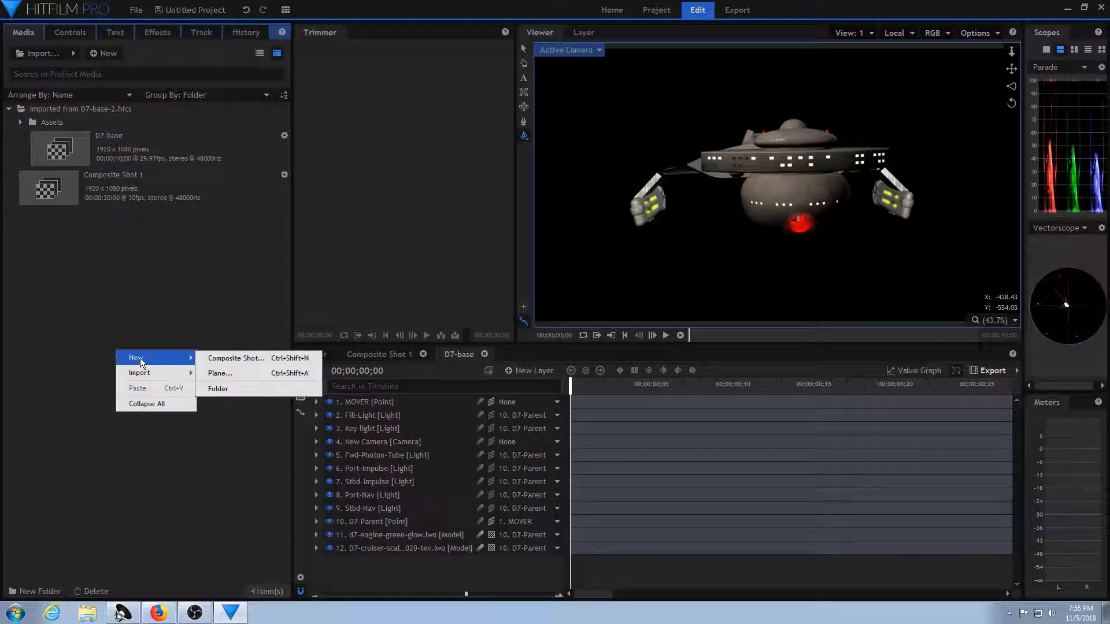
{"action": "left_click", "coordinate": [224, 358]}
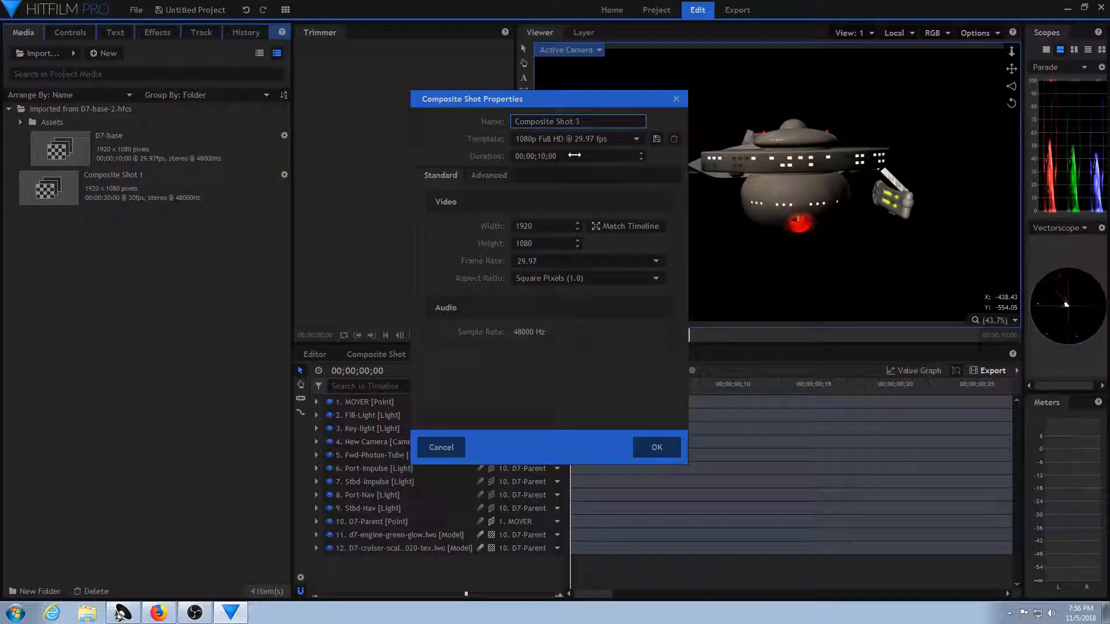
{"action": "left_click_drag", "start_coordinate": [598, 118], "coordinate": [452, 112]}
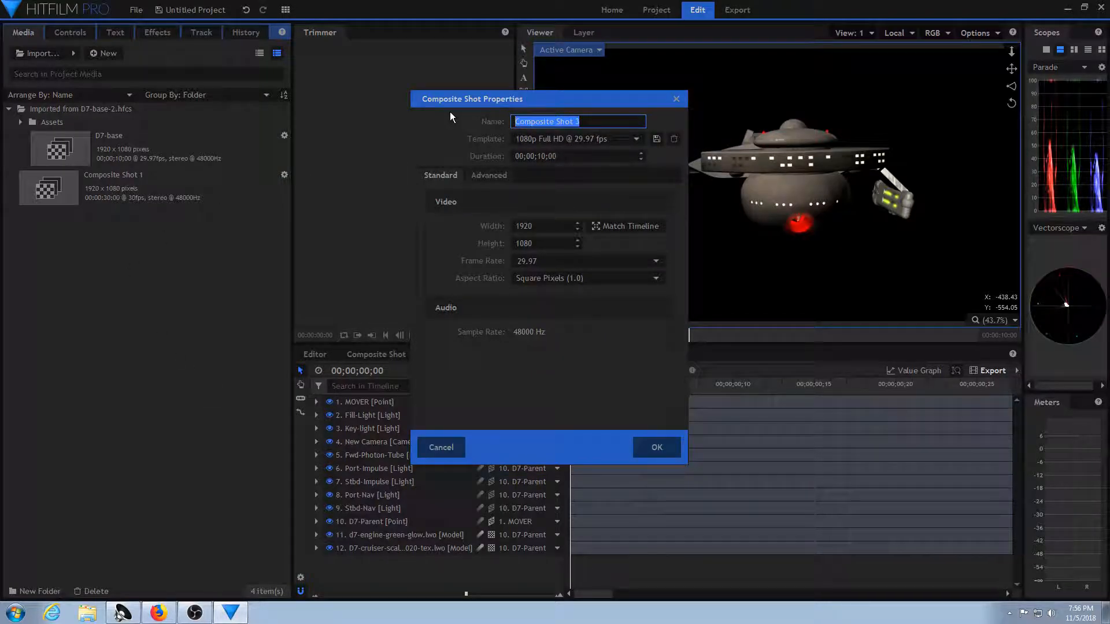
{"action": "type", "text": "move"}
{"action": "key", "text": "Return"}
{"action": "left_click_drag", "start_coordinate": [65, 154], "coordinate": [377, 401]}
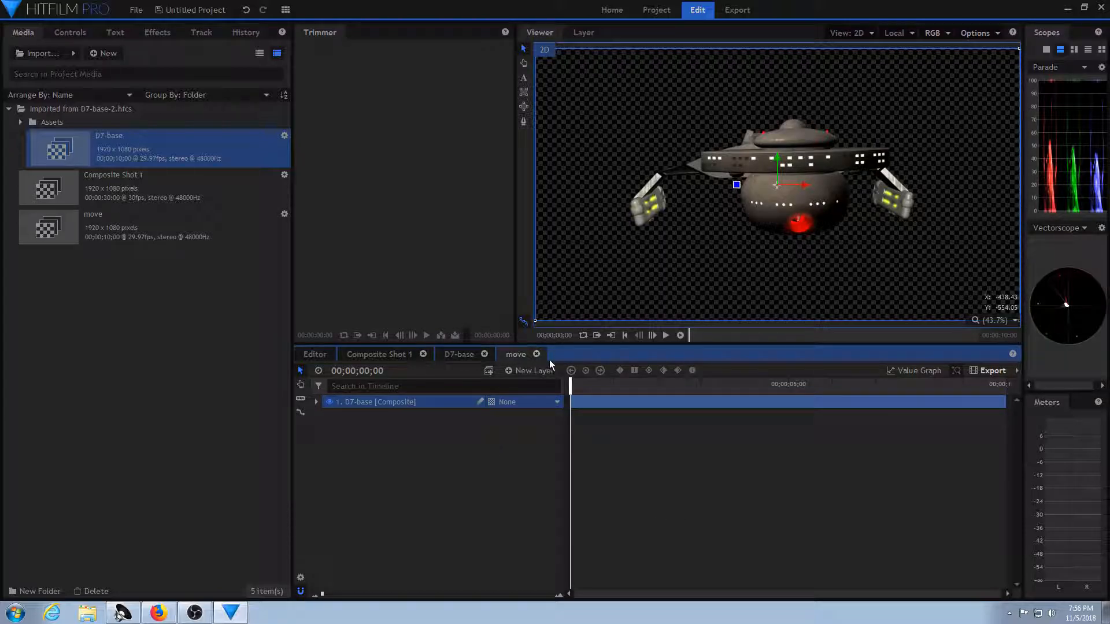
Step: Reset the New Camera layer in the D7-base composite shot
{"action": "left_click", "coordinate": [451, 355]}
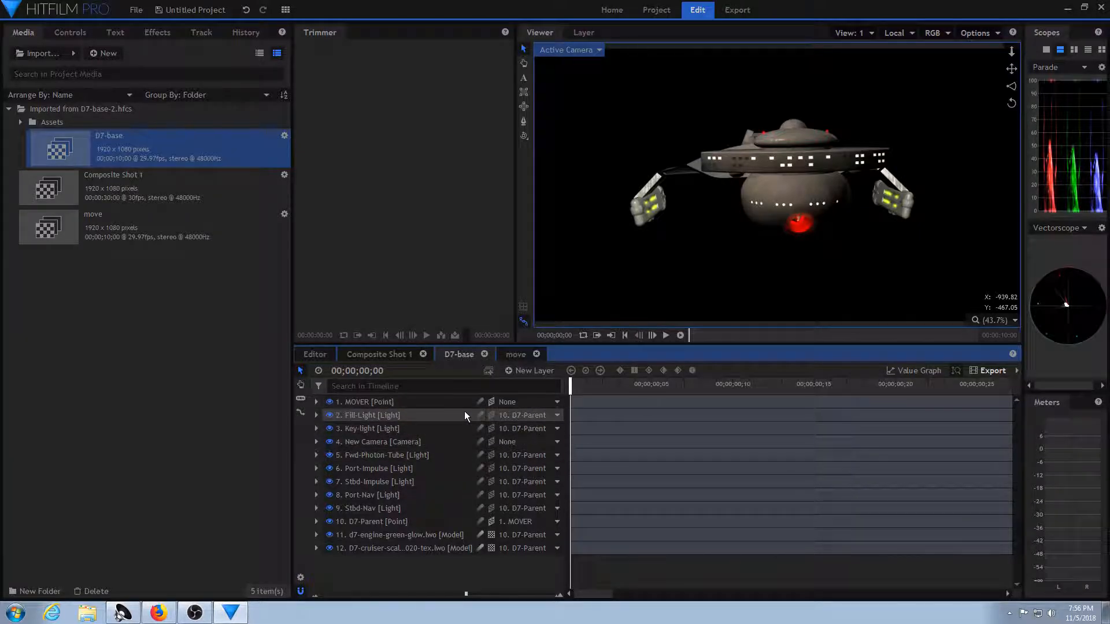
{"action": "left_click", "coordinate": [426, 442]}
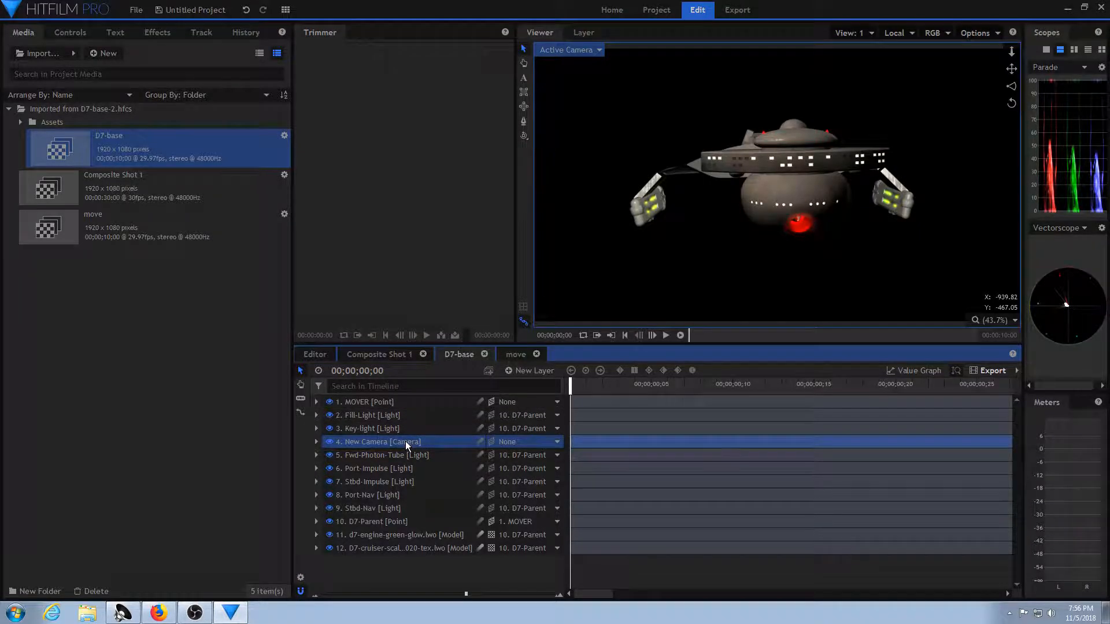
{"action": "right_click", "coordinate": [406, 446]}
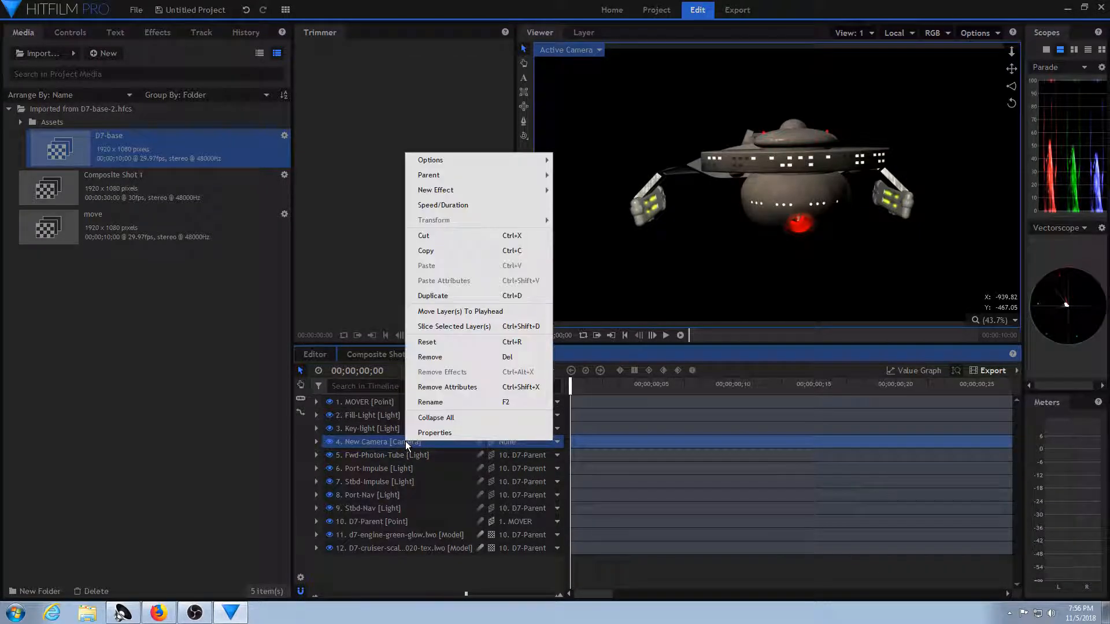
{"action": "left_click", "coordinate": [481, 342]}
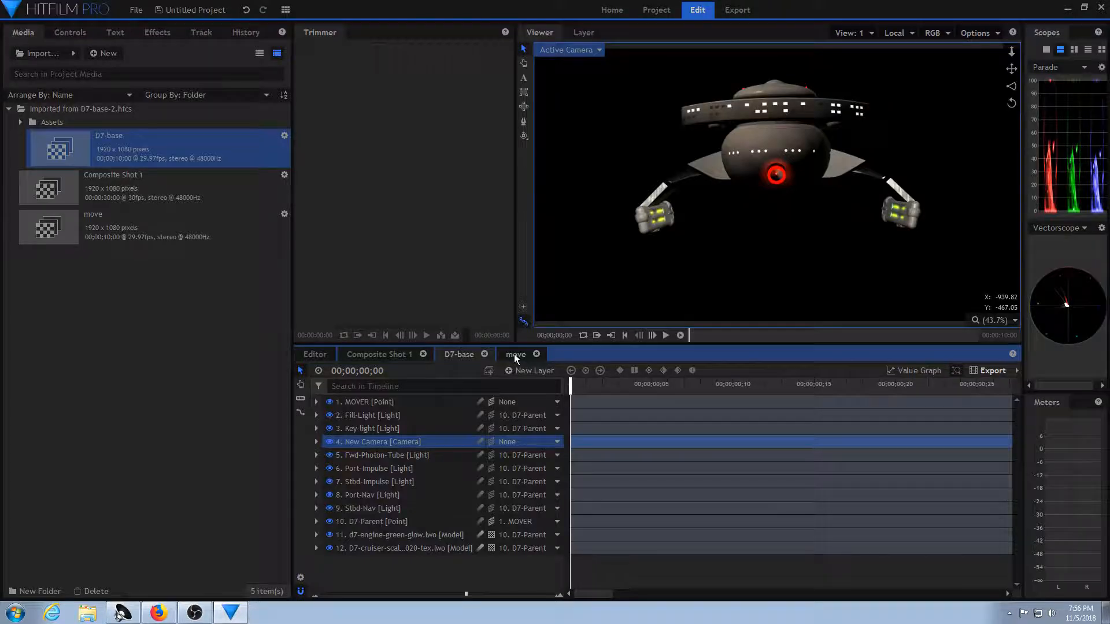
Step: Open the move composite shot and add a point layer named mover
{"action": "left_click", "coordinate": [514, 354]}
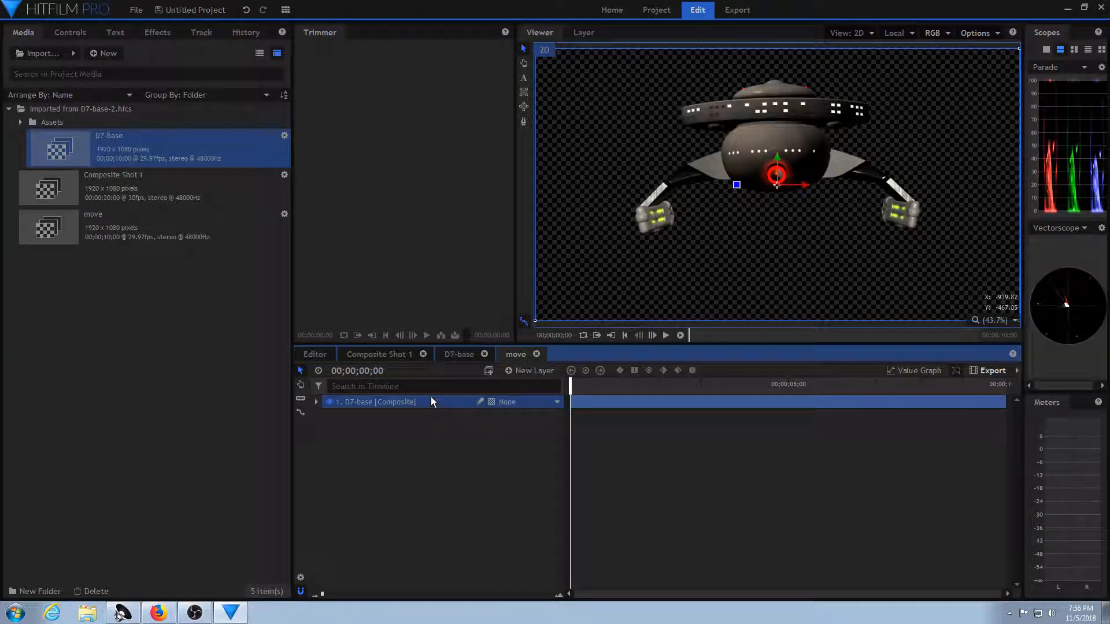
{"action": "left_click", "coordinate": [529, 371]}
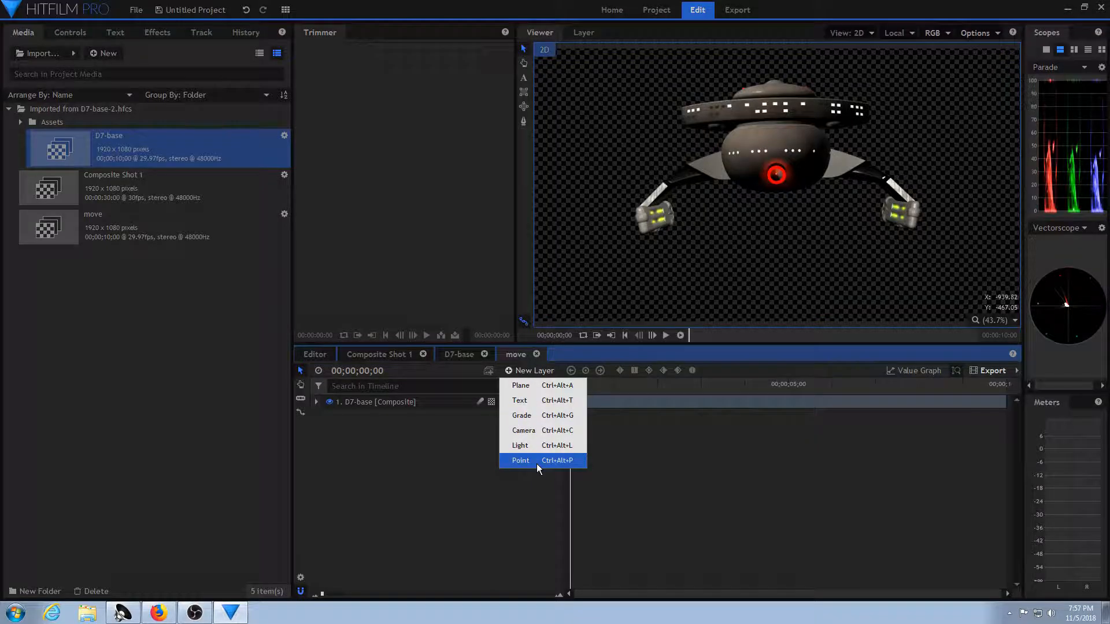
{"action": "left_click", "coordinate": [536, 461]}
{"action": "double_click", "coordinate": [400, 404]}
{"action": "type", "text": "mover"}
{"action": "key", "text": "Return"}
Step: Add a second point layer to the move composite shot and name it targe
{"action": "left_click", "coordinate": [534, 372]}
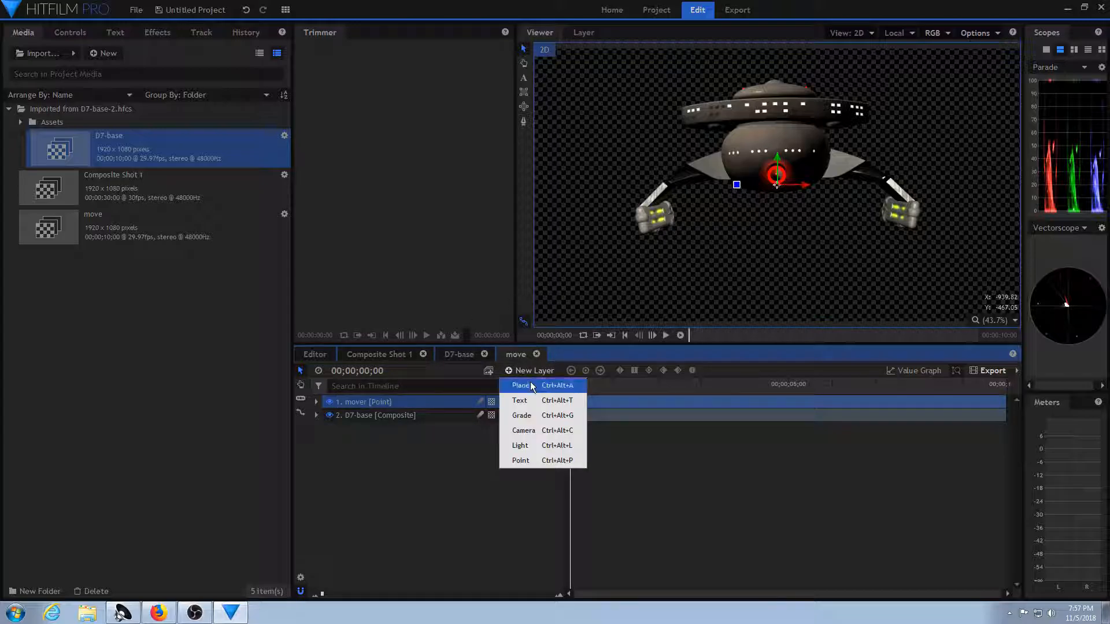
{"action": "left_click", "coordinate": [537, 461]}
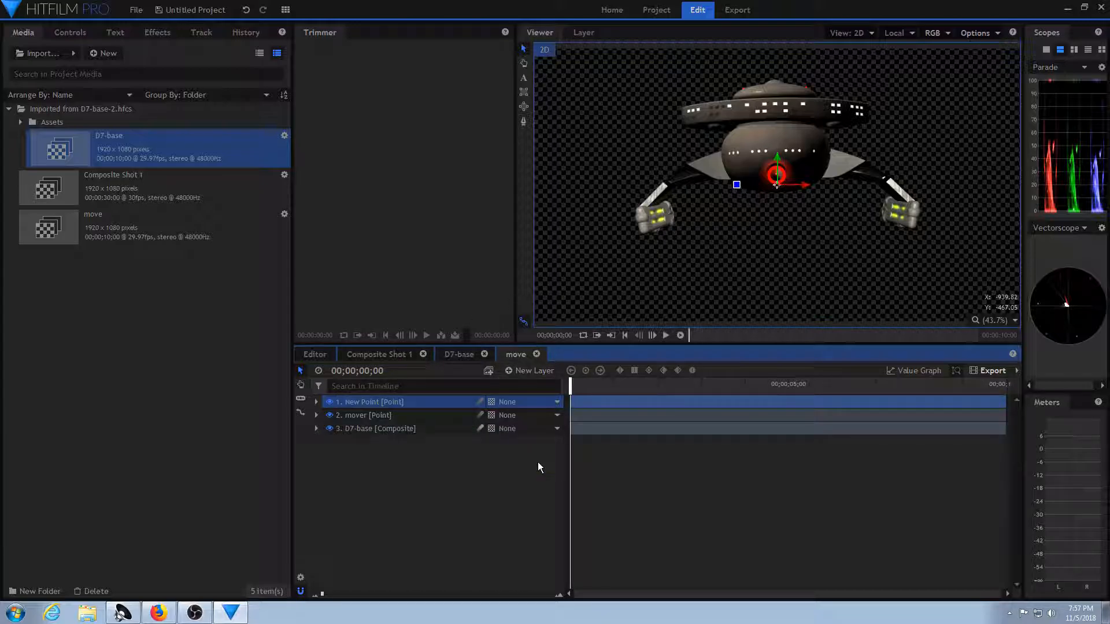
{"action": "double_click", "coordinate": [396, 400]}
{"action": "type", "text": "targe"}
{"action": "key", "text": "Return"}
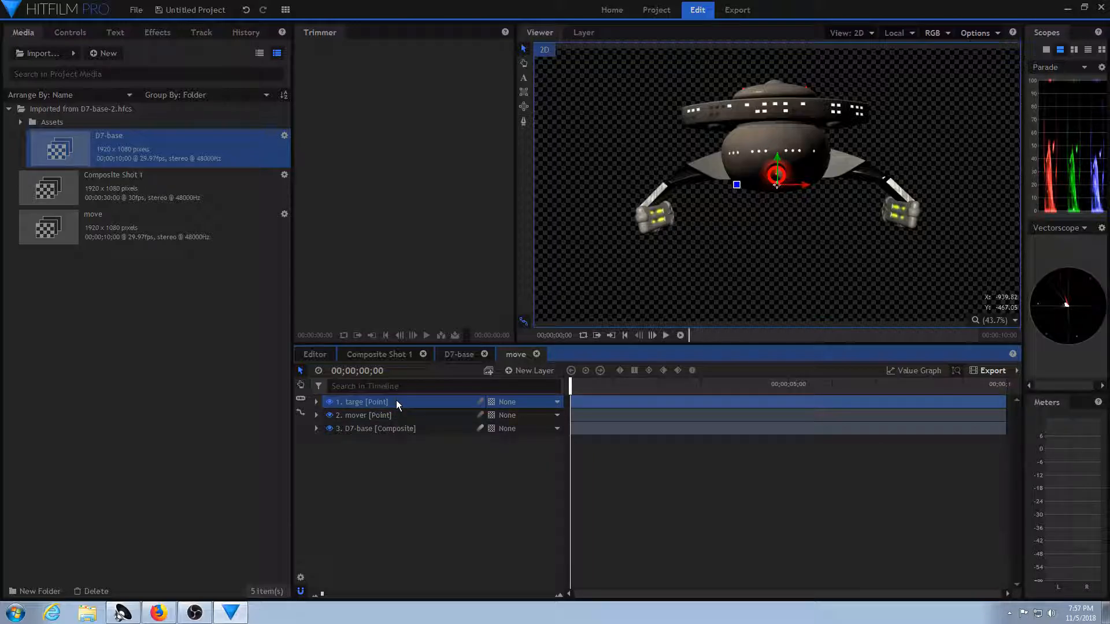
Step: Parent the D7-base layer and the targe point to the mover point
{"action": "left_click", "coordinate": [558, 431]}
{"action": "left_click", "coordinate": [539, 463]}
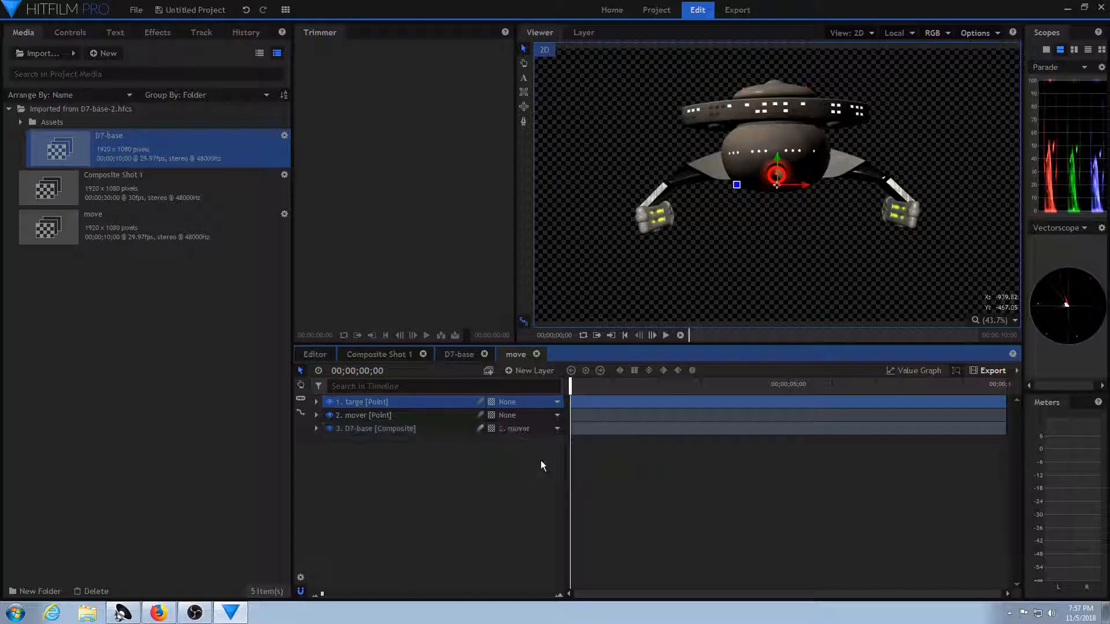
{"action": "left_click", "coordinate": [538, 401]}
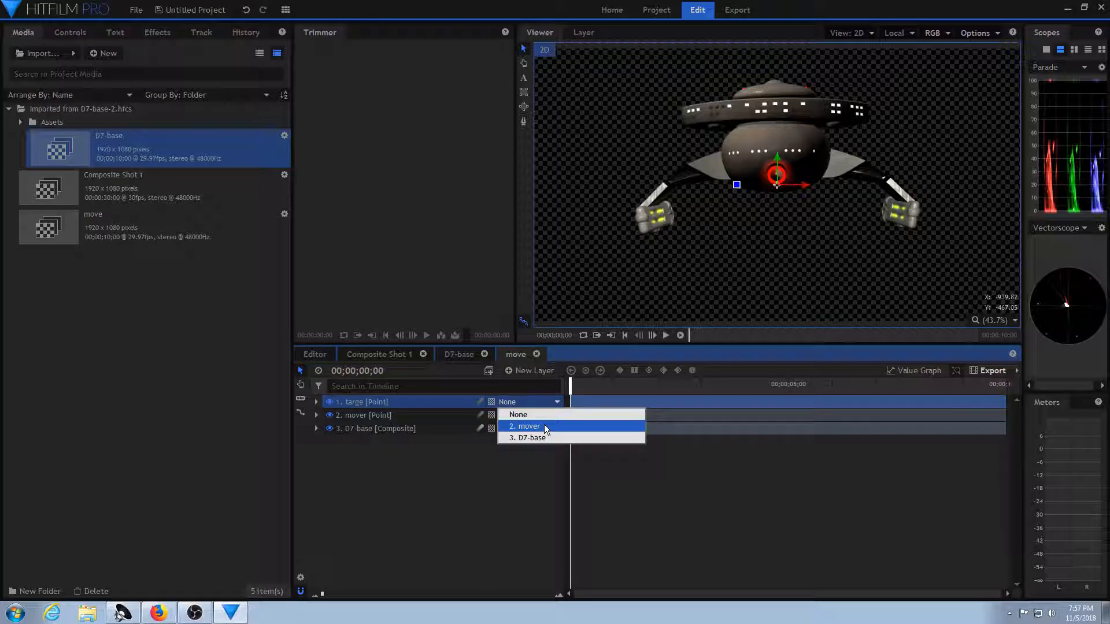
{"action": "left_click", "coordinate": [544, 426]}
Step: Rename the targe point layer as target
{"action": "double_click", "coordinate": [360, 401]}
{"action": "type", "text": "t"}
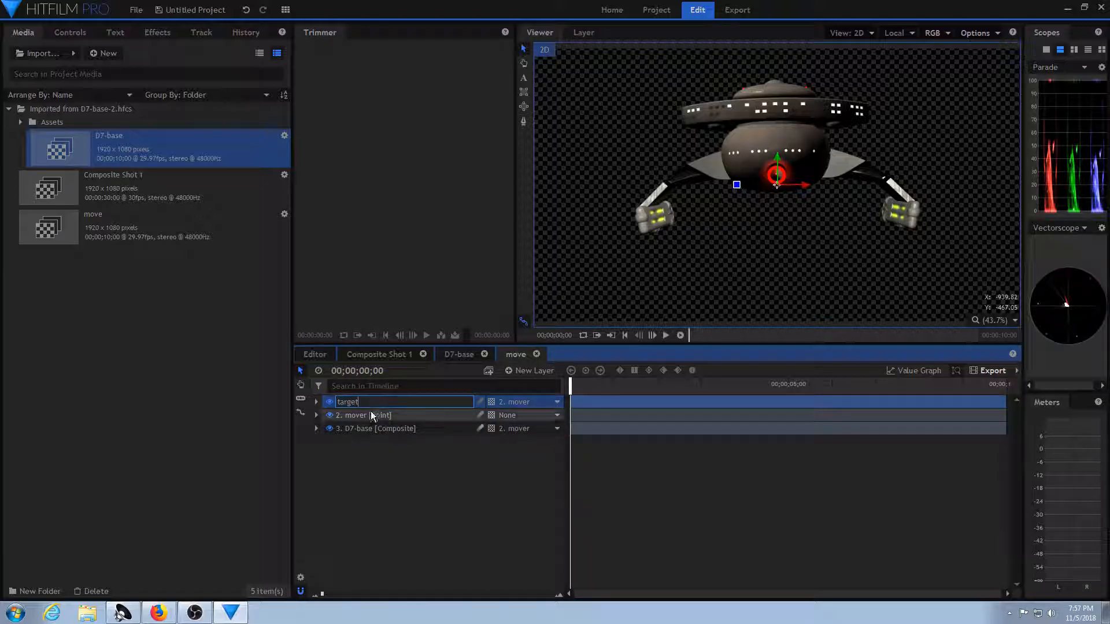
{"action": "left_click", "coordinate": [431, 467]}
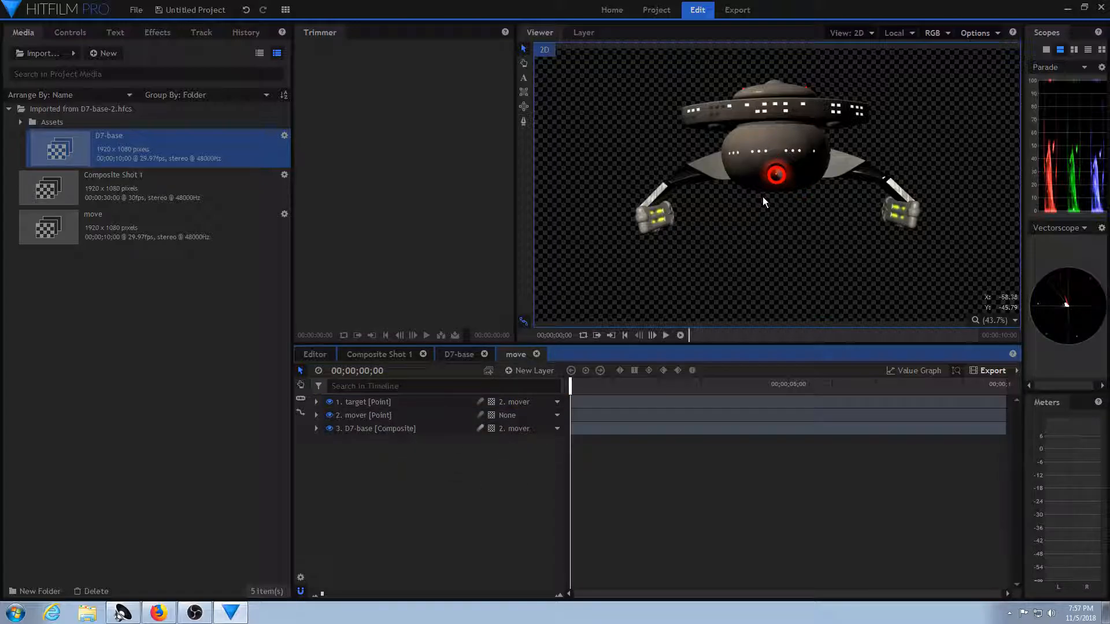
Step: Convert the D7-base layer to 3D Unrolled and accept adding a camera to the move composite shot
{"action": "left_click", "coordinate": [431, 415]}
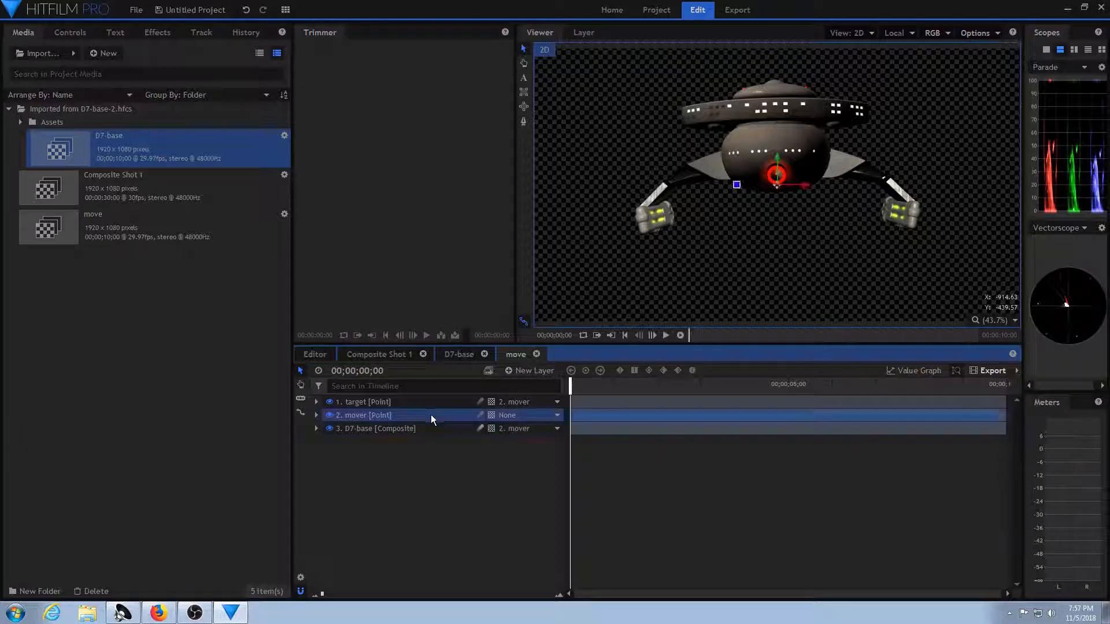
{"action": "left_click", "coordinate": [445, 434]}
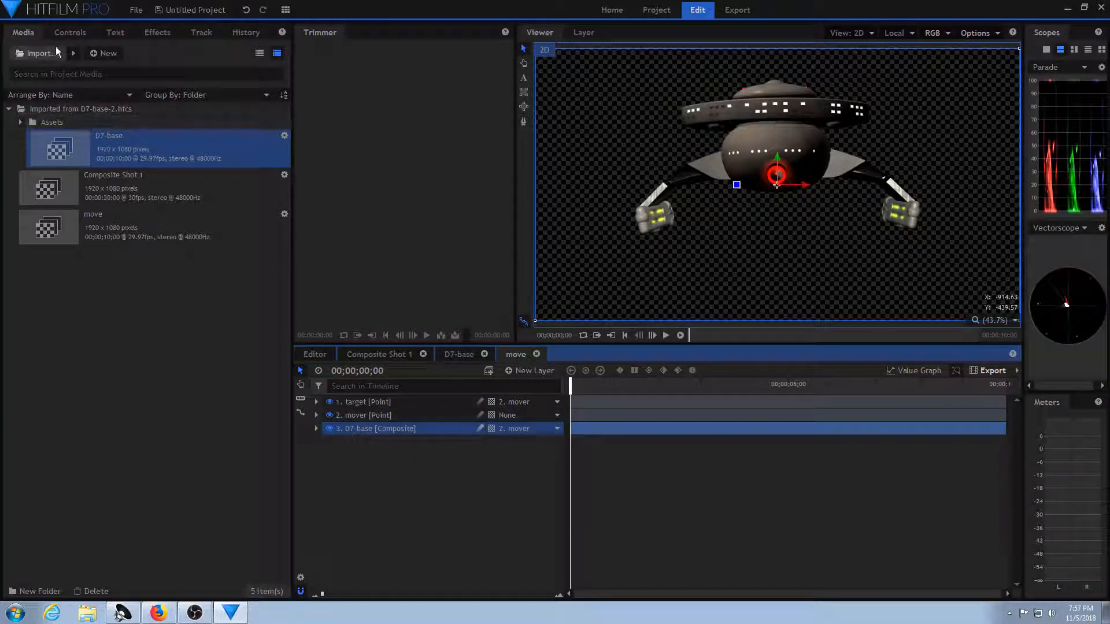
{"action": "left_click", "coordinate": [75, 33]}
{"action": "left_click", "coordinate": [10, 134]}
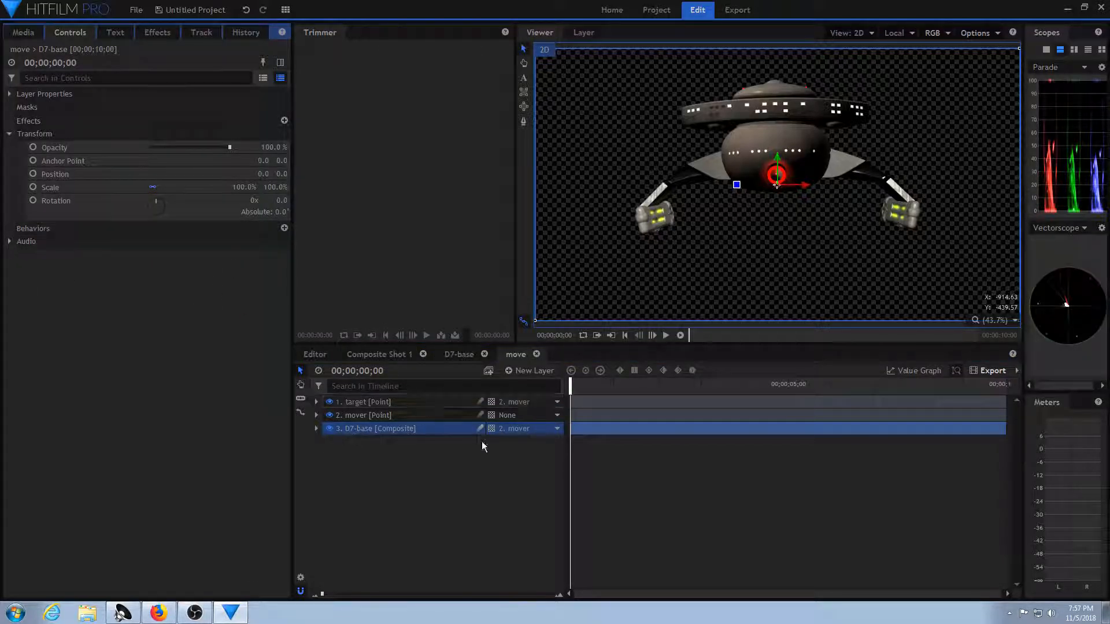
{"action": "left_click", "coordinate": [494, 431]}
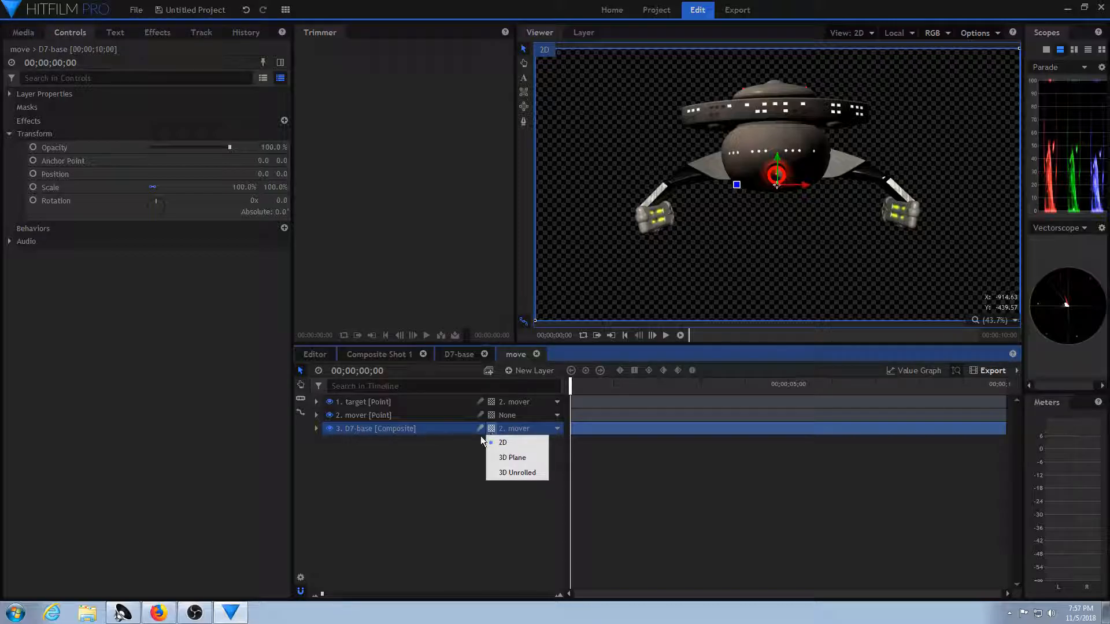
{"action": "left_click", "coordinate": [509, 472]}
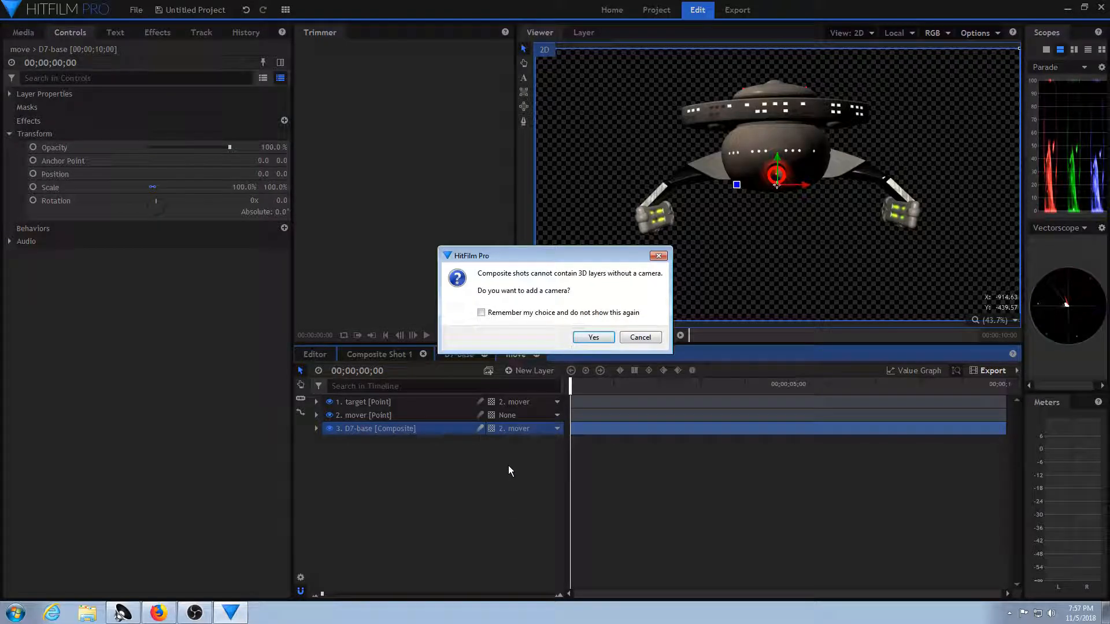
{"action": "left_click", "coordinate": [593, 337]}
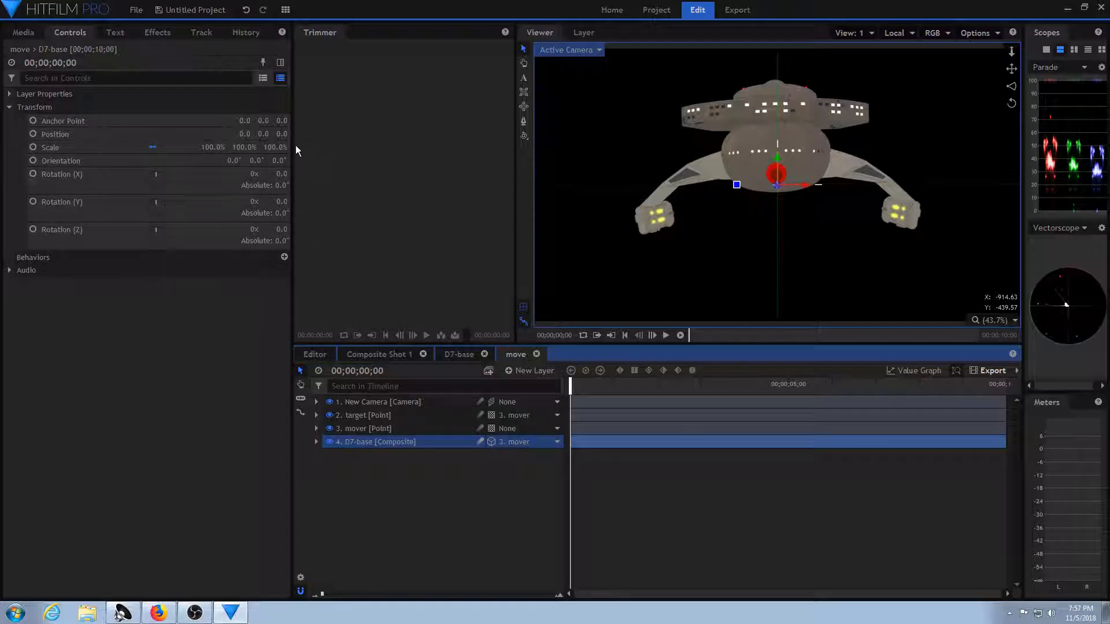
Step: Set the D7-base layer's Y rotation to 90° and scale it to 70% on all axes
{"action": "left_click_drag", "start_coordinate": [283, 203], "coordinate": [350, 203]}
{"action": "left_click", "coordinate": [282, 201]}
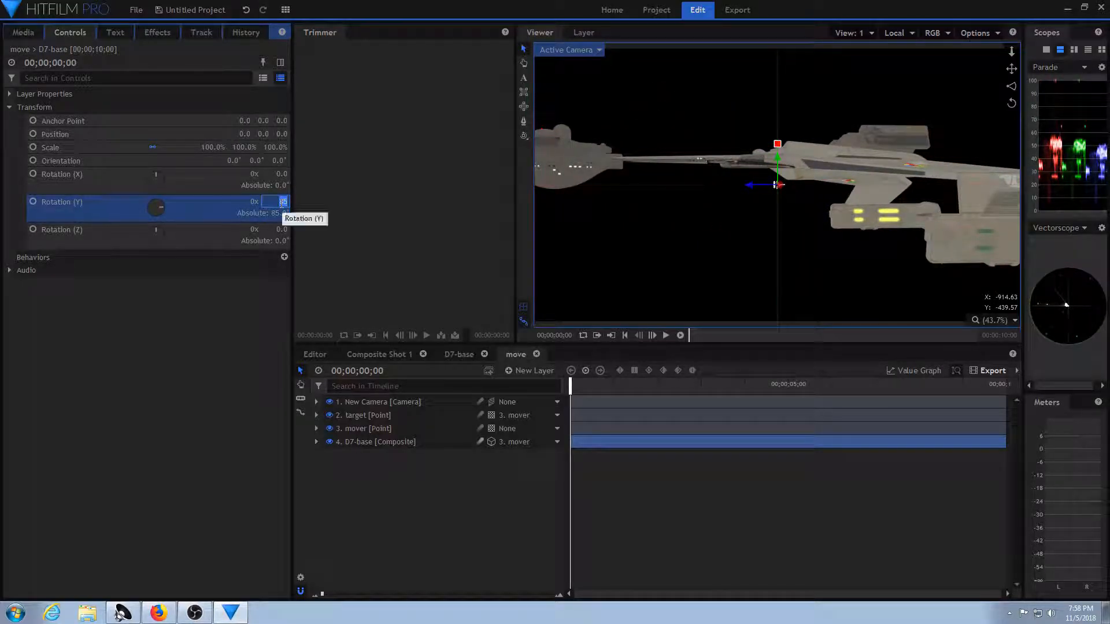
{"action": "type", "text": "90"}
{"action": "key", "text": "Return"}
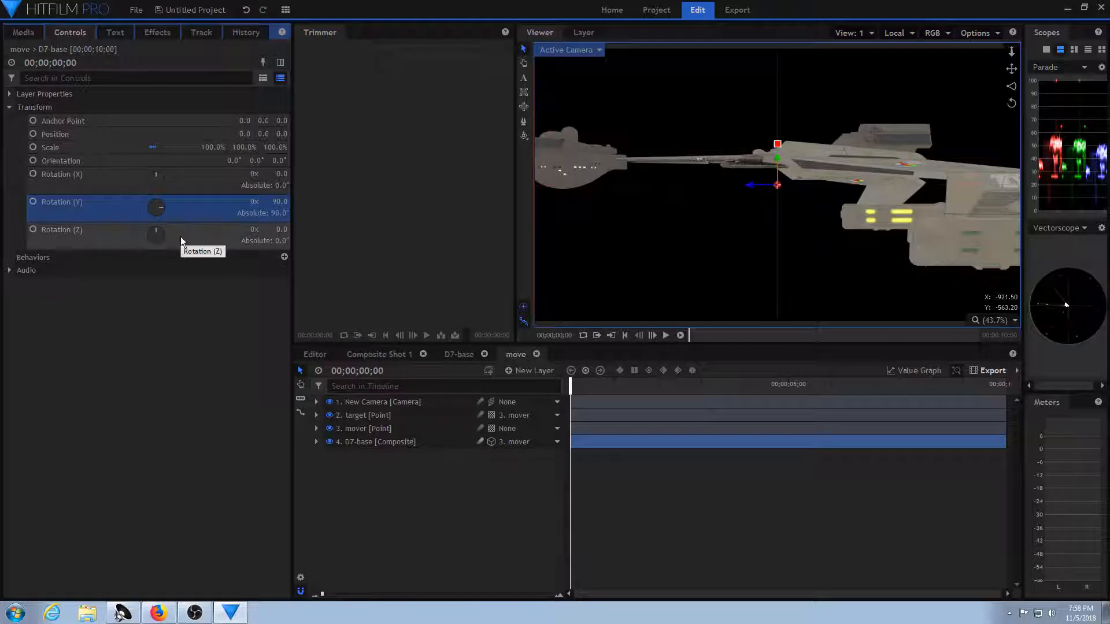
{"action": "left_click_drag", "start_coordinate": [223, 150], "coordinate": [152, 147]}
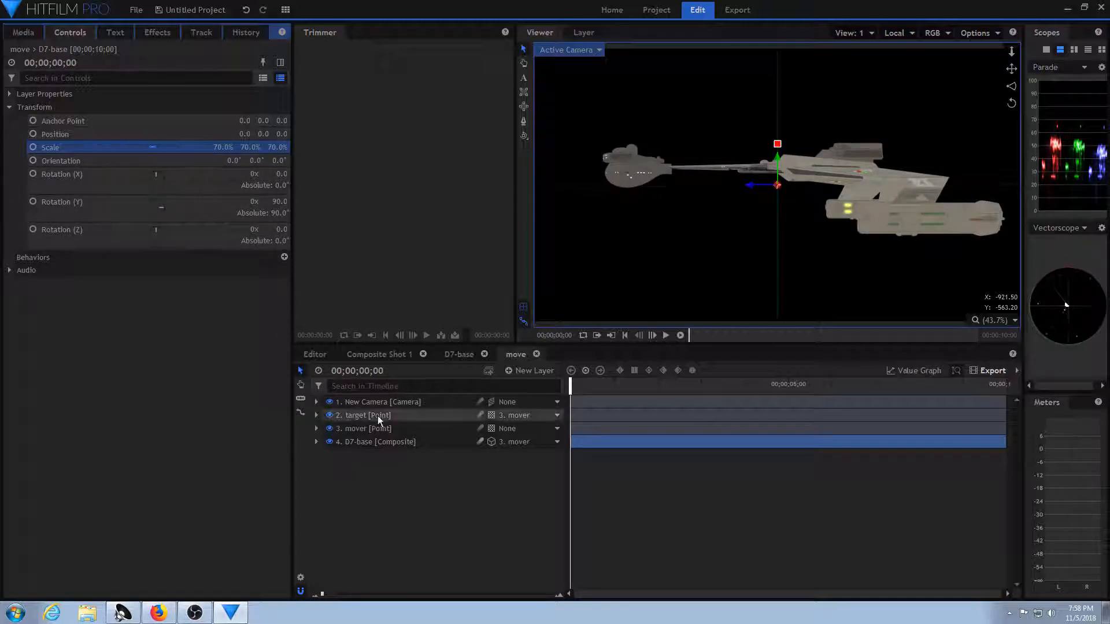
Step: Convert the mover and target point layers to 3D Plane
{"action": "left_click", "coordinate": [409, 428]}
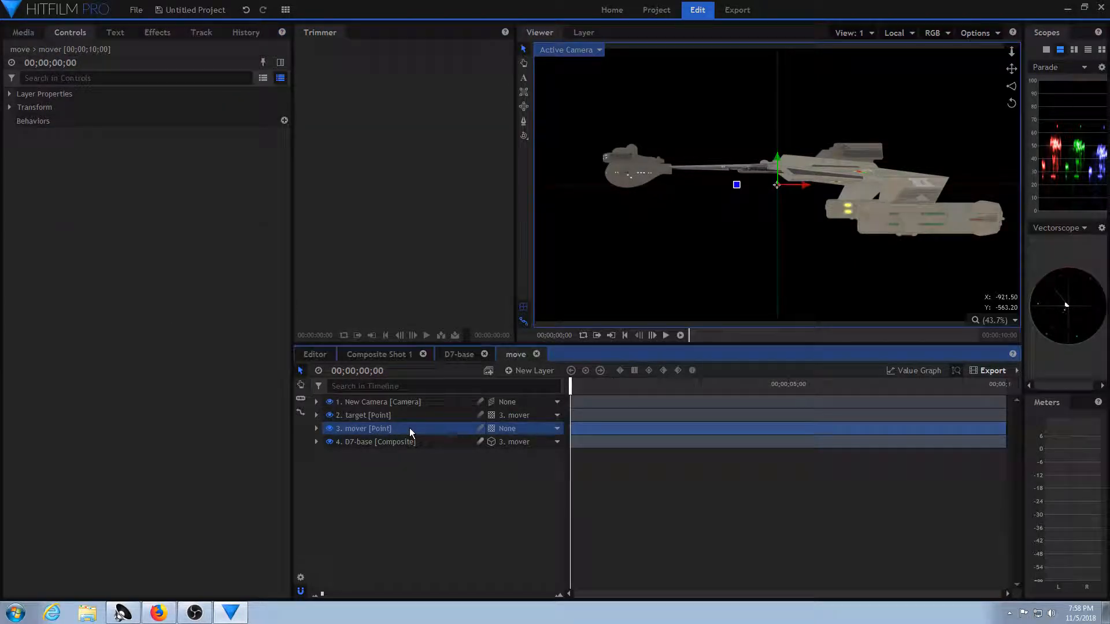
{"action": "left_click", "coordinate": [495, 430]}
{"action": "left_click", "coordinate": [512, 458]}
{"action": "left_click", "coordinate": [491, 416]}
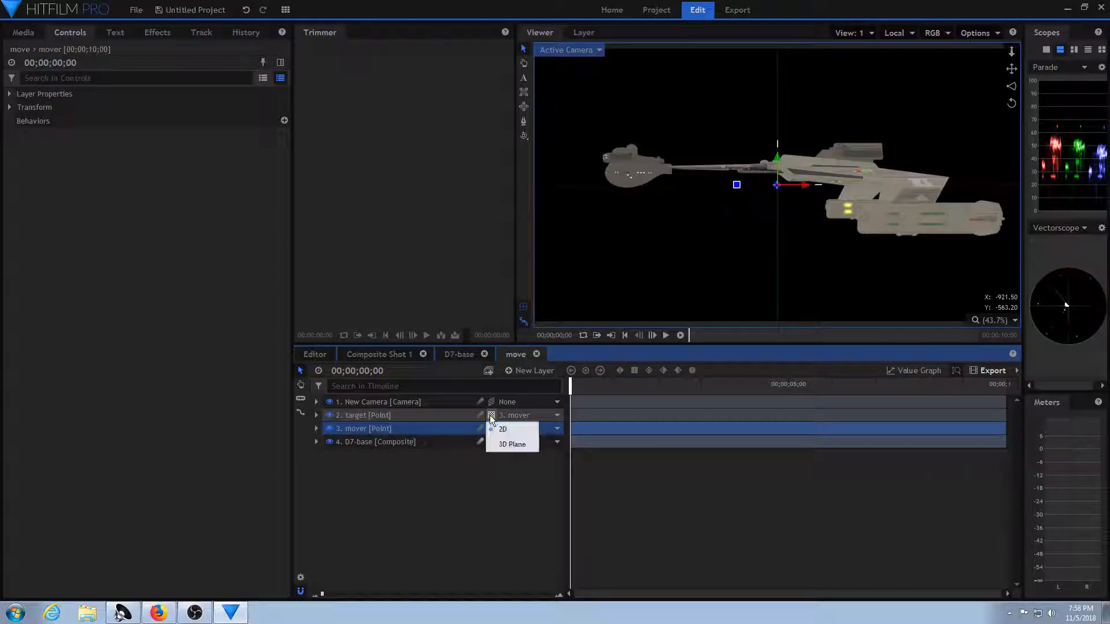
{"action": "left_click", "coordinate": [509, 446]}
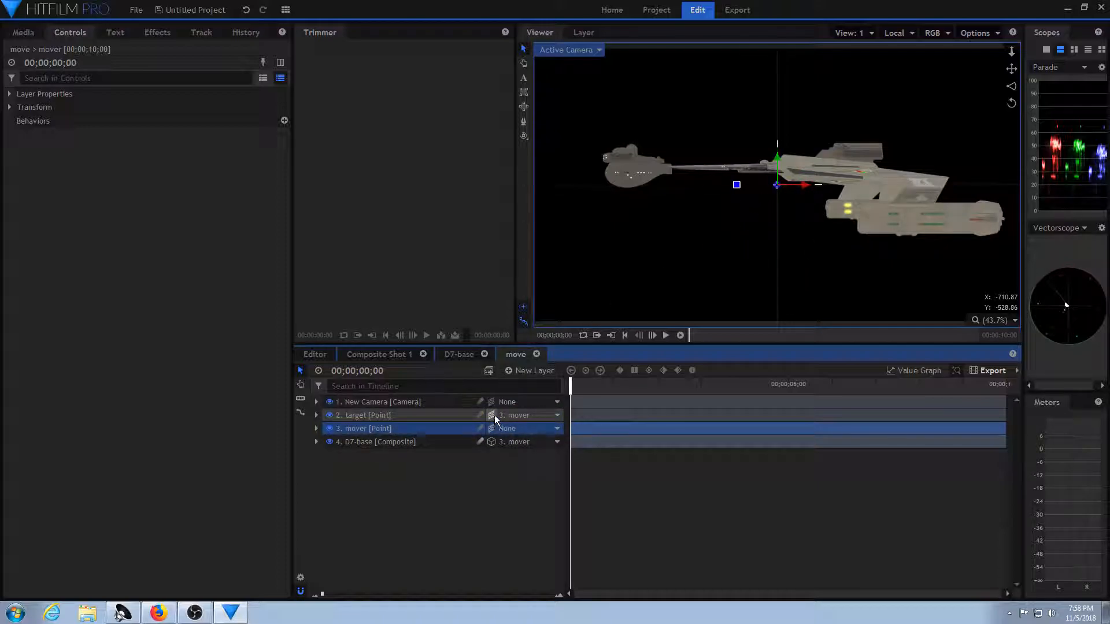
Step: Move the target point onto the top of the ship's forward command section
{"action": "left_click", "coordinate": [437, 418]}
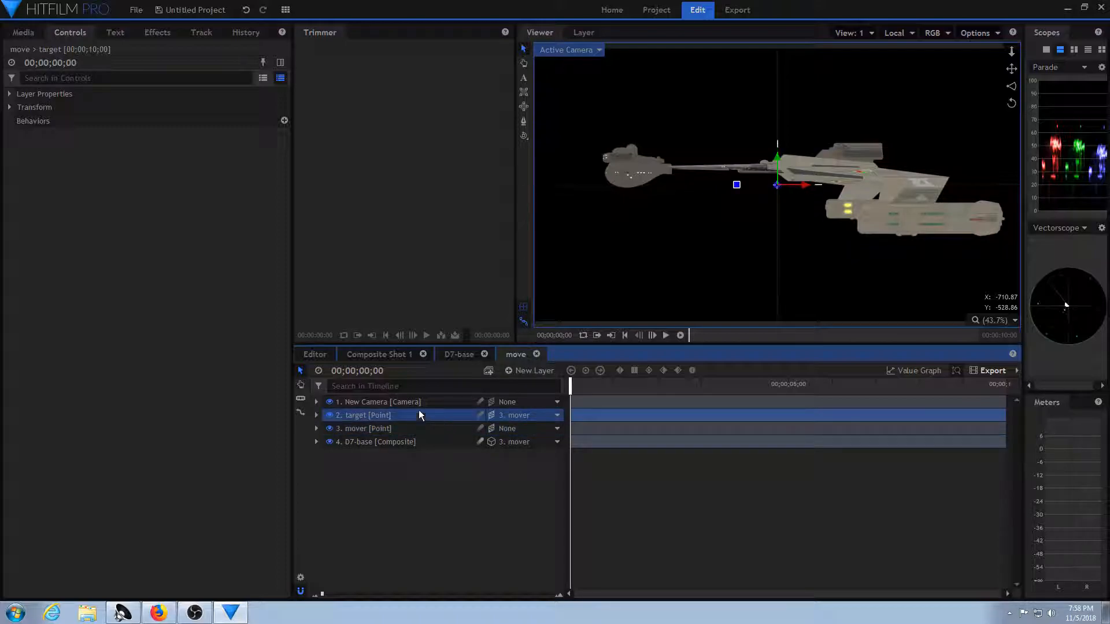
{"action": "left_click_drag", "start_coordinate": [806, 185], "coordinate": [623, 124]}
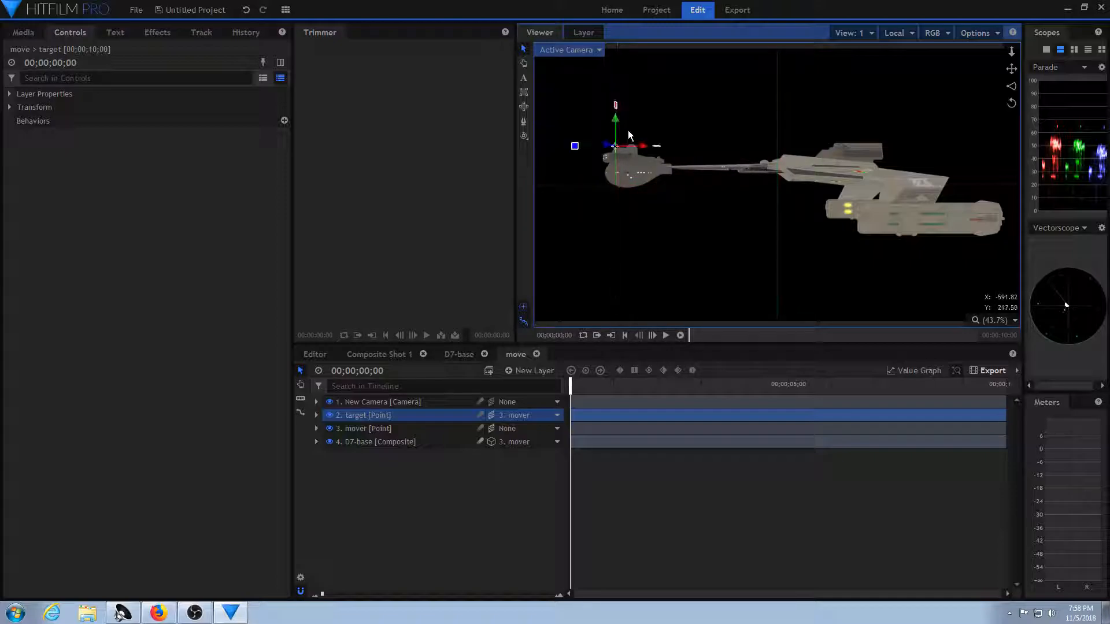
{"action": "left_click", "coordinate": [416, 429]}
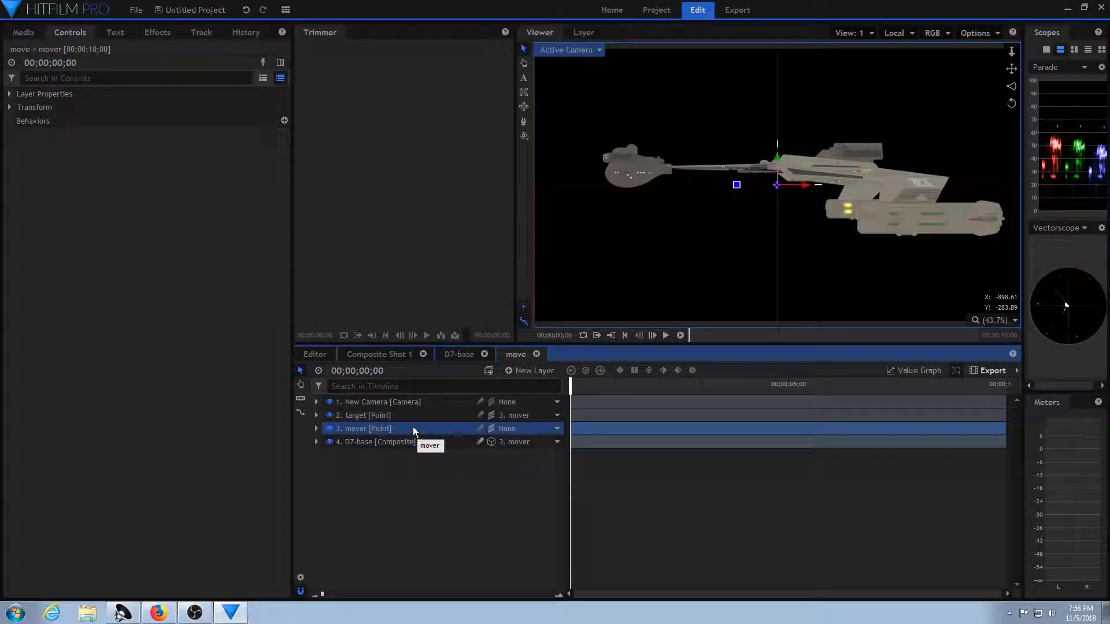
{"action": "left_click", "coordinate": [424, 418]}
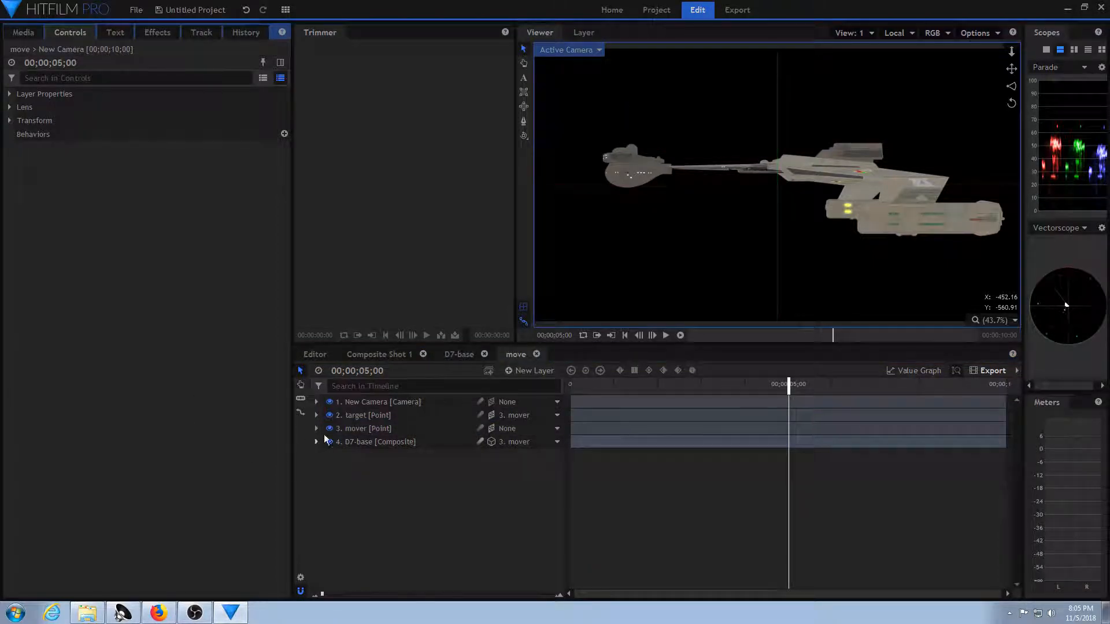
Step: Show the mover point's Position in the value graph and move the point along X to about 1774, taking the ship out of frame
{"action": "left_click", "coordinate": [430, 429]}
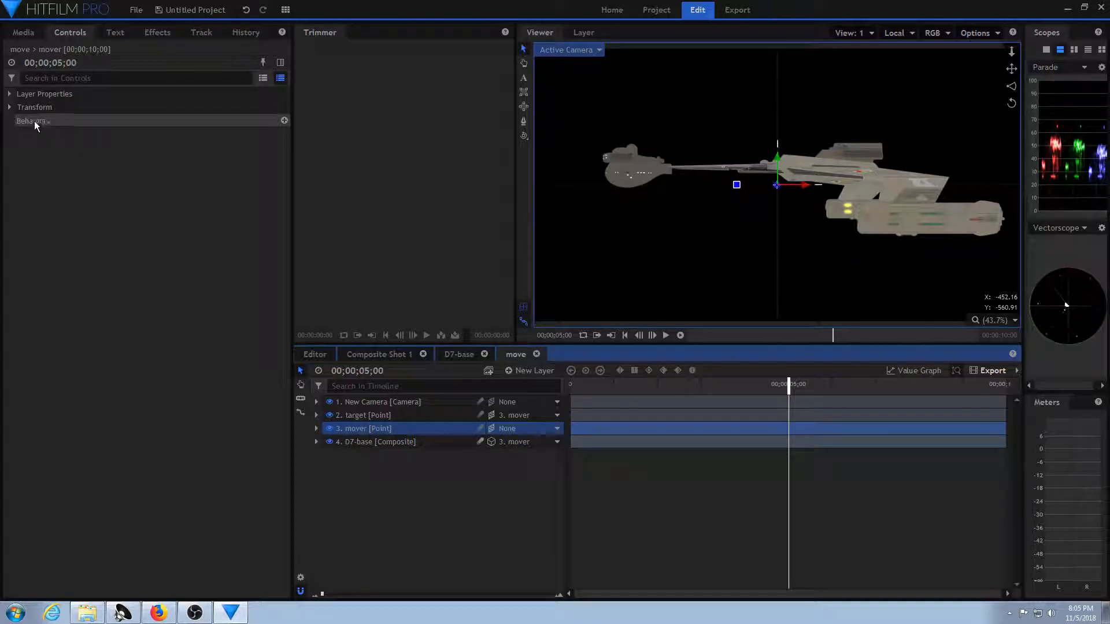
{"action": "left_click", "coordinate": [9, 108]}
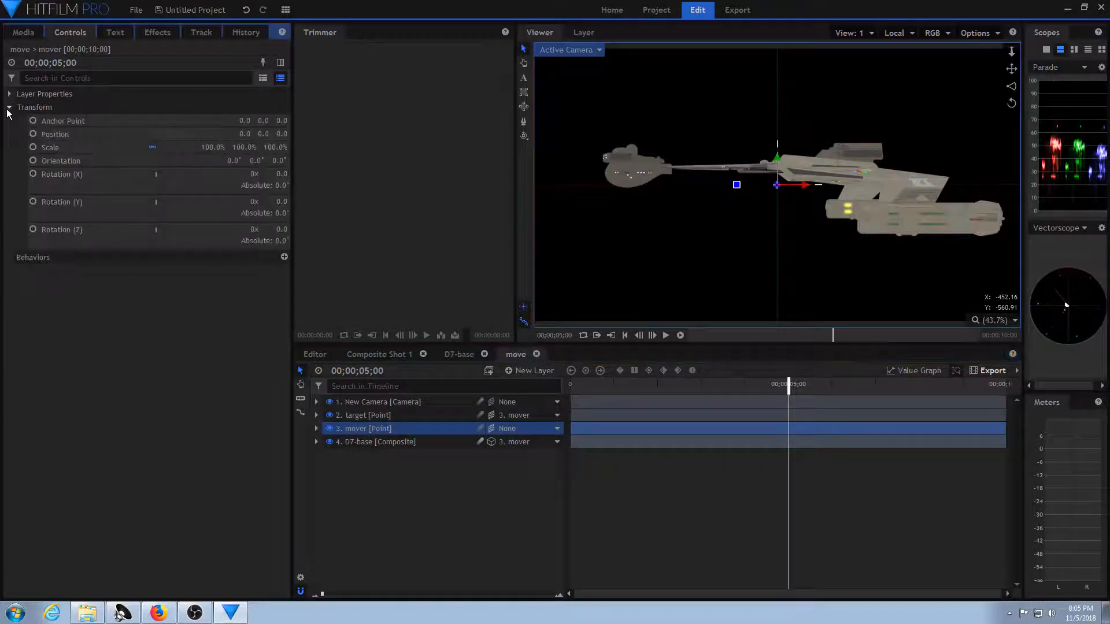
{"action": "left_click", "coordinate": [316, 428]}
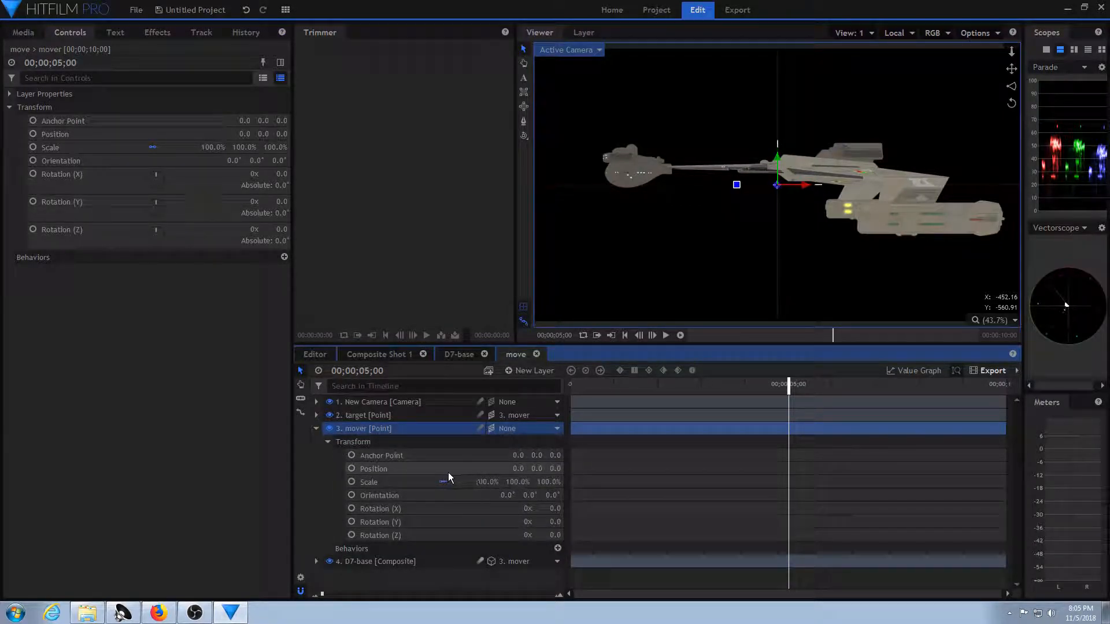
{"action": "left_click", "coordinate": [473, 469]}
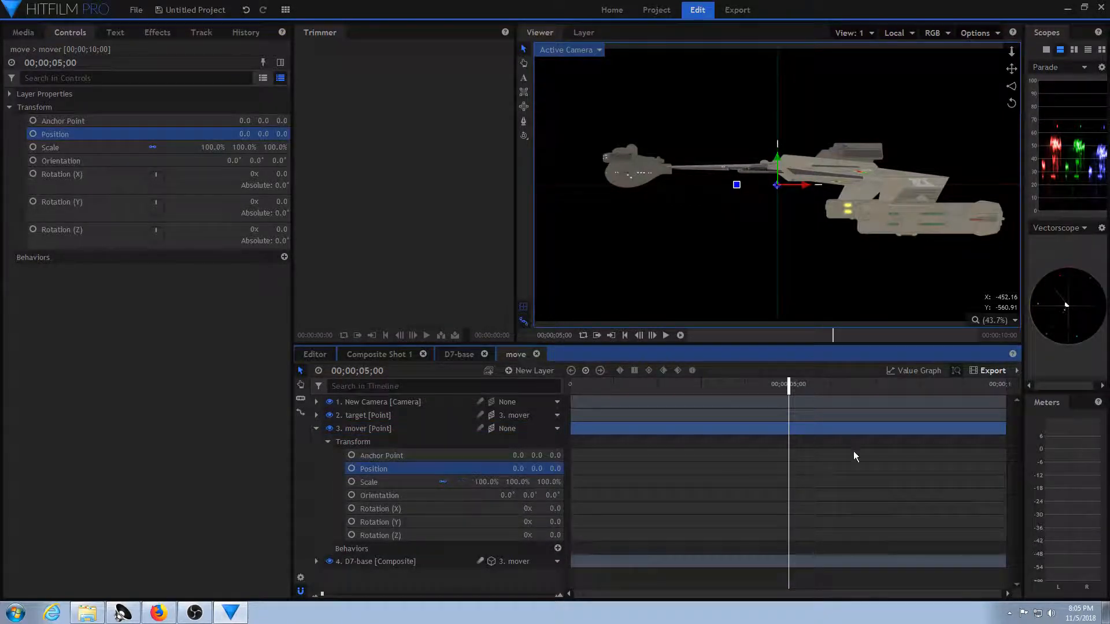
{"action": "left_click", "coordinate": [929, 372]}
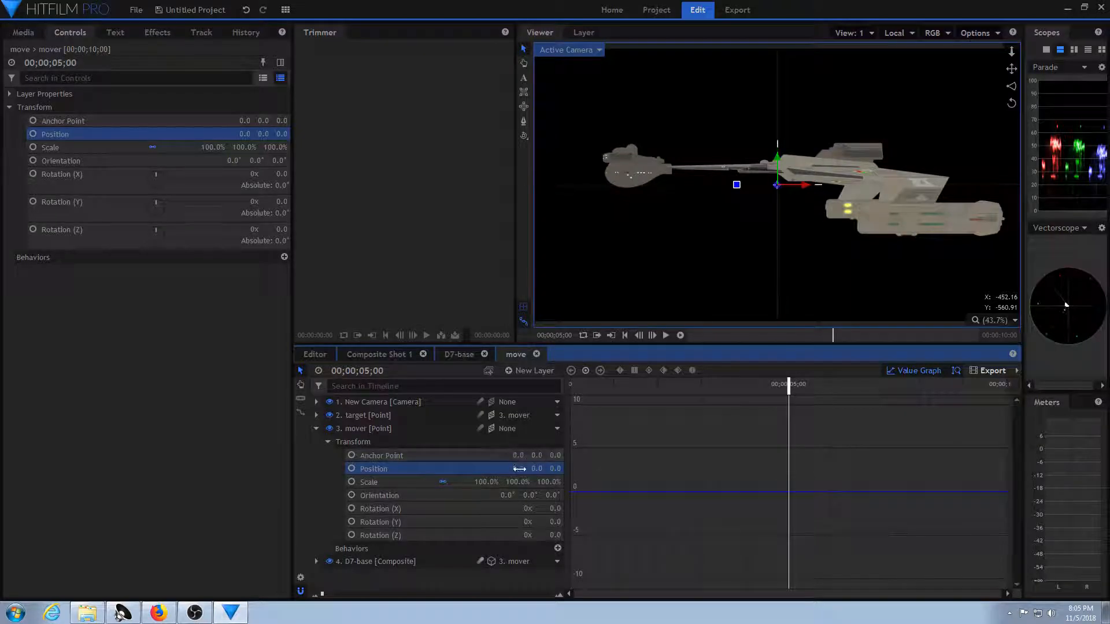
{"action": "left_click_drag", "start_coordinate": [804, 187], "coordinate": [1109, 188]}
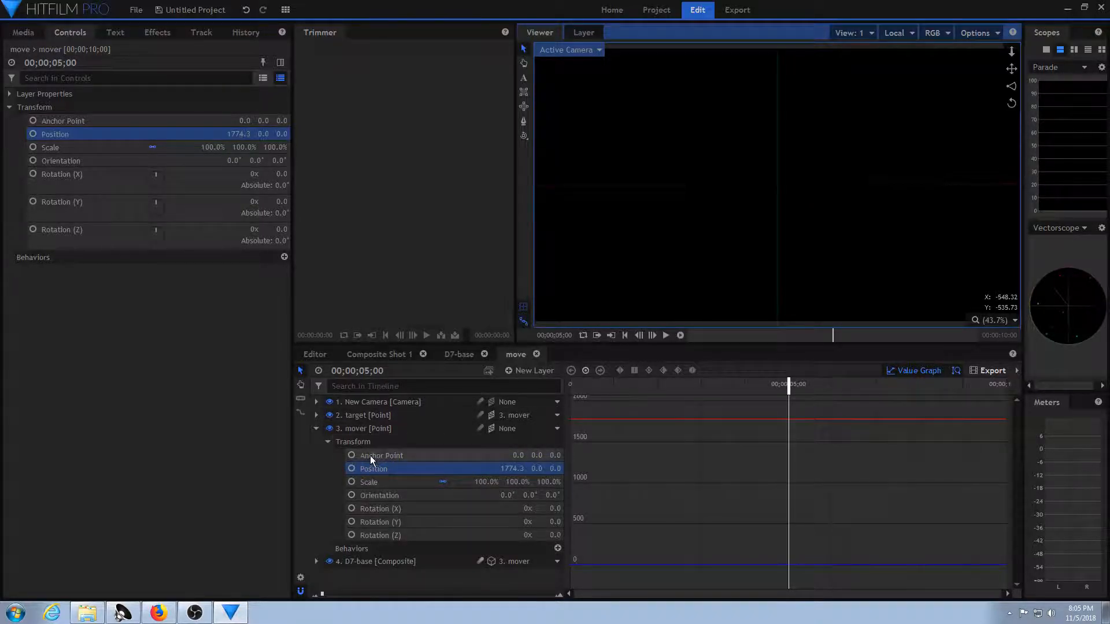
Step: Replace the mover point's Position keyframe at 5 seconds with one at 00;00;00;00
{"action": "left_click", "coordinate": [586, 372]}
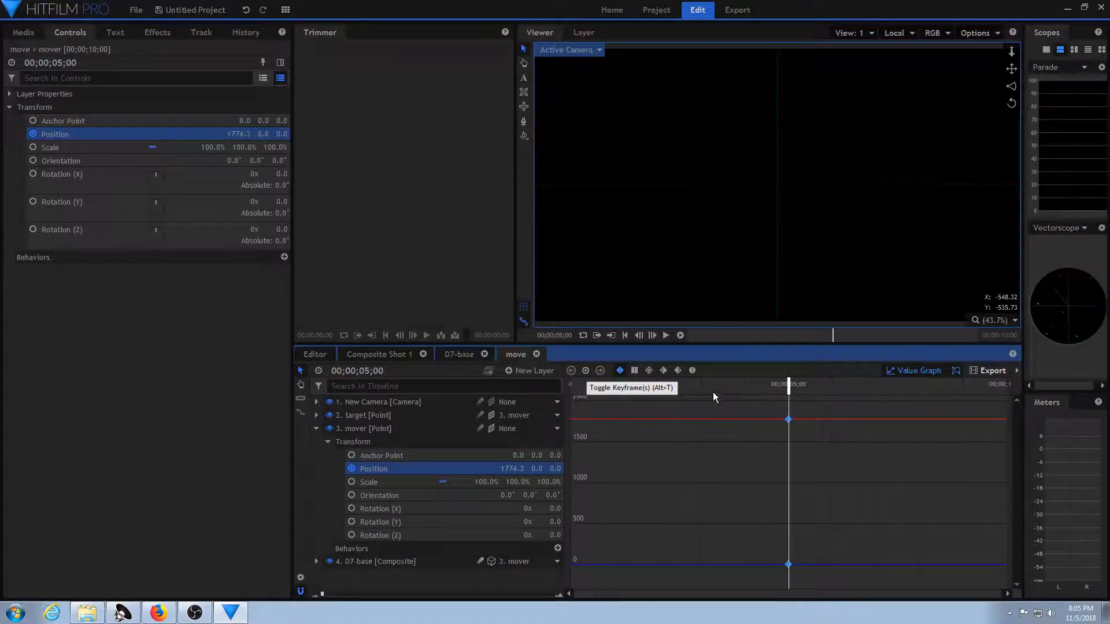
{"action": "left_click_drag", "start_coordinate": [762, 405], "coordinate": [849, 589]}
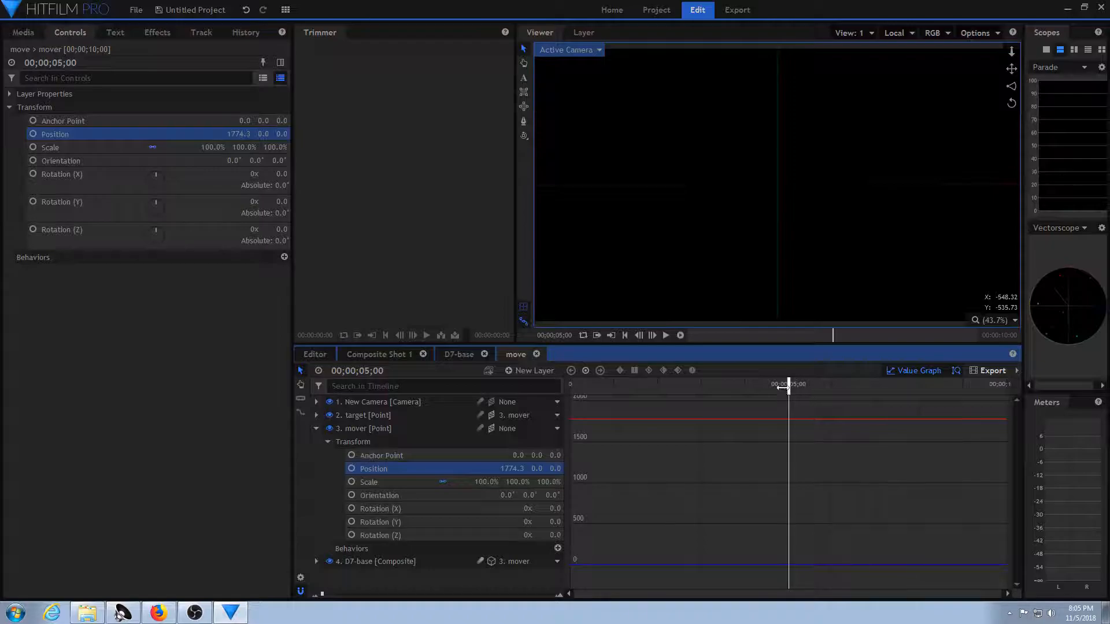
{"action": "left_click_drag", "start_coordinate": [791, 392], "coordinate": [567, 393]}
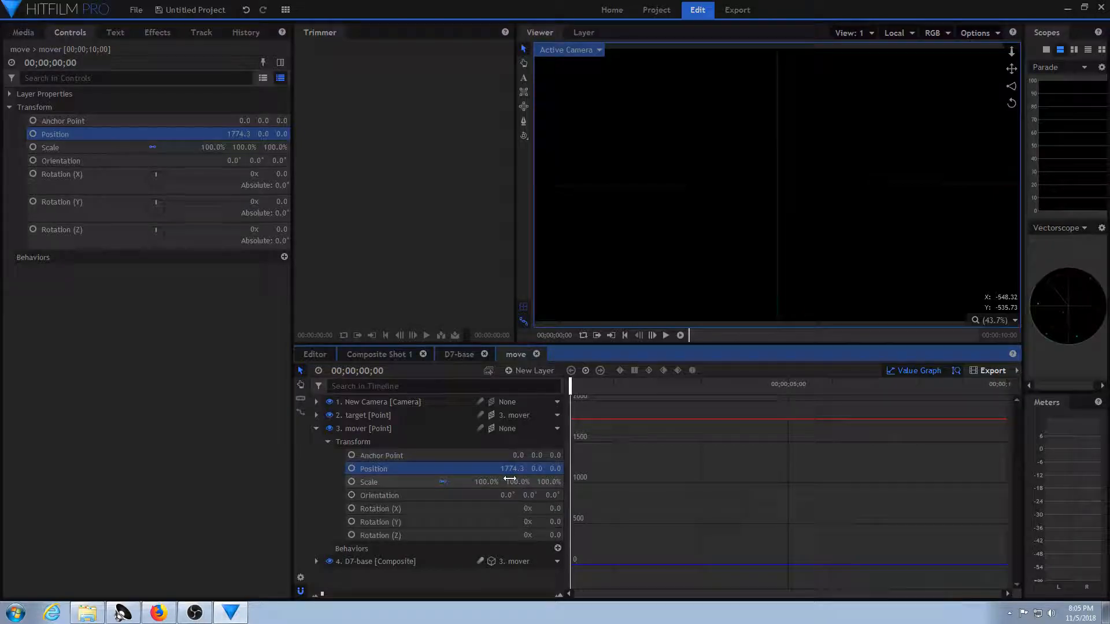
{"action": "left_click", "coordinate": [585, 370]}
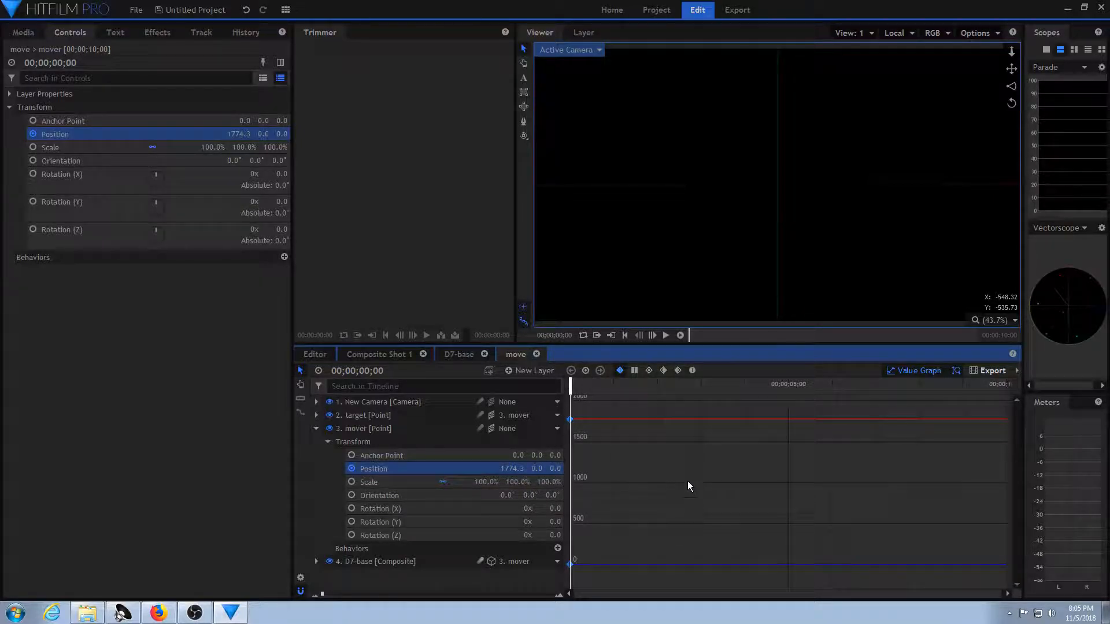
Step: Keyframe the mover point's X position at about -2093 on the last frame, 00;00;09;29, and play back the resulting fly-by
{"action": "left_click_drag", "start_coordinate": [572, 390], "coordinate": [1045, 393]}
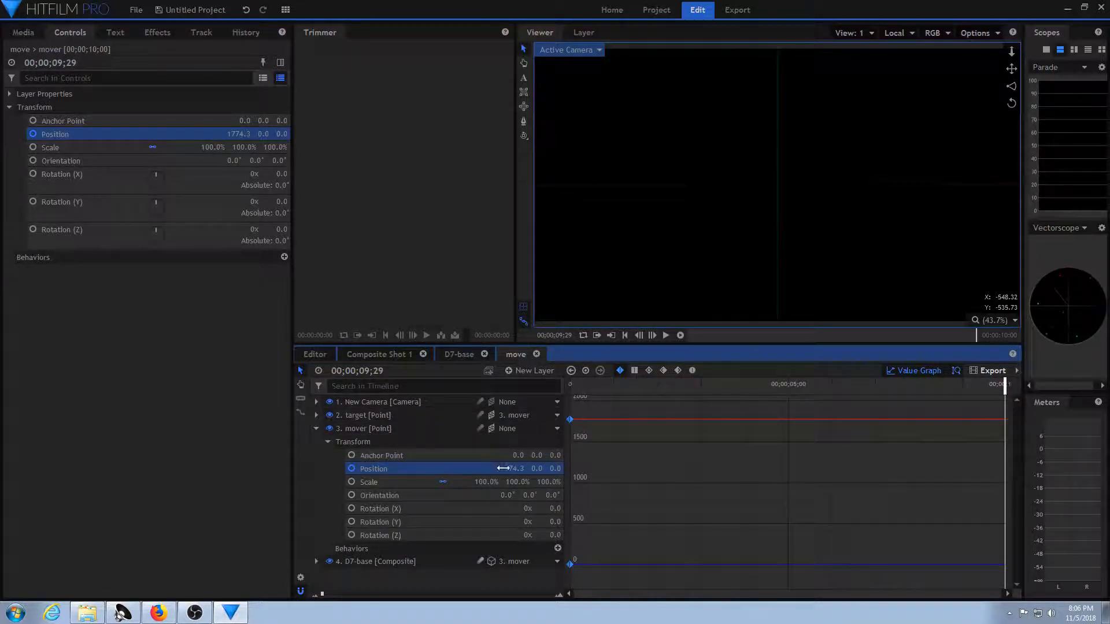
{"action": "left_click_drag", "start_coordinate": [511, 469], "coordinate": [498, 469]}
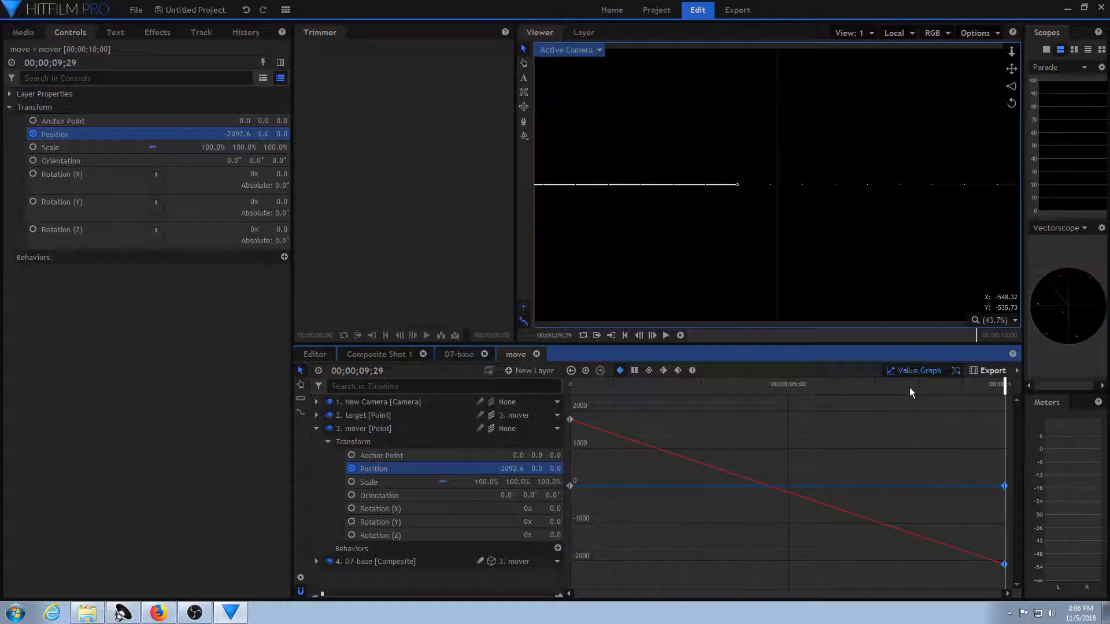
{"action": "left_click_drag", "start_coordinate": [904, 384], "coordinate": [573, 390]}
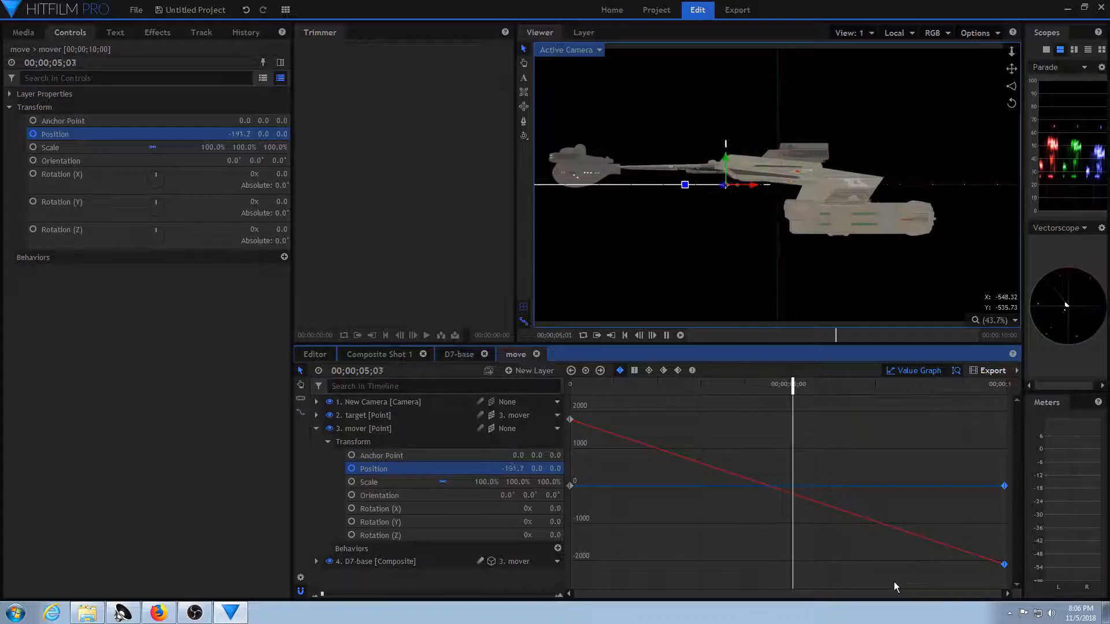
{"action": "key", "text": "space"}
{"action": "left_click_drag", "start_coordinate": [844, 416], "coordinate": [706, 414]}
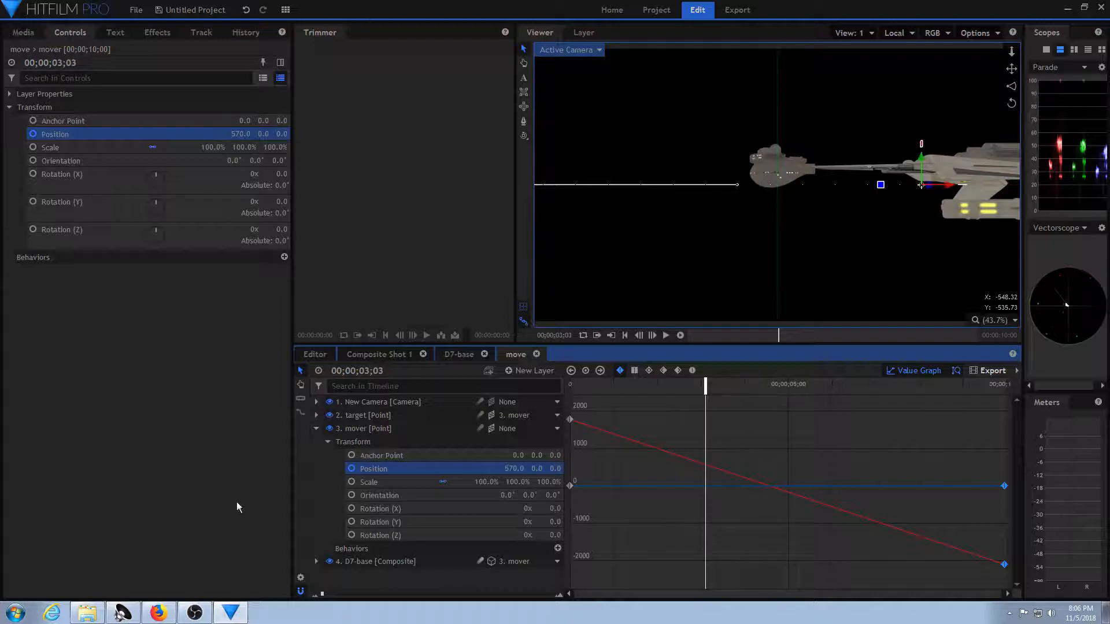
Step: Set the camera's Alignment to Towards Layer with the target point as its Alignment Layer, and scrub the shot to check it
{"action": "left_click", "coordinate": [314, 429]}
{"action": "left_click", "coordinate": [351, 401]}
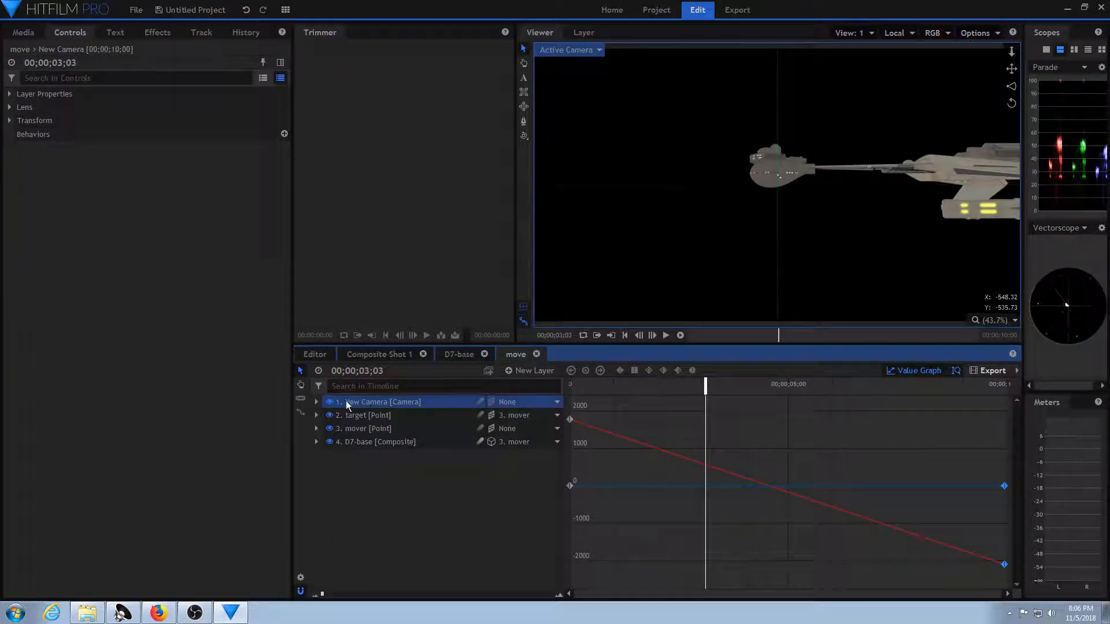
{"action": "left_click", "coordinate": [383, 416]}
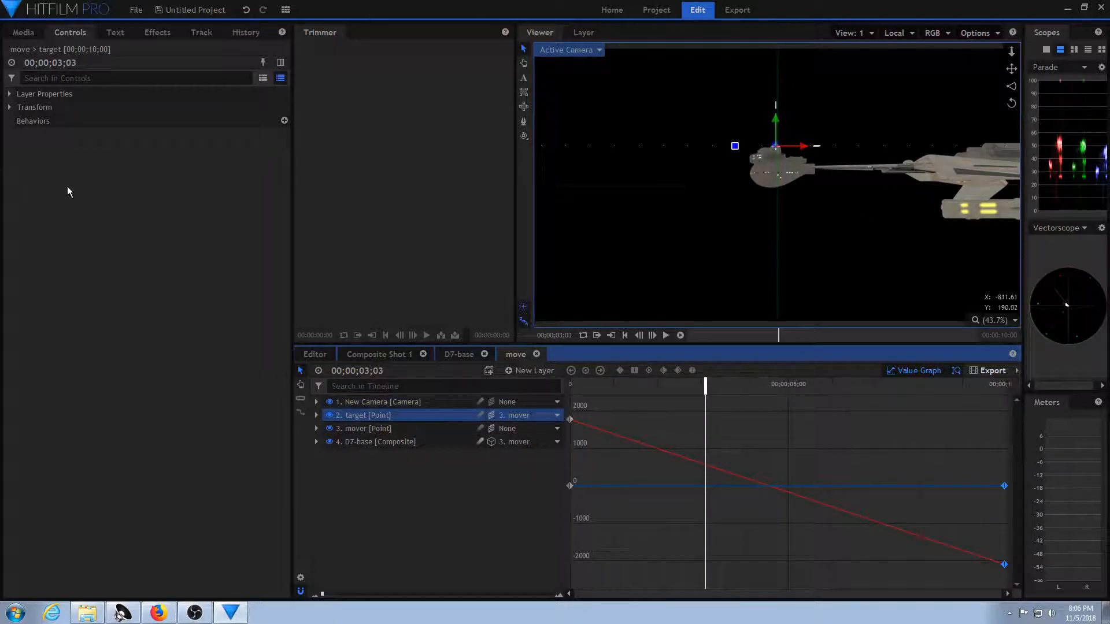
{"action": "left_click", "coordinate": [385, 405]}
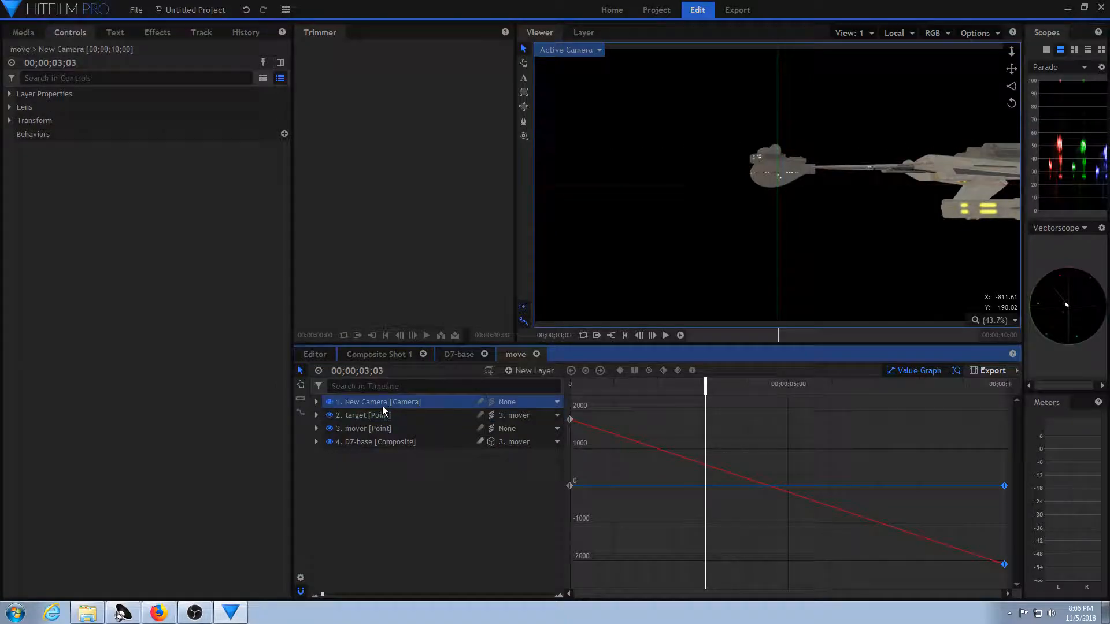
{"action": "left_click", "coordinate": [9, 93]}
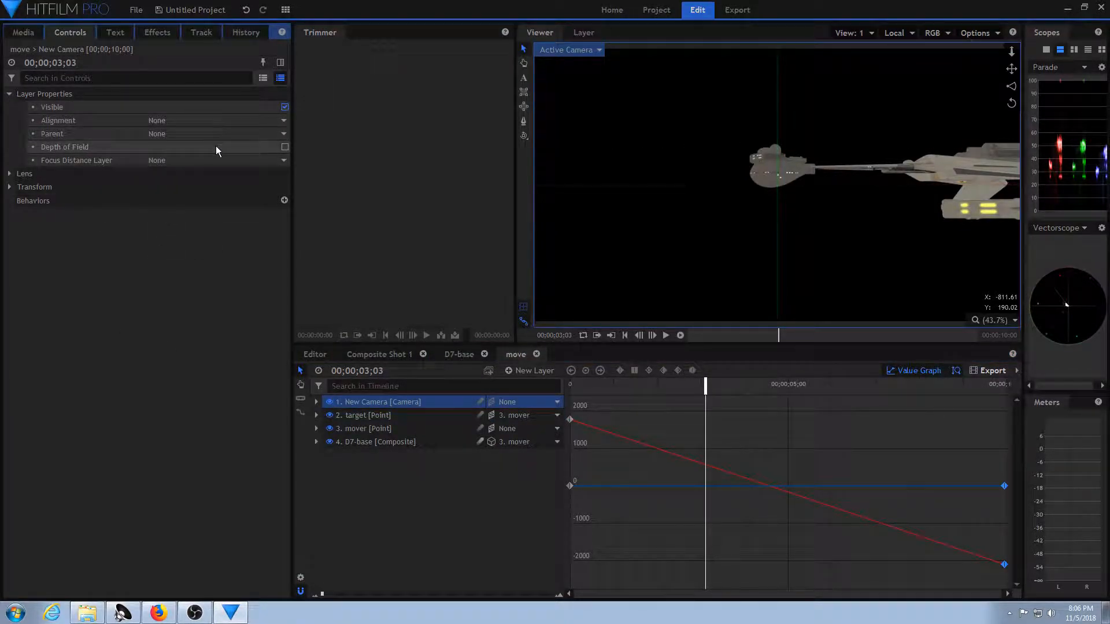
{"action": "left_click", "coordinate": [280, 122]}
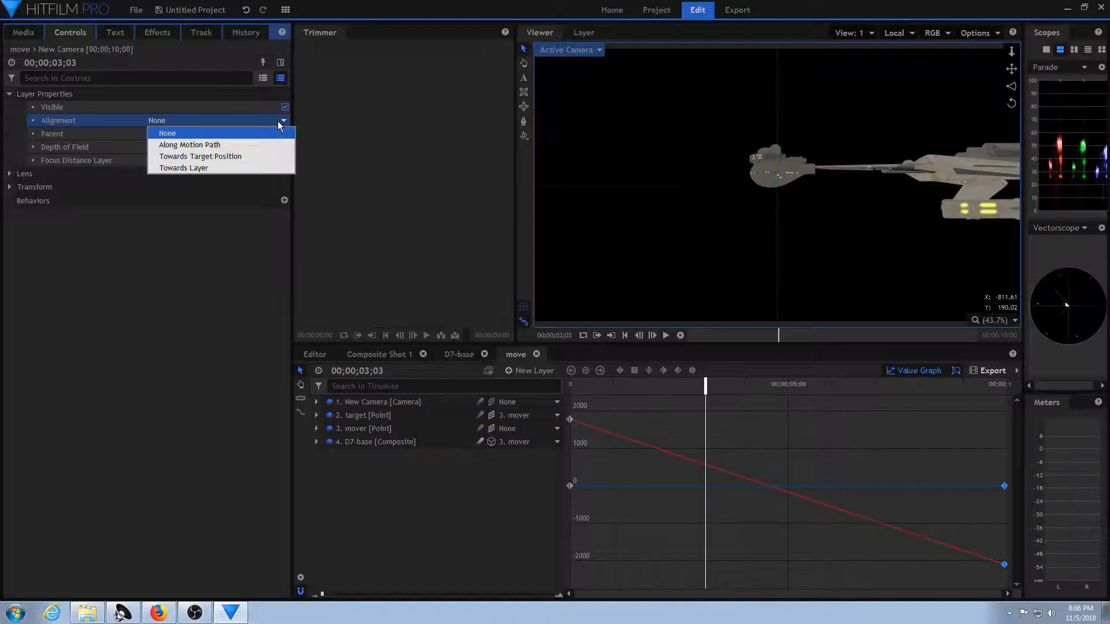
{"action": "left_click", "coordinate": [215, 166]}
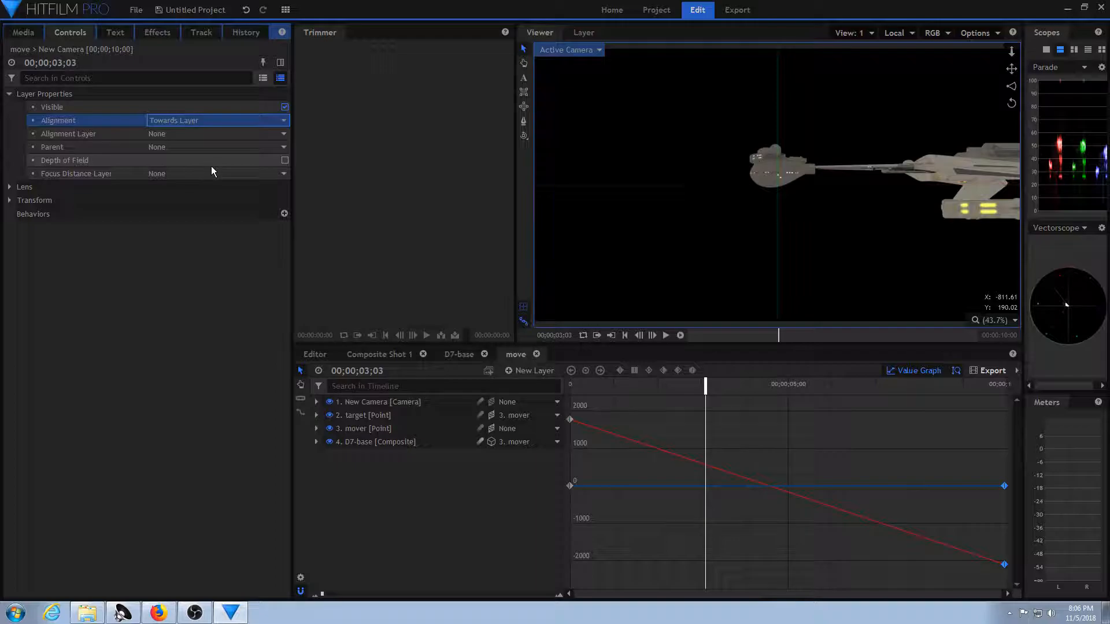
{"action": "left_click", "coordinate": [256, 133]}
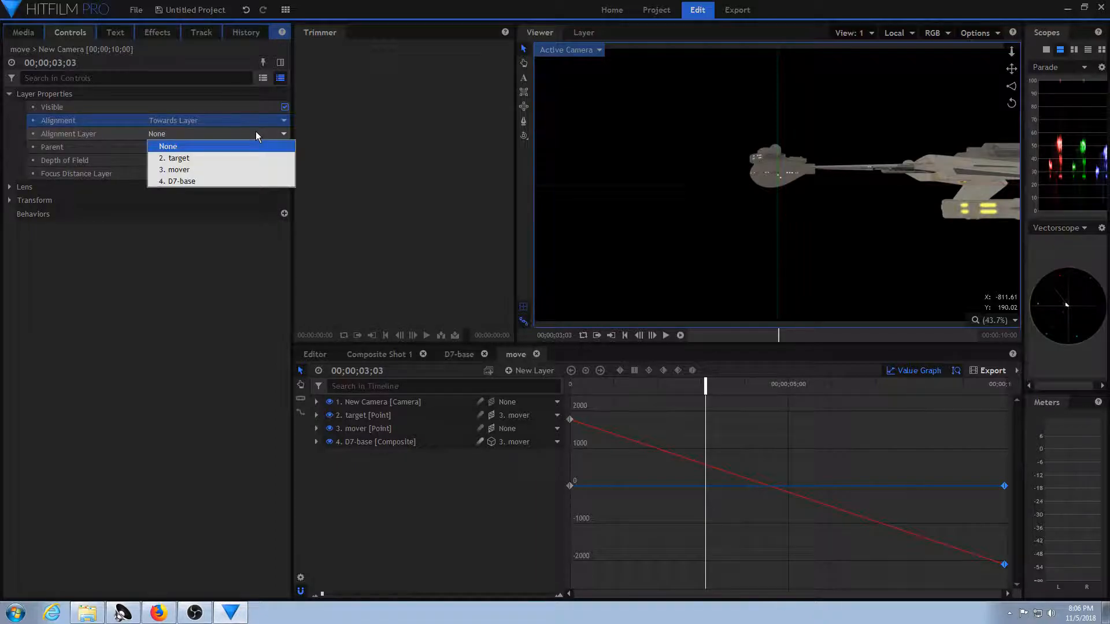
{"action": "left_click", "coordinate": [216, 159]}
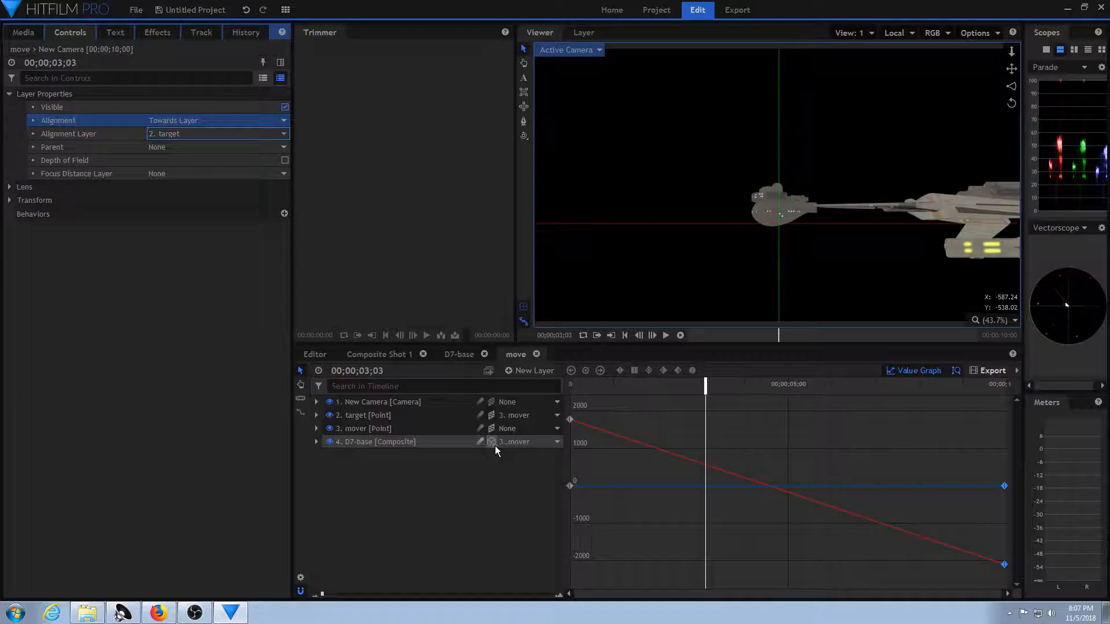
{"action": "left_click_drag", "start_coordinate": [703, 385], "coordinate": [729, 428]}
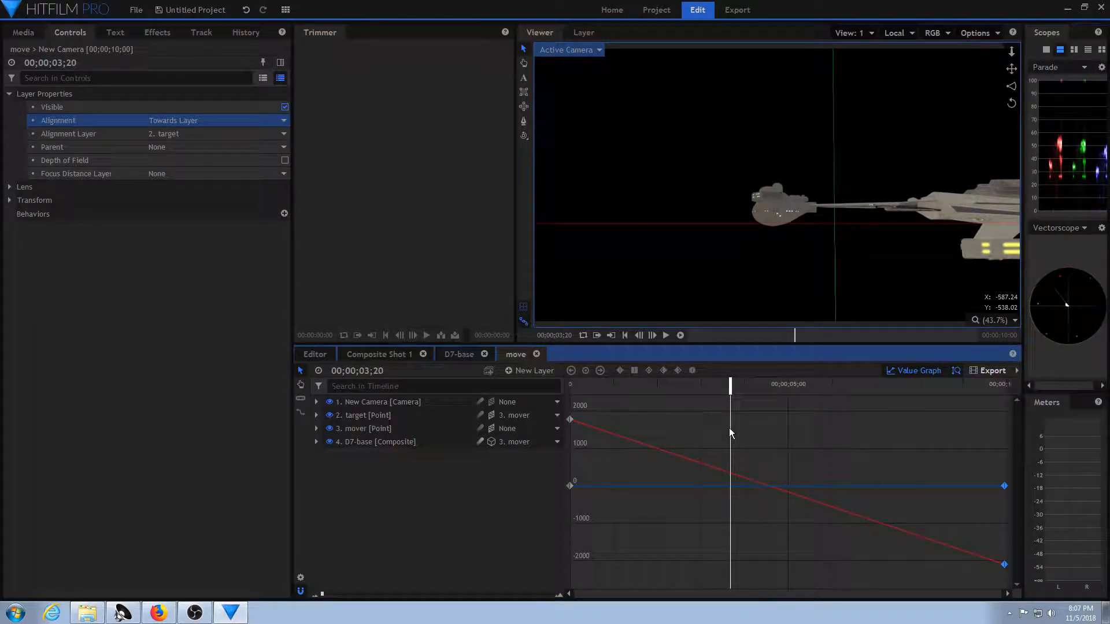
Step: Reposition the camera to Y 259 and Z about 293, close above the ship's path, and hide the viewer's 3D grid
{"action": "left_click", "coordinate": [406, 401]}
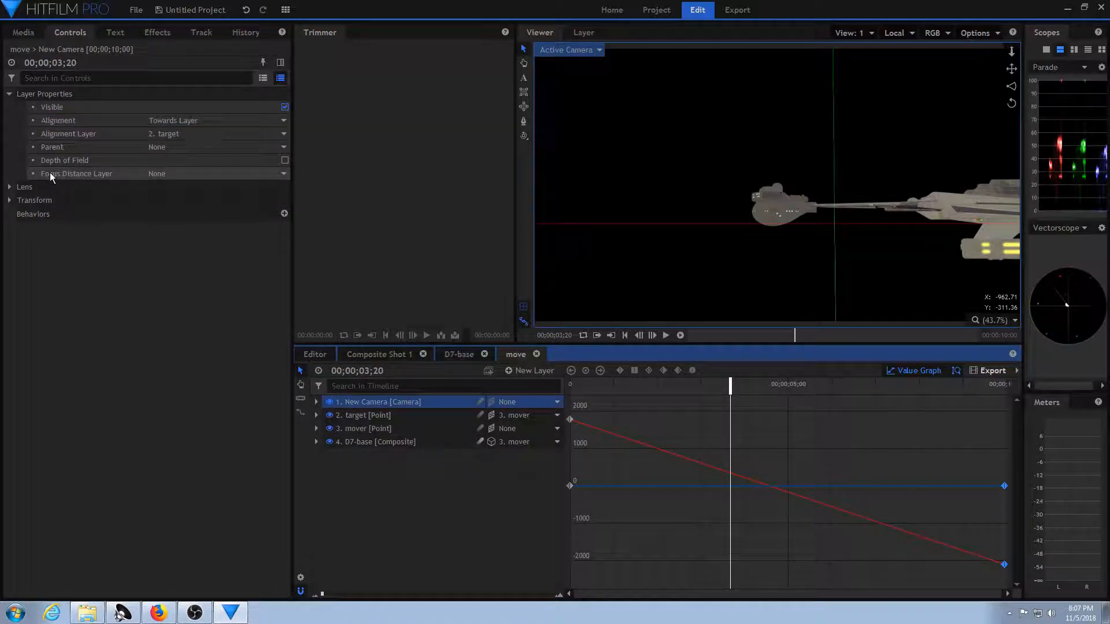
{"action": "left_click", "coordinate": [9, 201]}
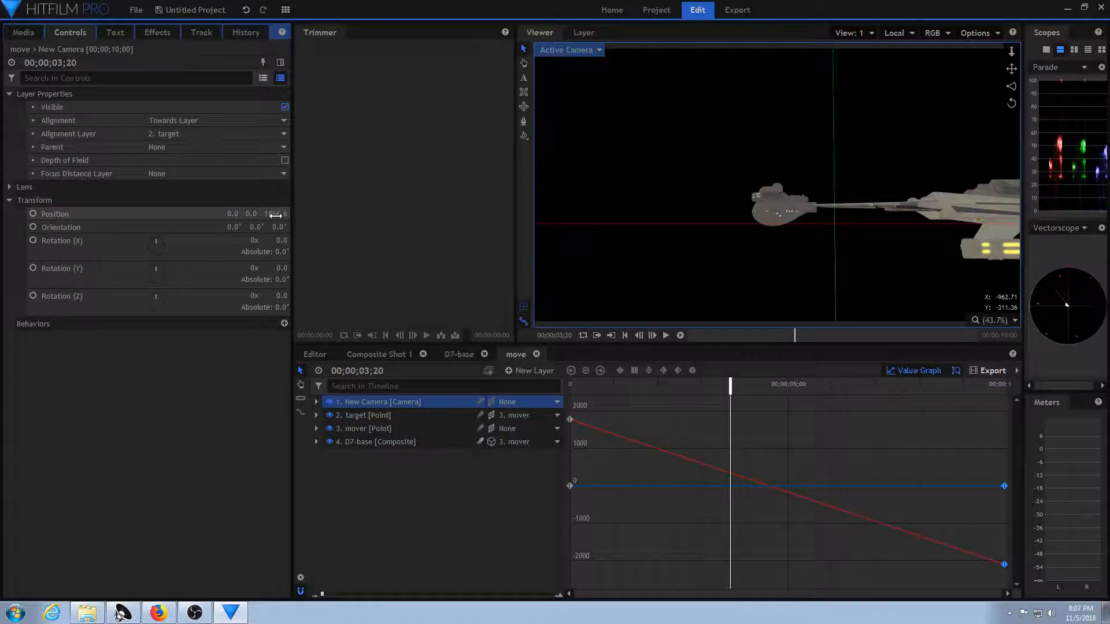
{"action": "left_click_drag", "start_coordinate": [278, 213], "coordinate": [237, 213]}
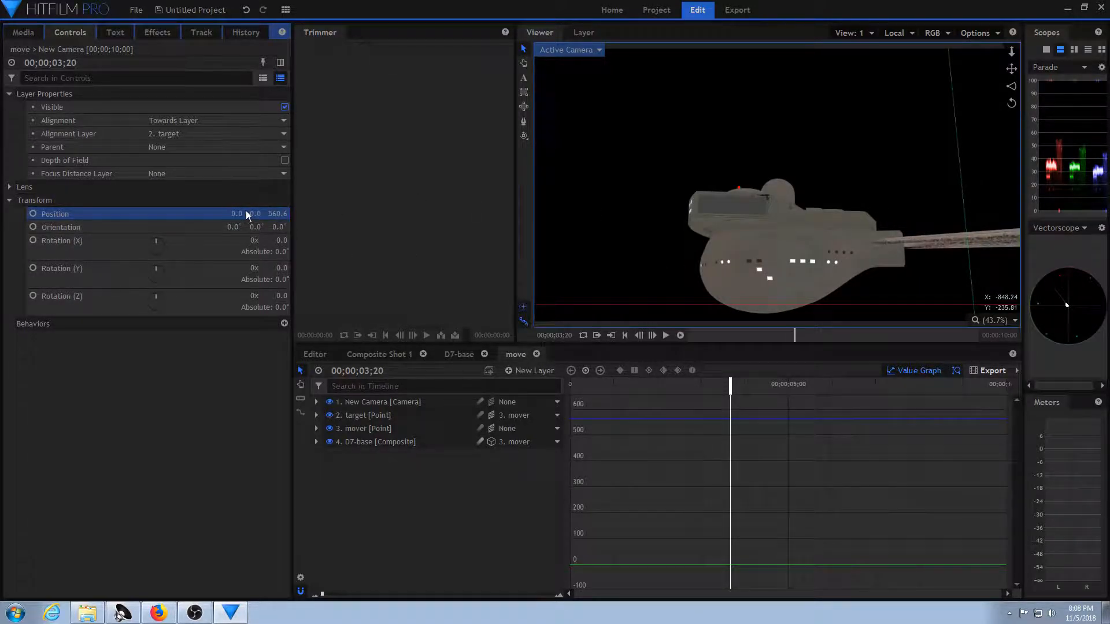
{"action": "left_click_drag", "start_coordinate": [255, 213], "coordinate": [288, 213]}
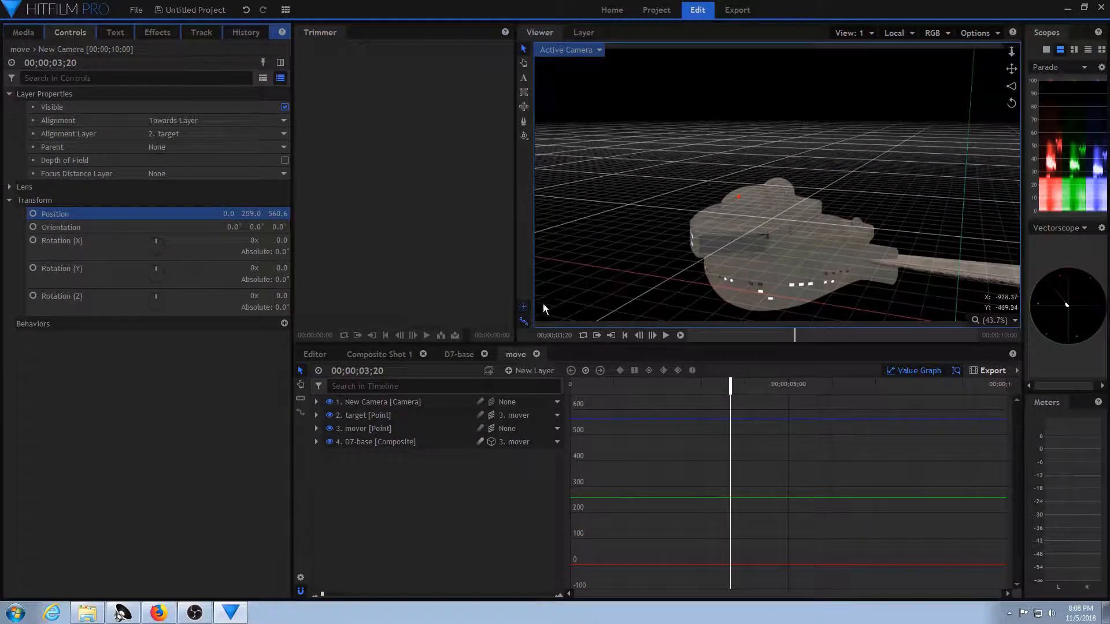
{"action": "left_click", "coordinate": [523, 307]}
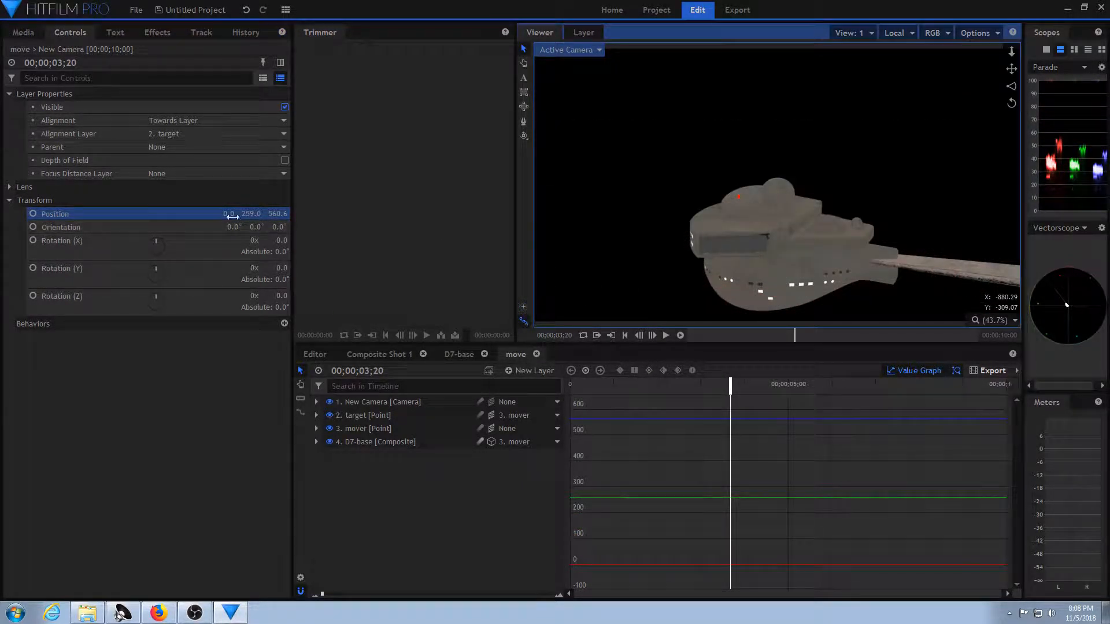
{"action": "left_click_drag", "start_coordinate": [272, 214], "coordinate": [191, 214]}
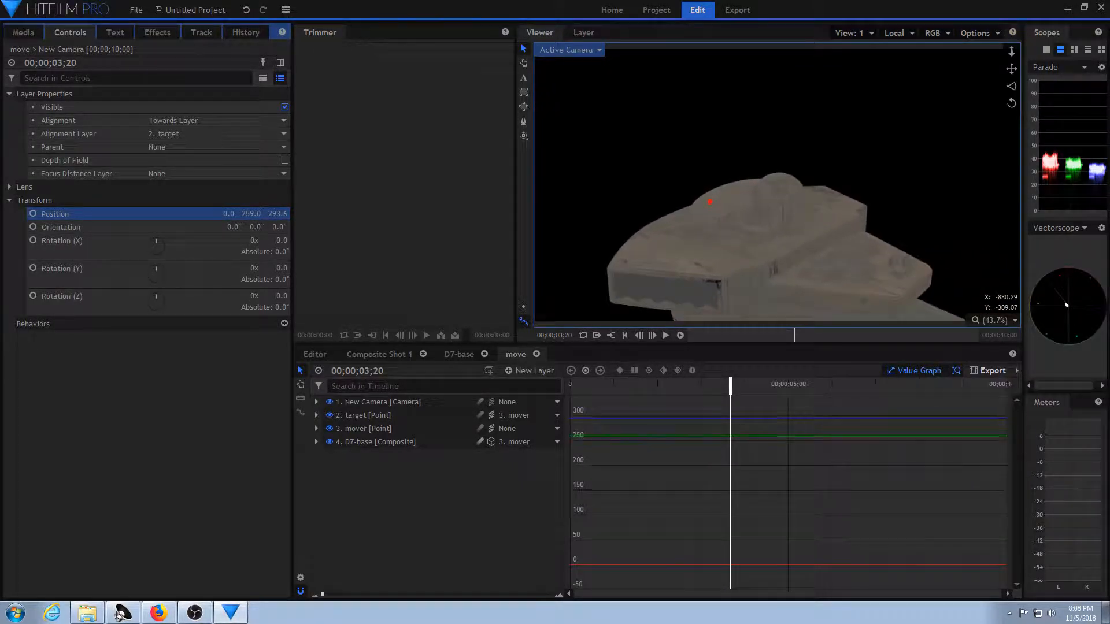
{"action": "left_click_drag", "start_coordinate": [729, 389], "coordinate": [633, 440]}
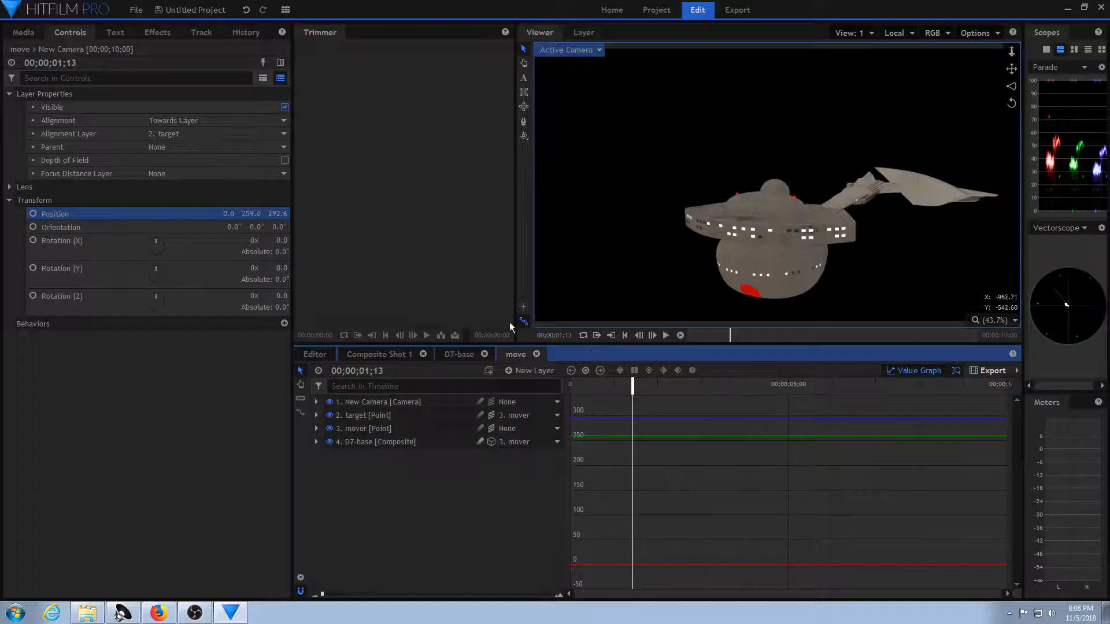
Step: In the D7-base composite shot, set the D7-cruiser model layer to 3D Unrolled, and play back the move shot from its start
{"action": "left_click", "coordinate": [471, 355]}
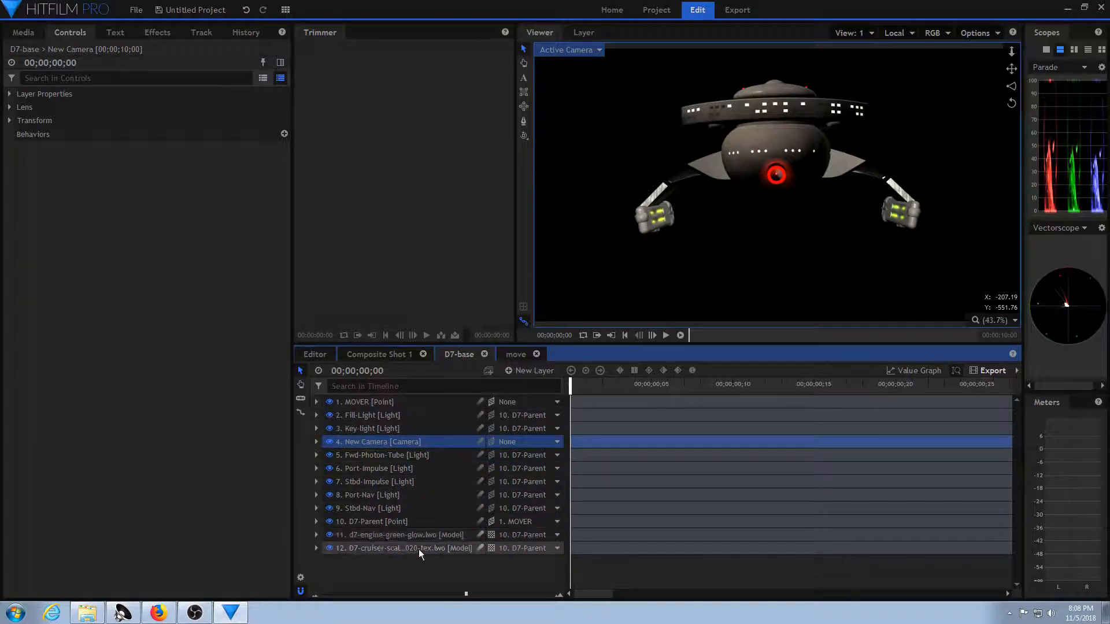
{"action": "left_click", "coordinate": [492, 550]}
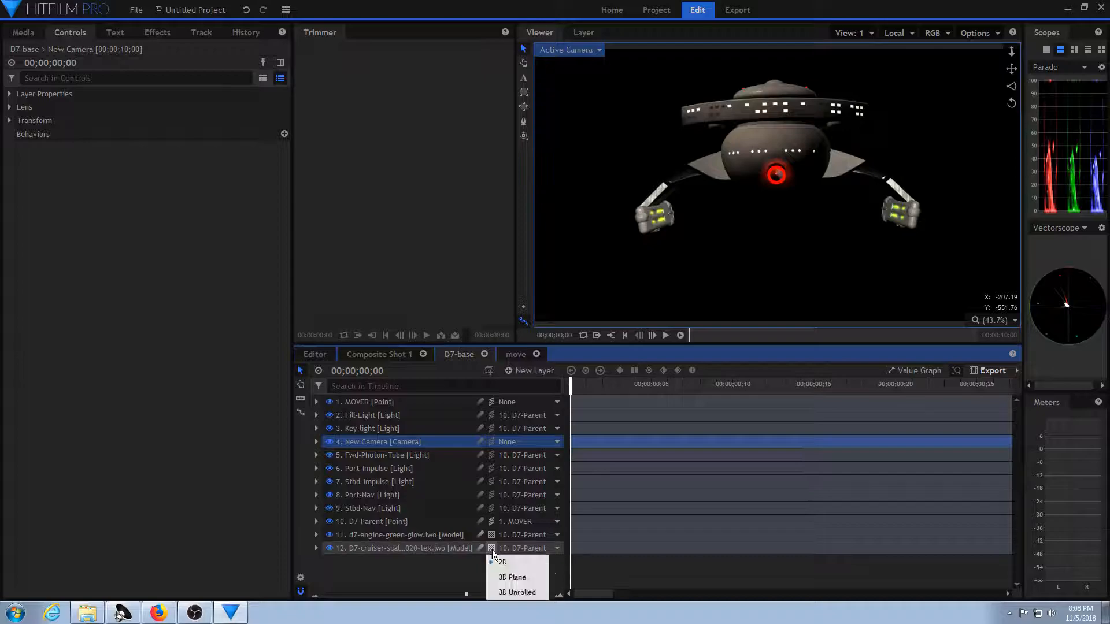
{"action": "left_click", "coordinate": [529, 597]}
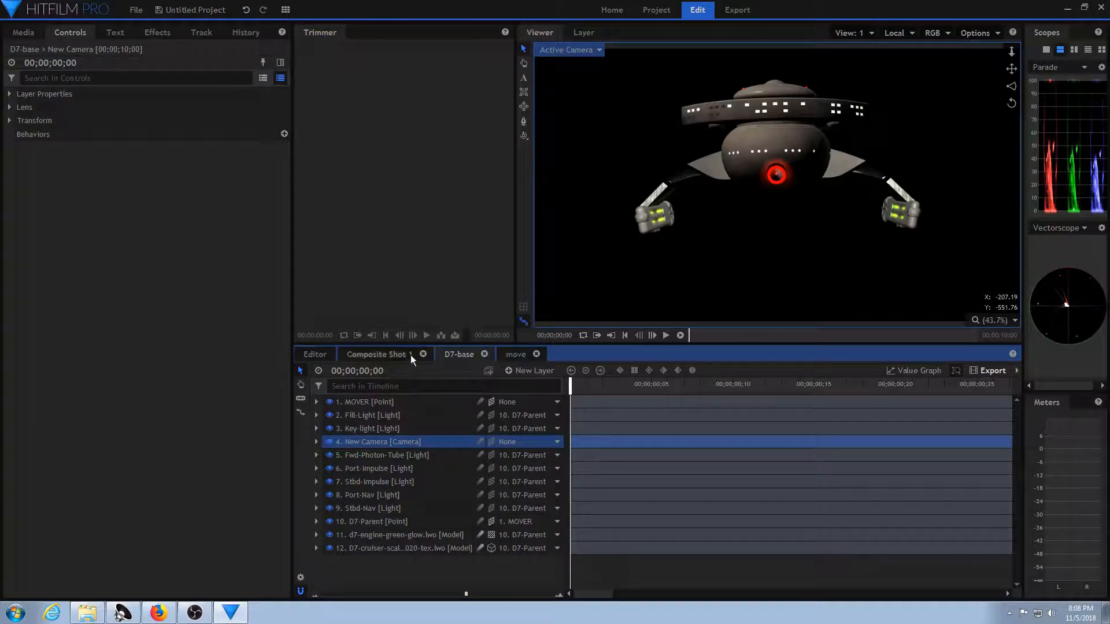
{"action": "left_click", "coordinate": [518, 354]}
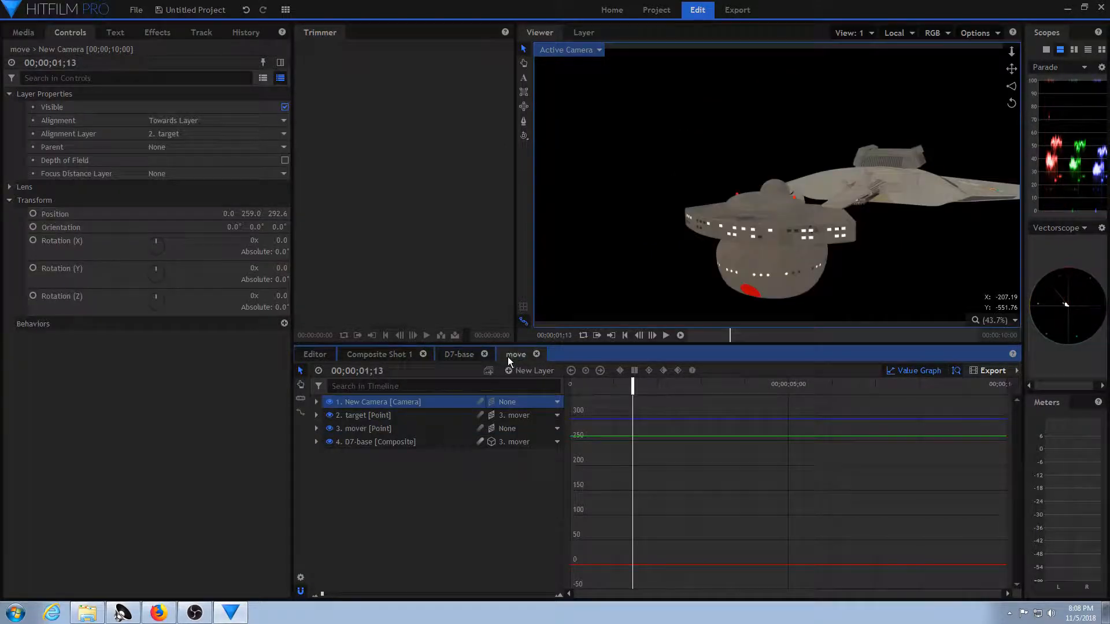
{"action": "left_click_drag", "start_coordinate": [632, 387], "coordinate": [516, 390]}
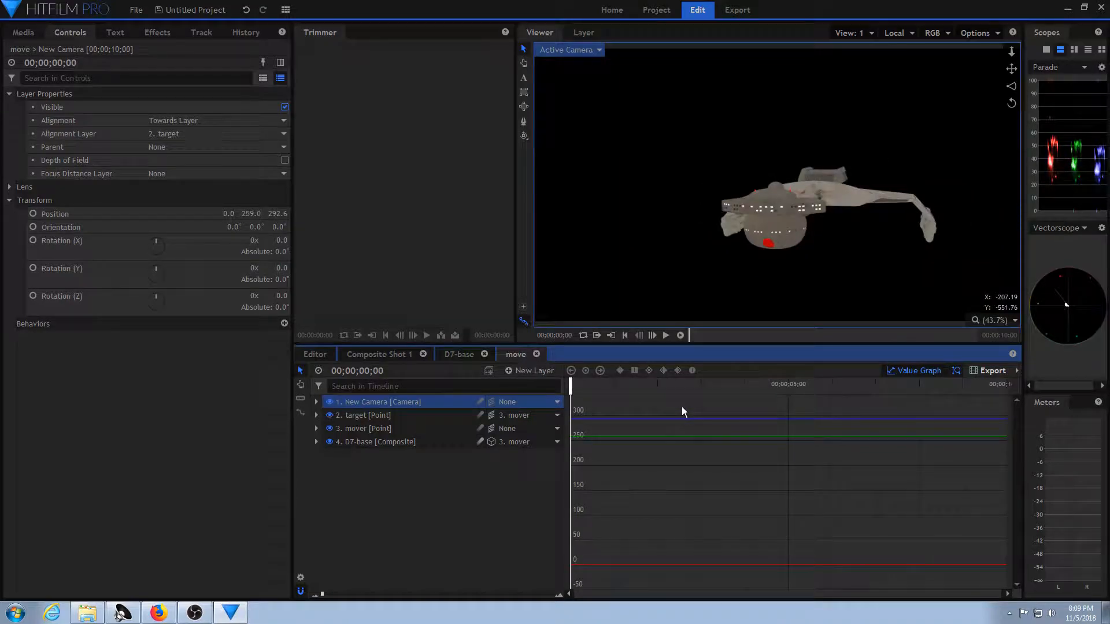
{"action": "key", "text": "space"}
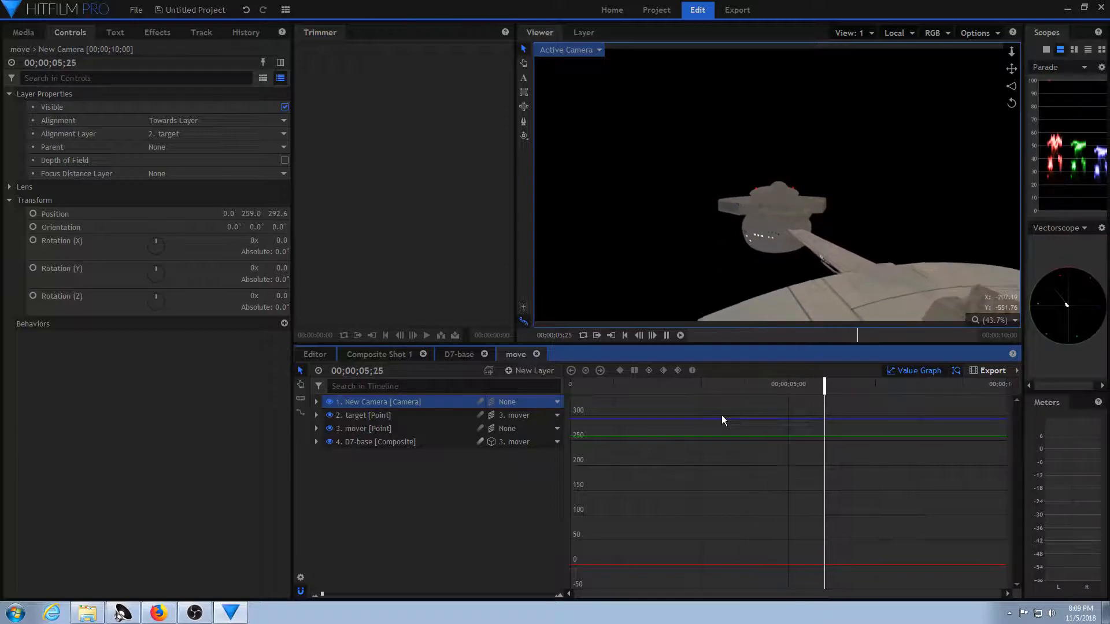
{"action": "key", "text": "space"}
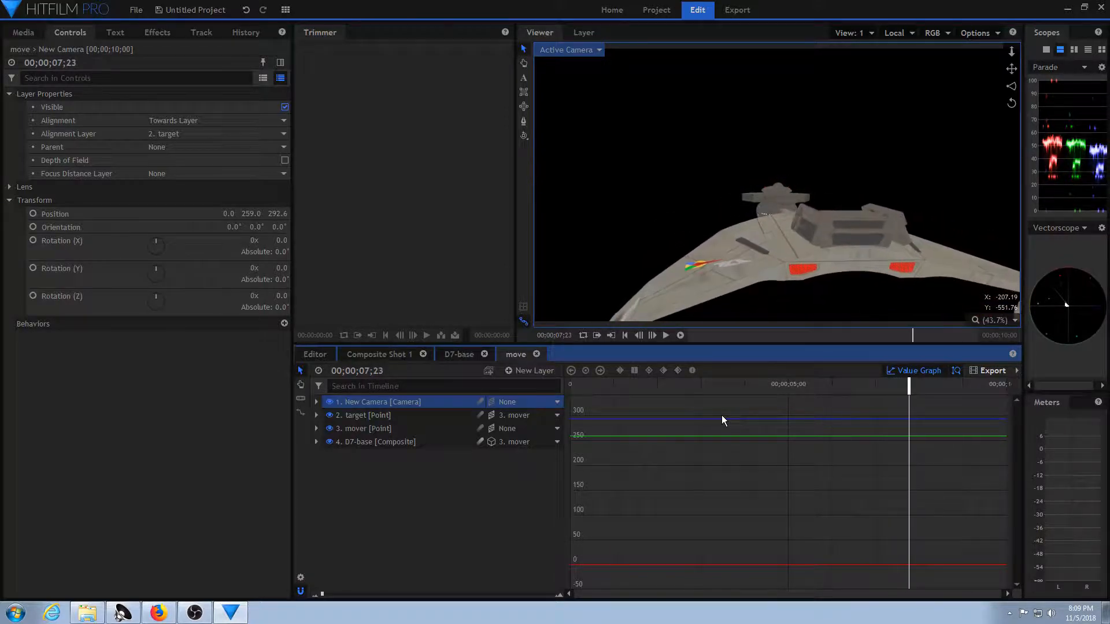
{"action": "left_click_drag", "start_coordinate": [716, 385], "coordinate": [641, 389]}
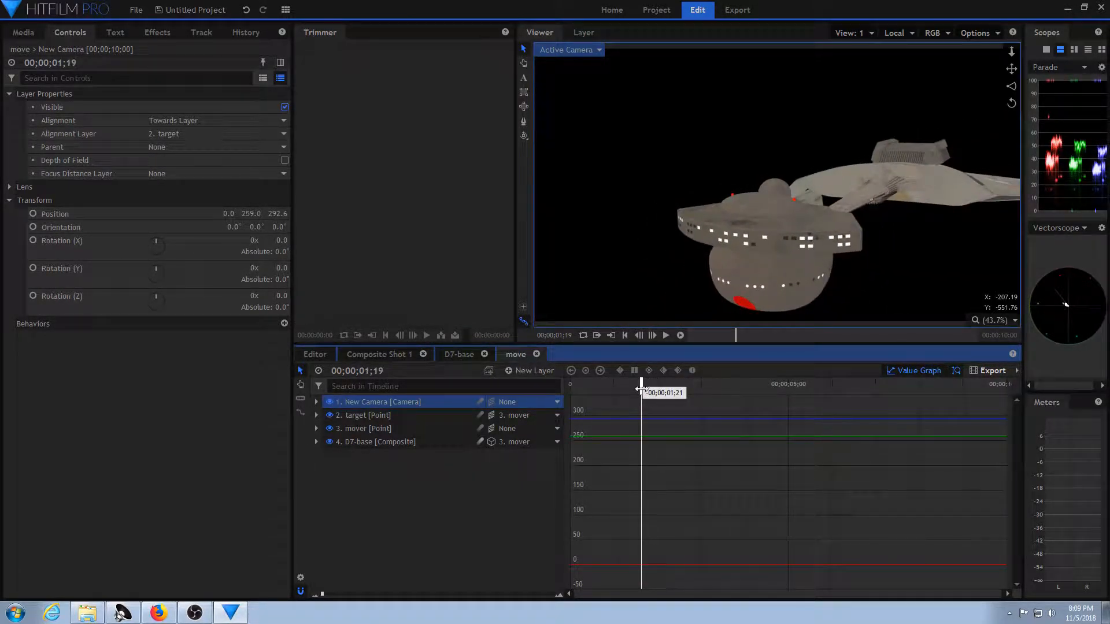
Step: Enable Promote Lights for the D7-base composite layer in the move shot and check the lighting at about one second
{"action": "left_click", "coordinate": [406, 443]}
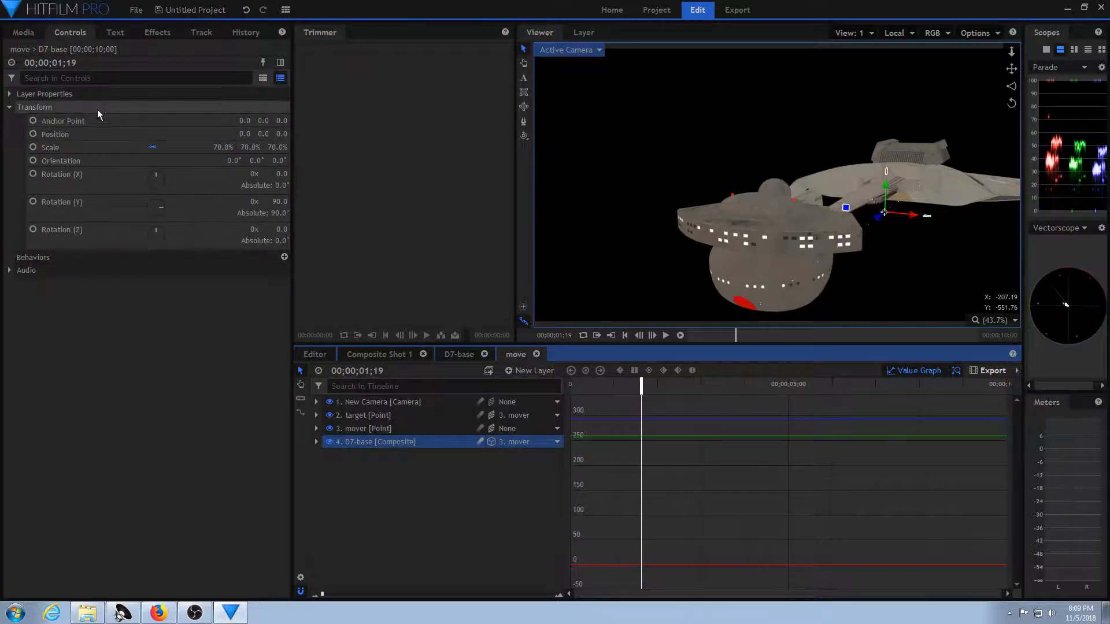
{"action": "left_click", "coordinate": [12, 94]}
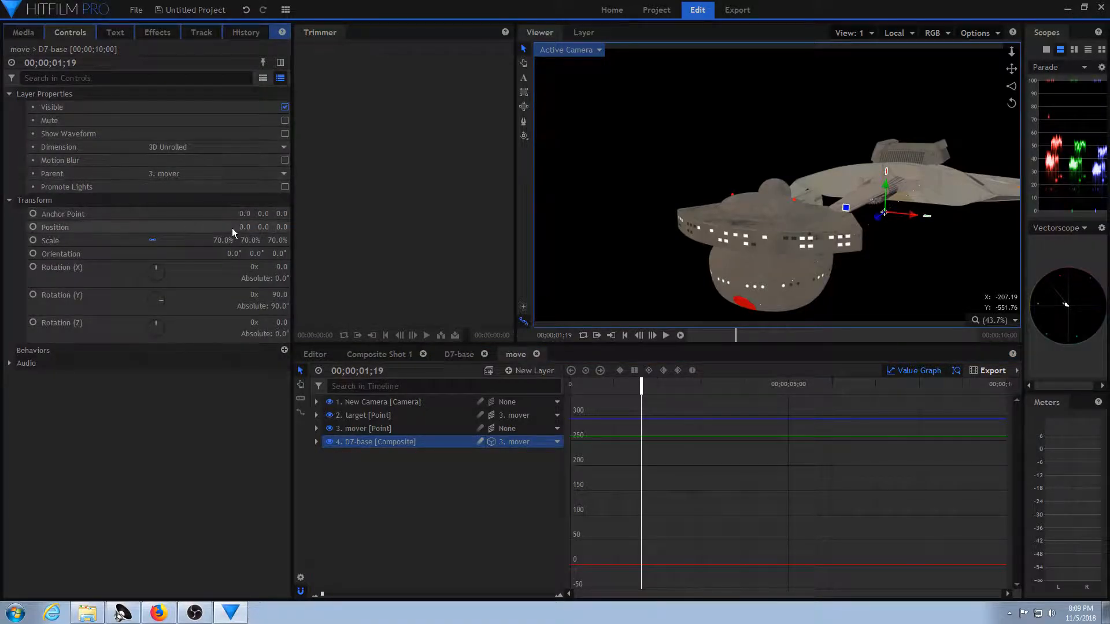
{"action": "left_click", "coordinate": [285, 187]}
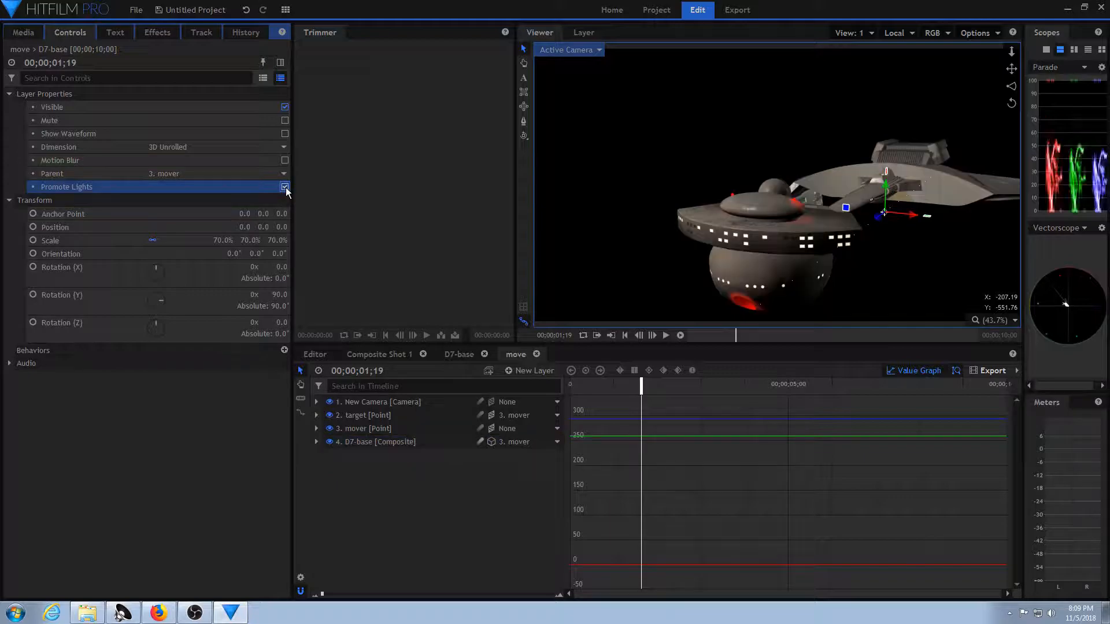
{"action": "left_click_drag", "start_coordinate": [646, 387], "coordinate": [615, 469]}
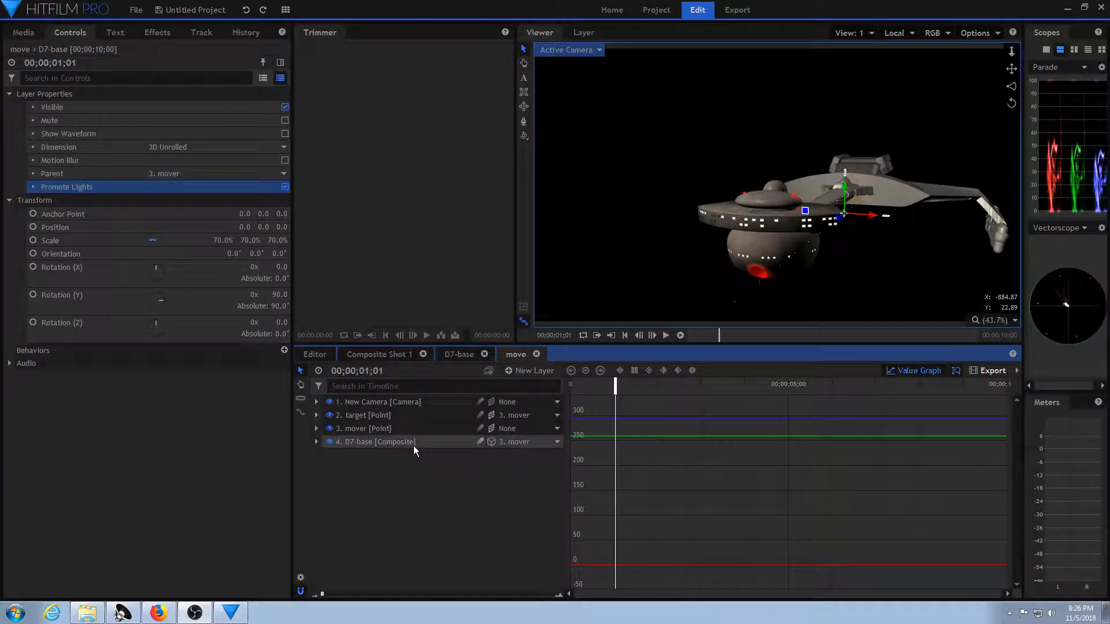
Step: Duplicate the D7-base composite layer in the move shot
{"action": "left_click", "coordinate": [447, 445]}
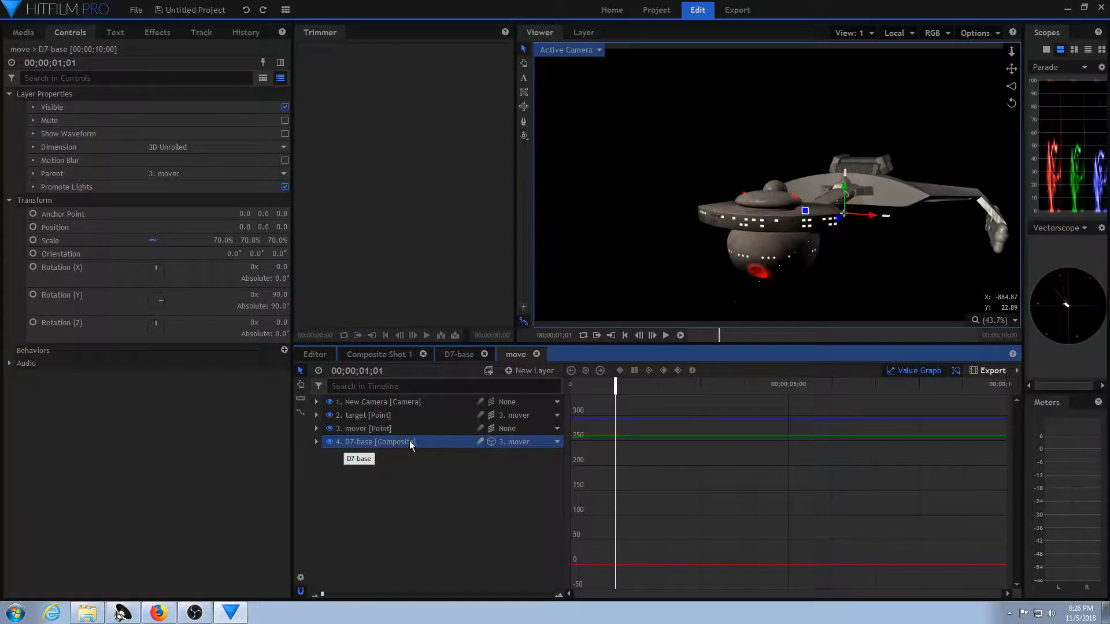
{"action": "right_click", "coordinate": [429, 441]}
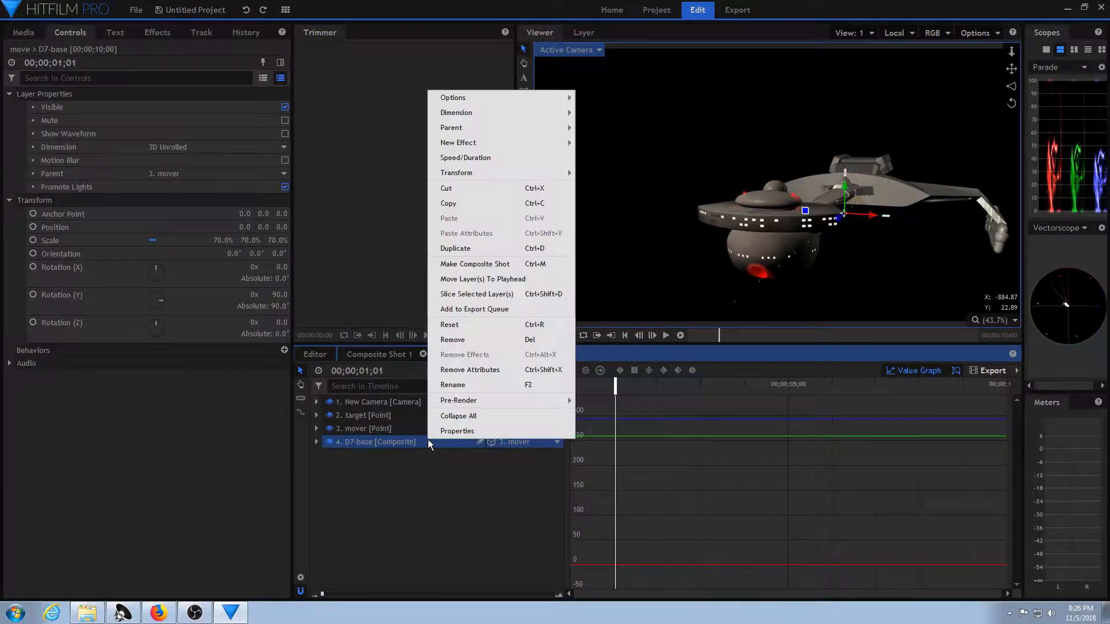
{"action": "left_click", "coordinate": [463, 248]}
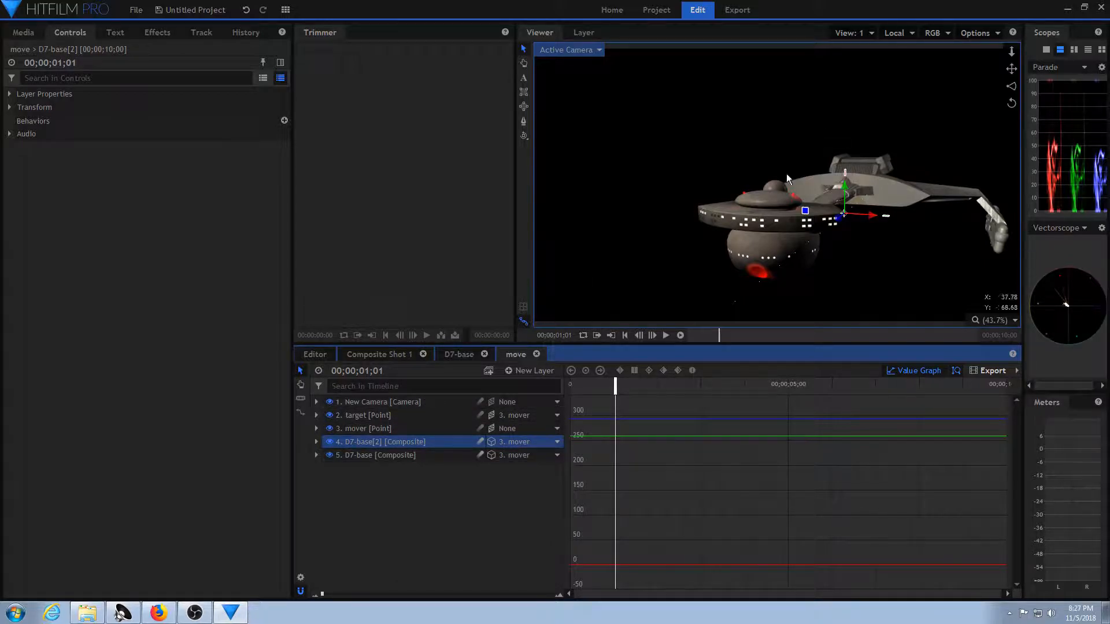
Step: Position the D7-base[2] duplicate up and behind the original ship at about 689, 256.5, -826.6
{"action": "left_click_drag", "start_coordinate": [842, 194], "coordinate": [724, 150]}
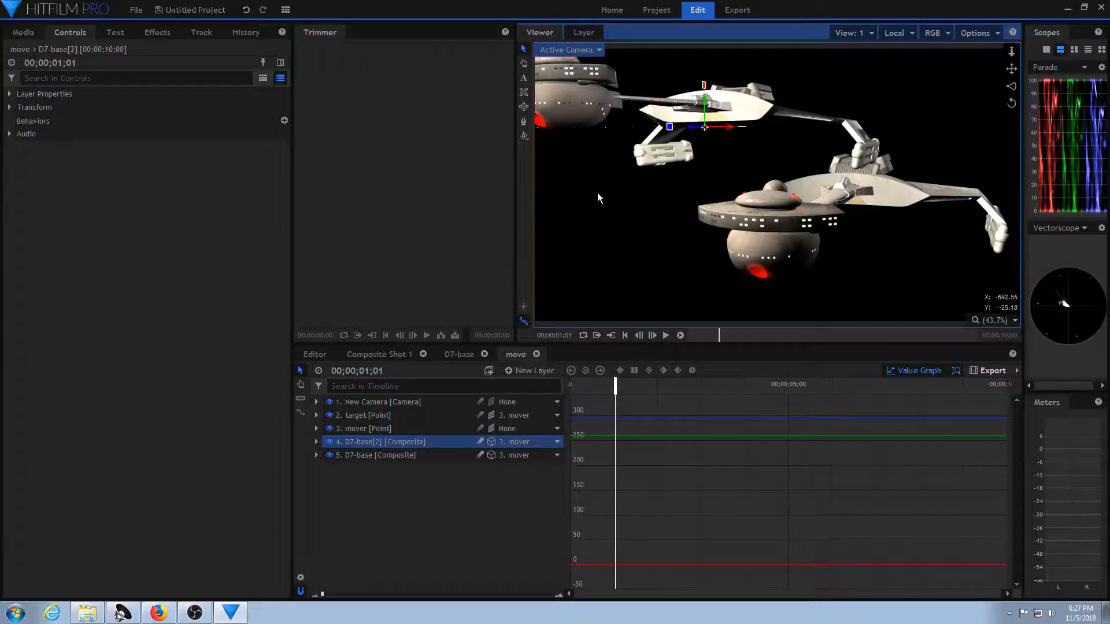
{"action": "left_click", "coordinate": [10, 108]}
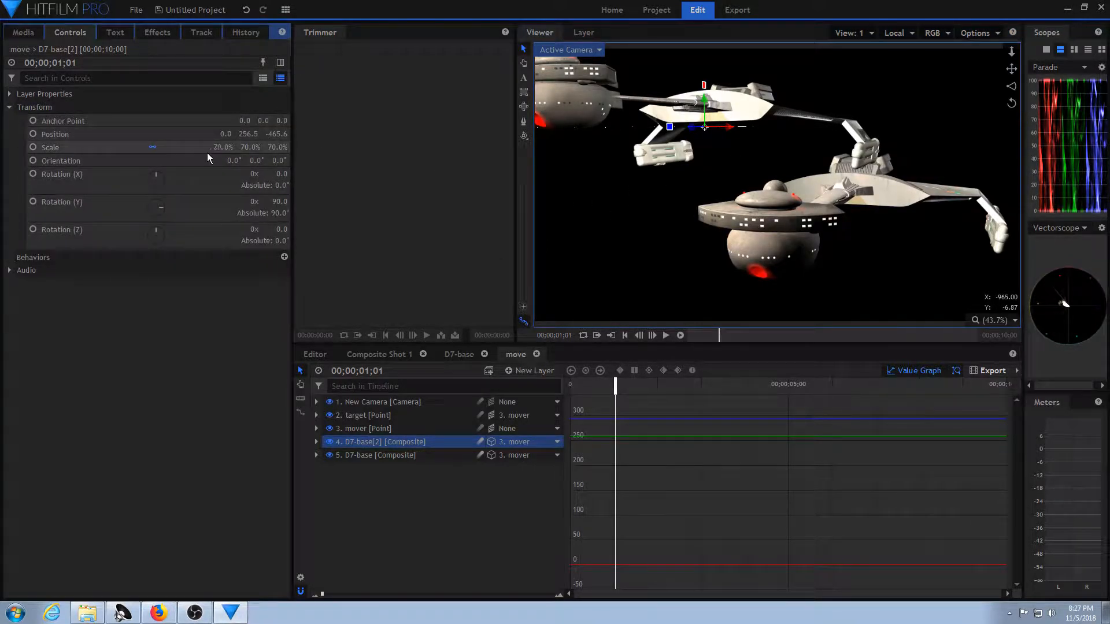
{"action": "left_click_drag", "start_coordinate": [277, 133], "coordinate": [610, 134]}
{"action": "left_click_drag", "start_coordinate": [280, 134], "coordinate": [74, 135]}
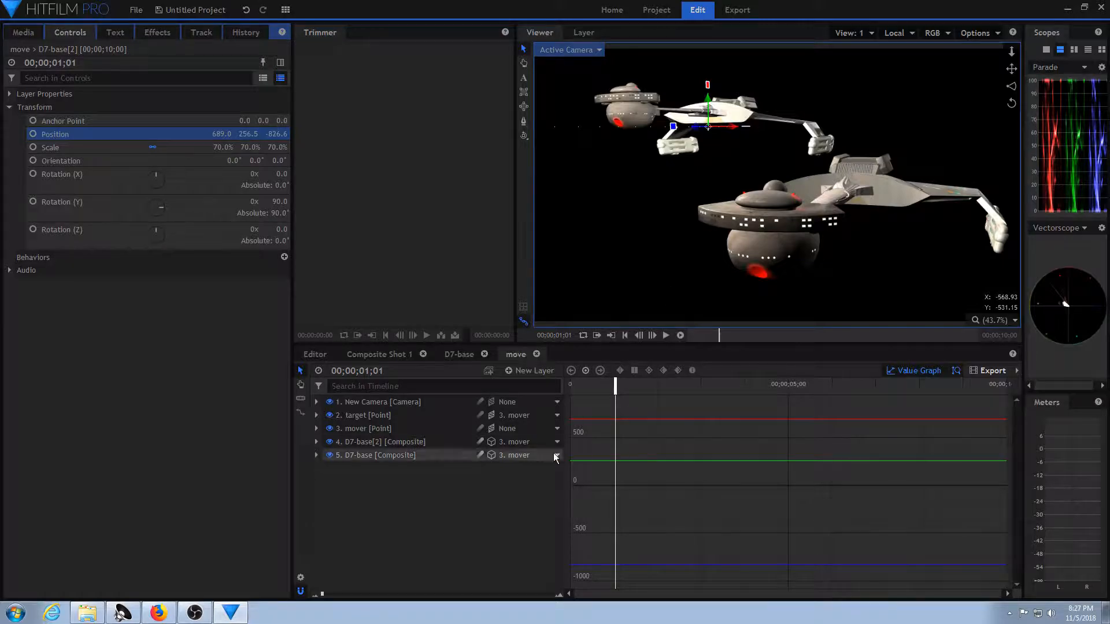
Step: Return to the start of the move shot and duplicate the original D7-base composite layer again
{"action": "left_click_drag", "start_coordinate": [616, 389], "coordinate": [509, 409]}
{"action": "right_click", "coordinate": [404, 456]}
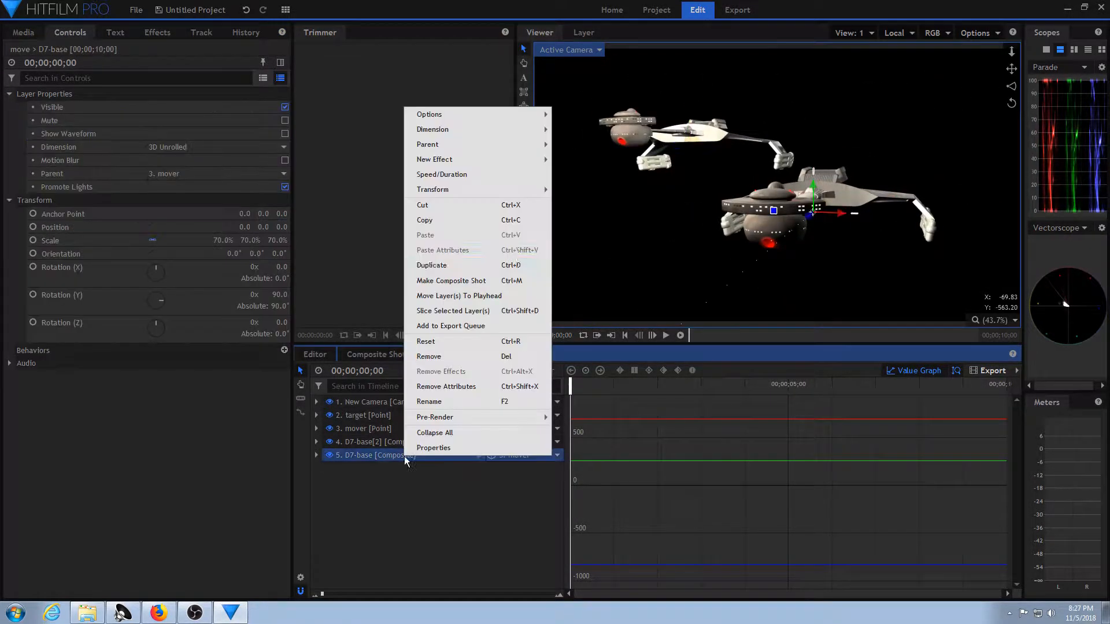
{"action": "left_click", "coordinate": [445, 267]}
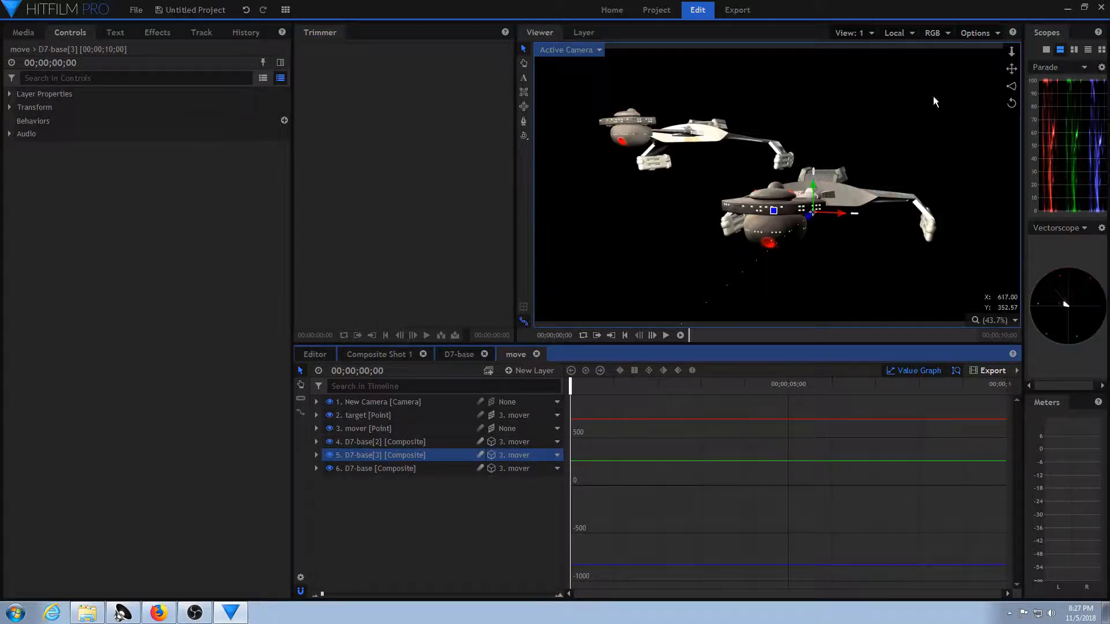
Step: Position the D7-base[3] duplicate far behind and above the other ships at about 2232, 568.9, -50.1
{"action": "left_click_drag", "start_coordinate": [819, 190], "coordinate": [819, 227]}
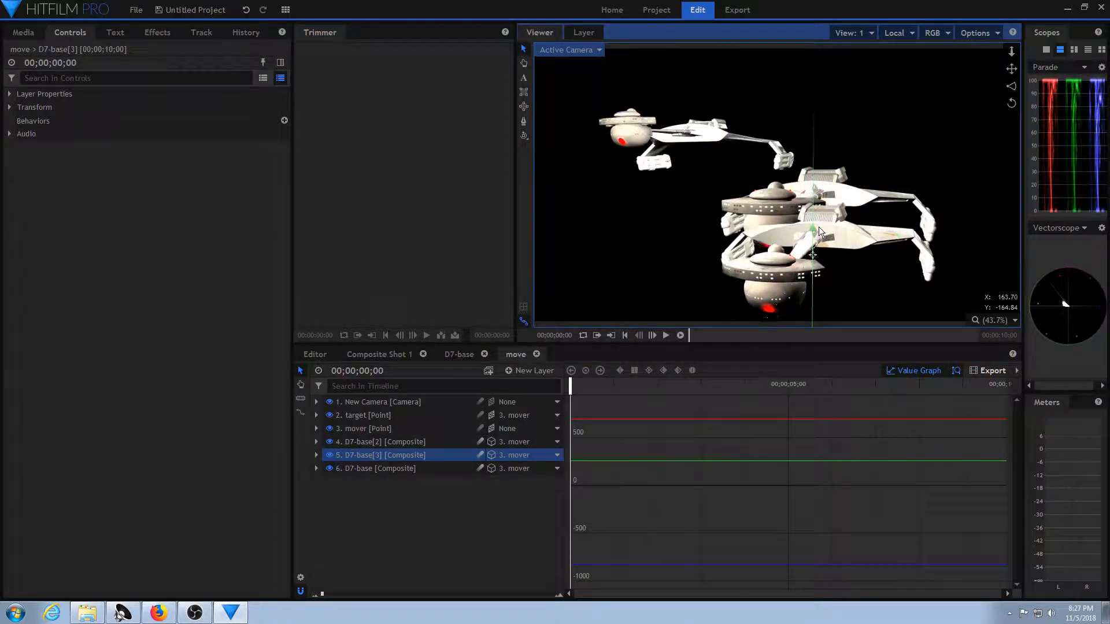
{"action": "left_click_drag", "start_coordinate": [854, 258], "coordinate": [934, 265]}
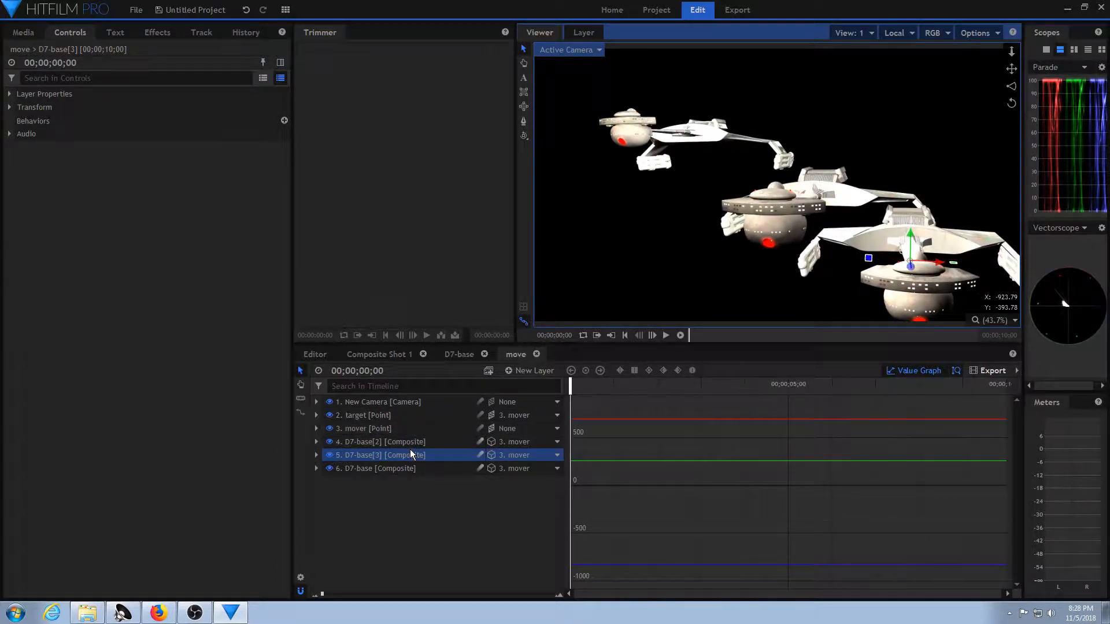
{"action": "left_click", "coordinate": [440, 456]}
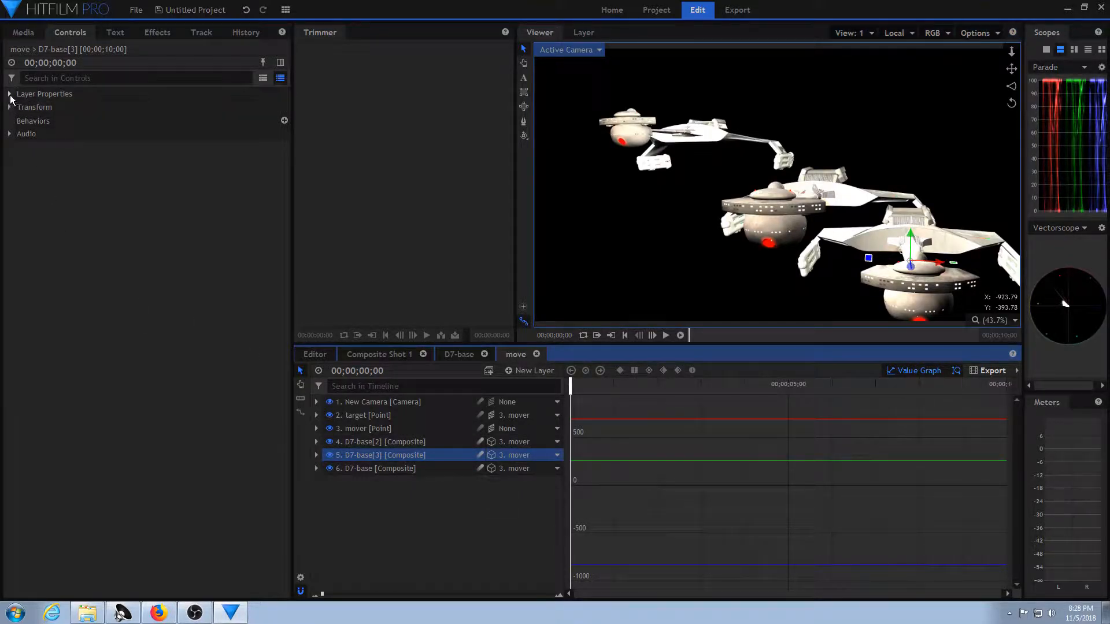
{"action": "left_click", "coordinate": [10, 108]}
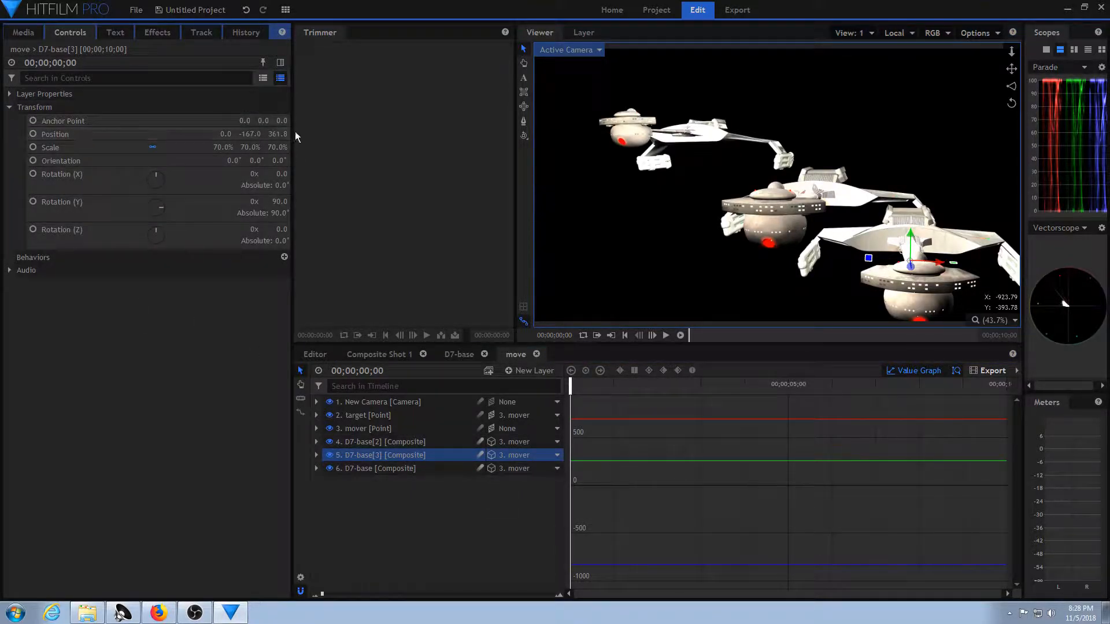
{"action": "left_click_drag", "start_coordinate": [220, 134], "coordinate": [257, 136]}
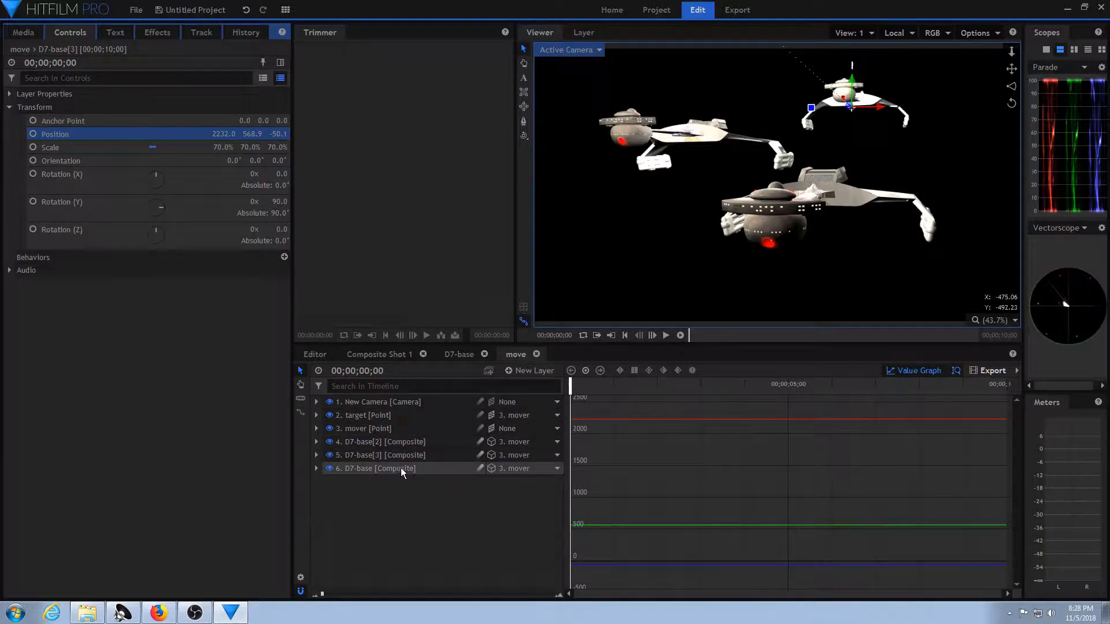
Step: Disable Promote Lights on the D7-base[3] and D7-base[2] layers, leaving the original as the only light source
{"action": "left_click", "coordinate": [424, 457]}
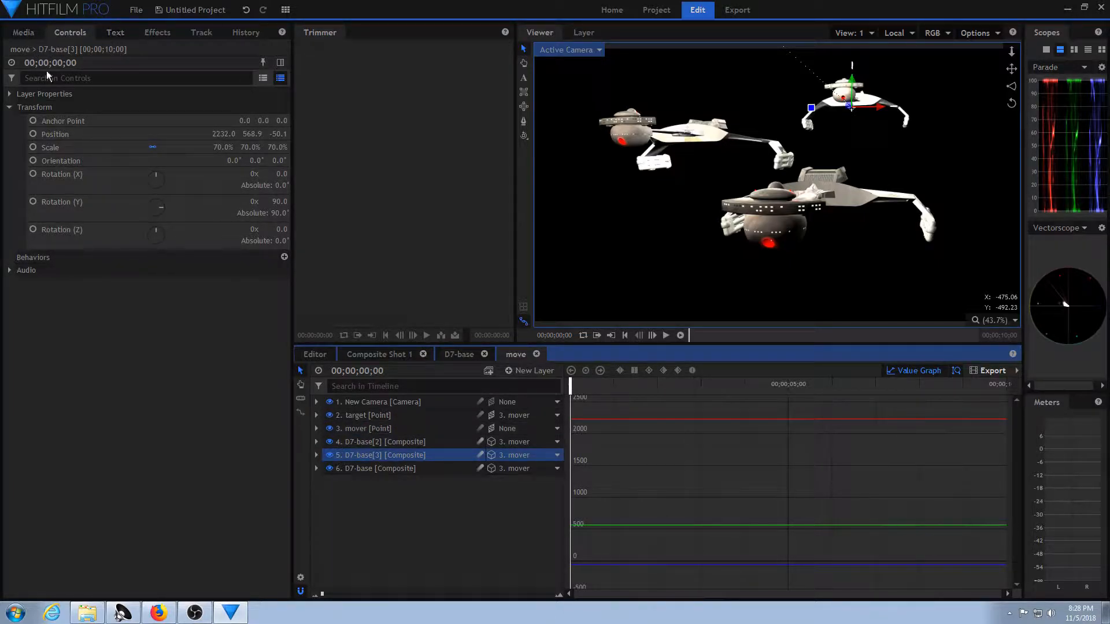
{"action": "left_click", "coordinate": [9, 94]}
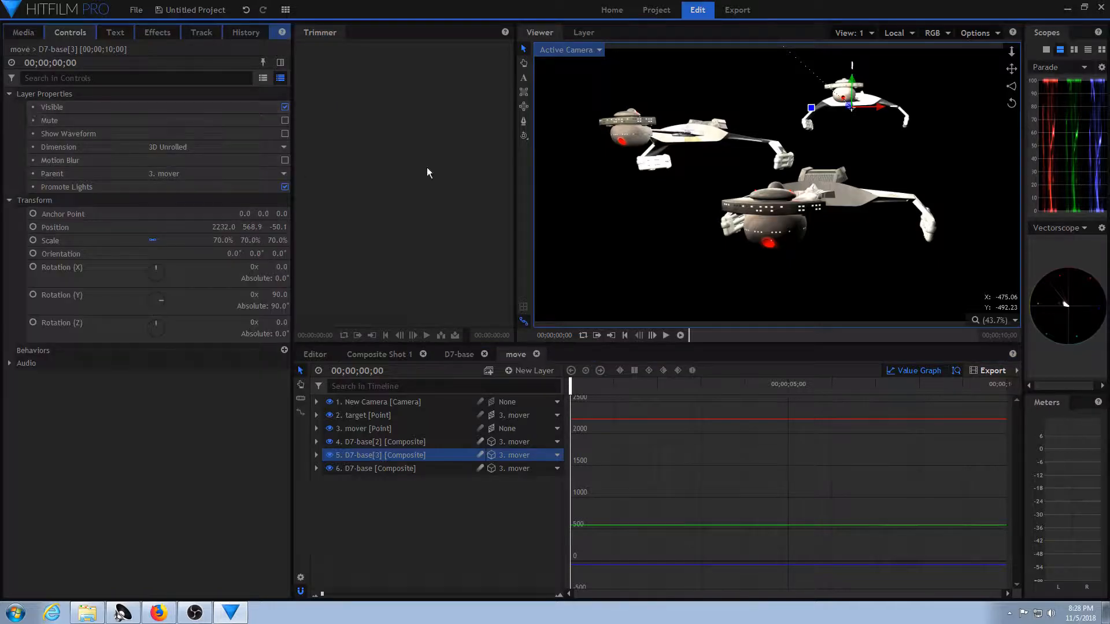
{"action": "left_click", "coordinate": [285, 188]}
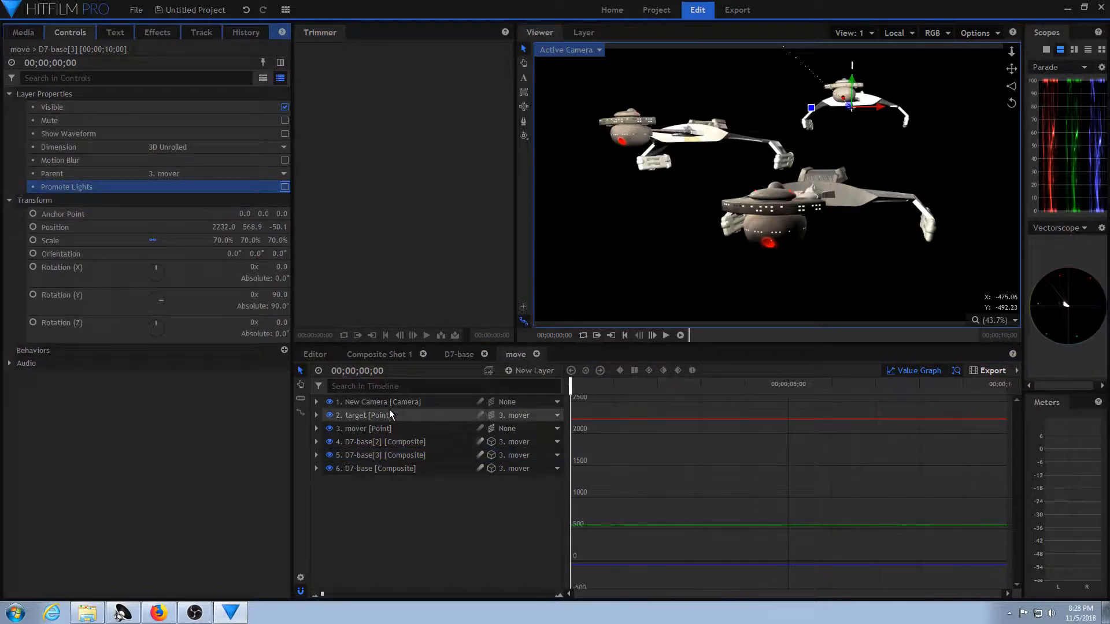
{"action": "left_click", "coordinate": [421, 442]}
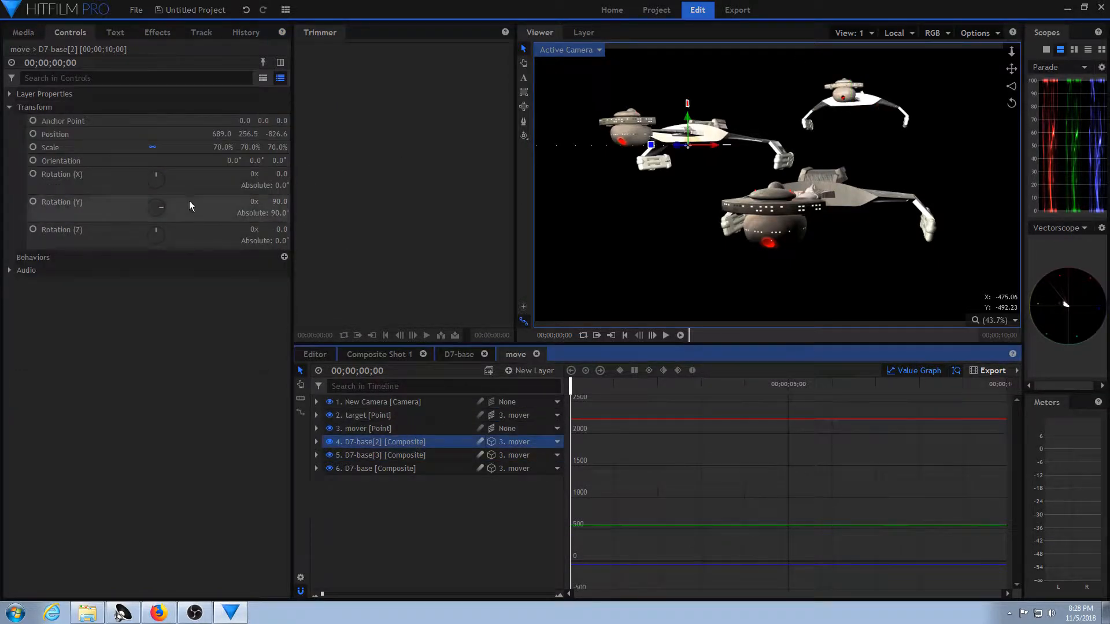
{"action": "left_click", "coordinate": [12, 93]}
{"action": "left_click", "coordinate": [285, 187]}
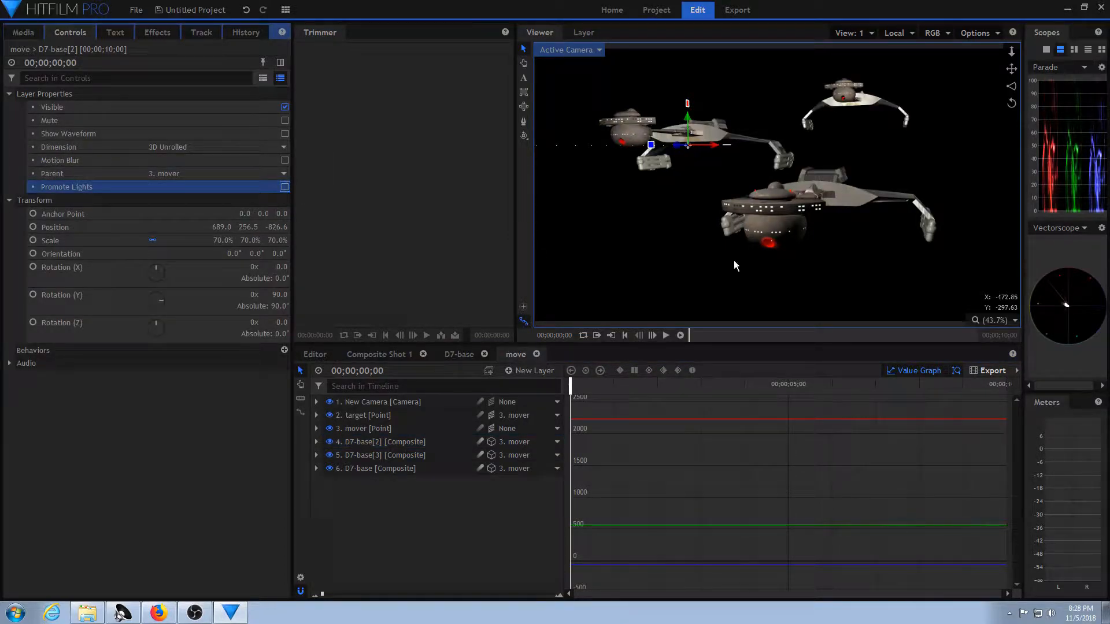
{"action": "left_click_drag", "start_coordinate": [577, 388], "coordinate": [570, 409]}
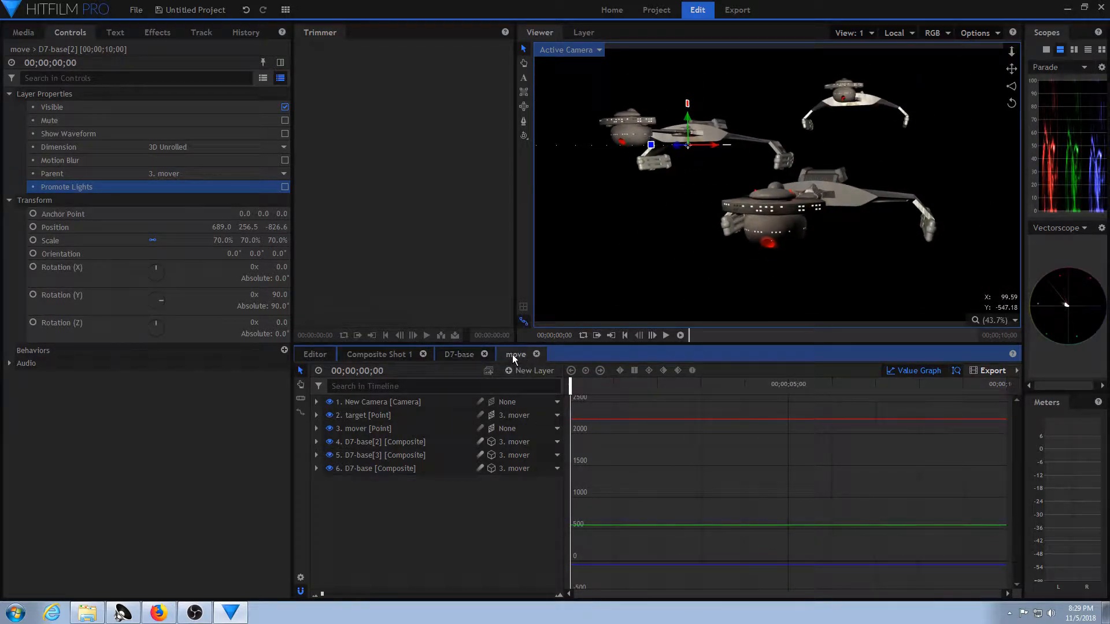
Step: Open the D7-base composite shot and examine the Port-Impulse light on the ship in Perspective view
{"action": "left_click", "coordinate": [462, 353]}
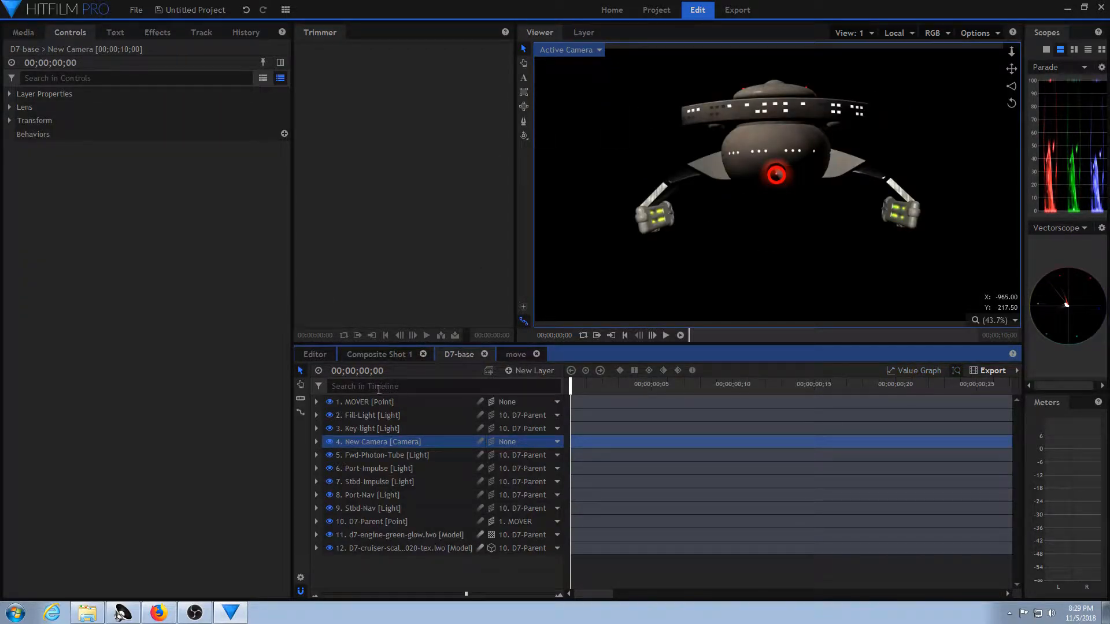
{"action": "left_click", "coordinate": [524, 136]}
{"action": "left_click_drag", "start_coordinate": [775, 155], "coordinate": [735, 184]}
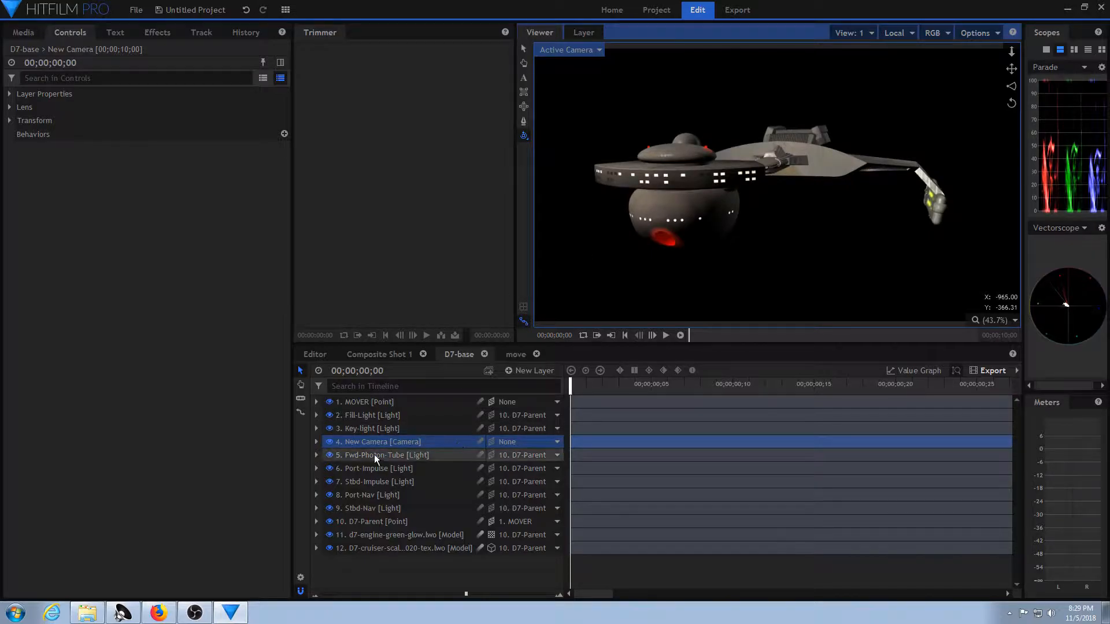
{"action": "left_click", "coordinate": [595, 51]}
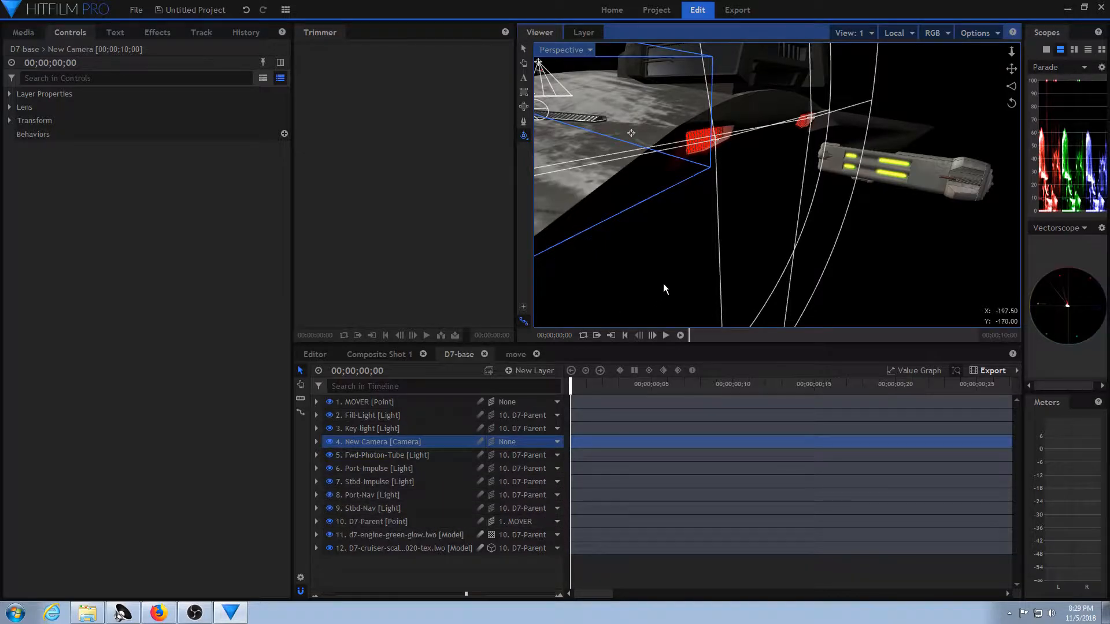
{"action": "left_click", "coordinate": [374, 467]}
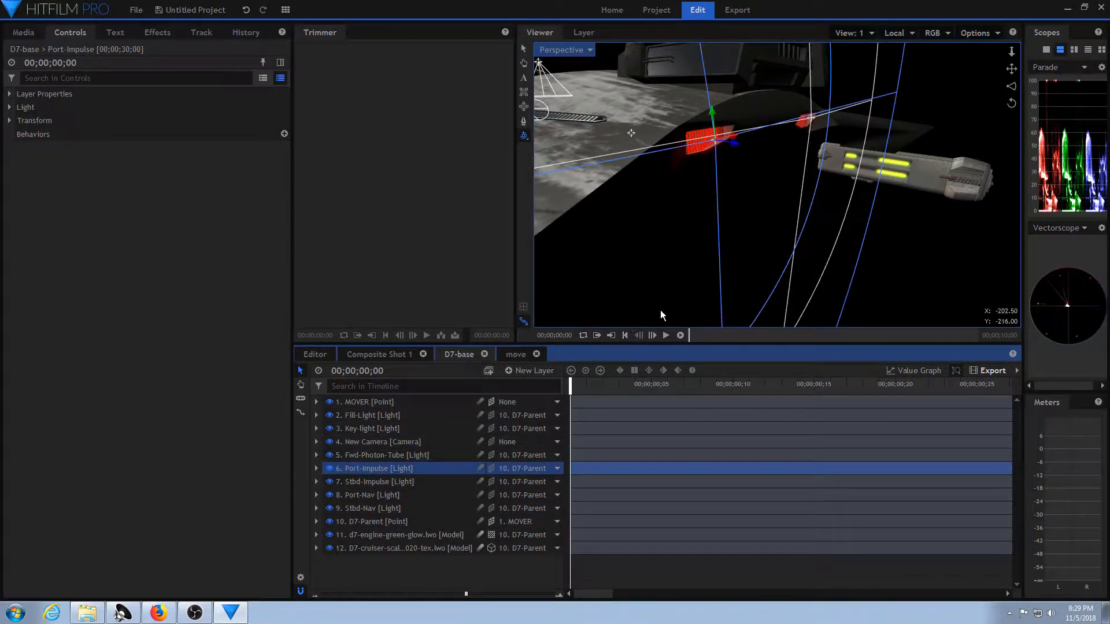
{"action": "left_click_drag", "start_coordinate": [1012, 52], "coordinate": [1012, 92]}
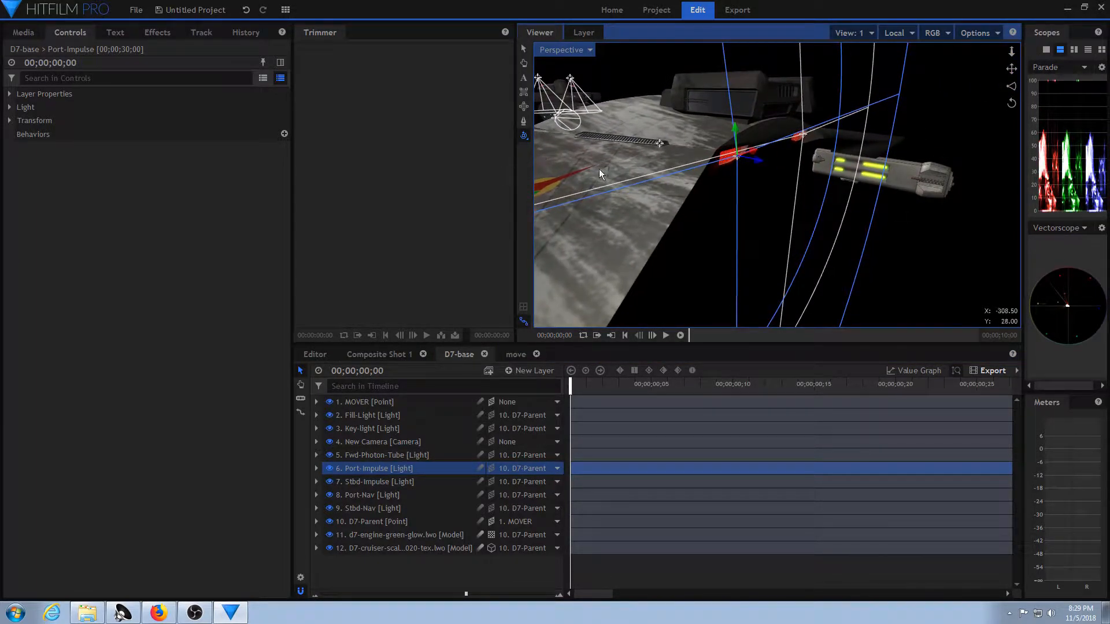
{"action": "left_click_drag", "start_coordinate": [783, 202], "coordinate": [775, 123]}
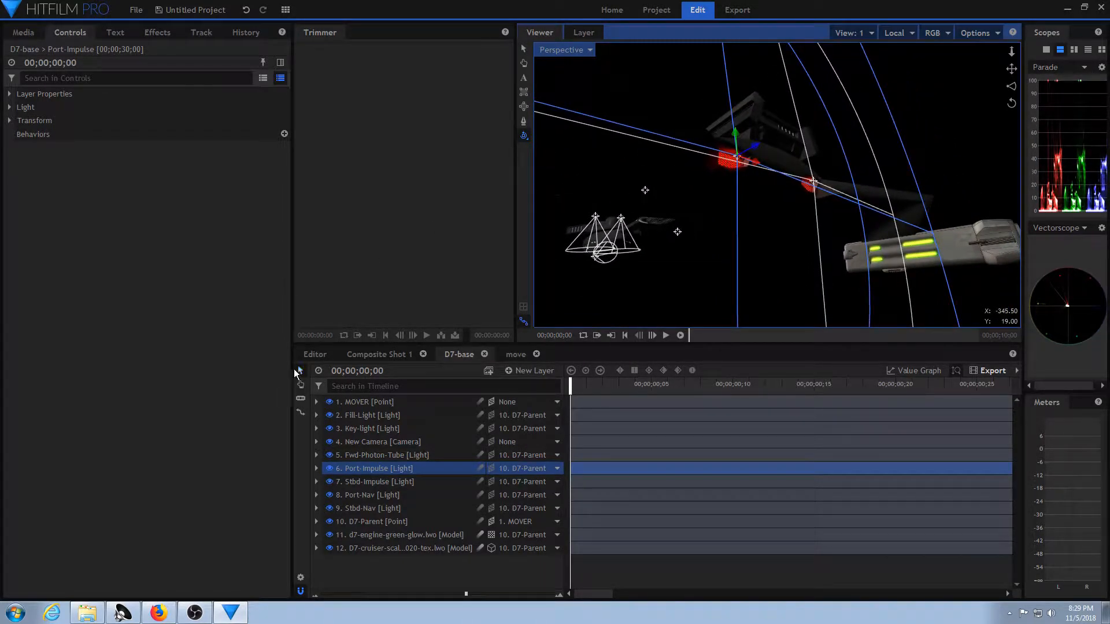
Step: Review the Port-Impulse light's Light and Layer Properties, hiding and showing the light to compare its glow
{"action": "left_click", "coordinate": [386, 468]}
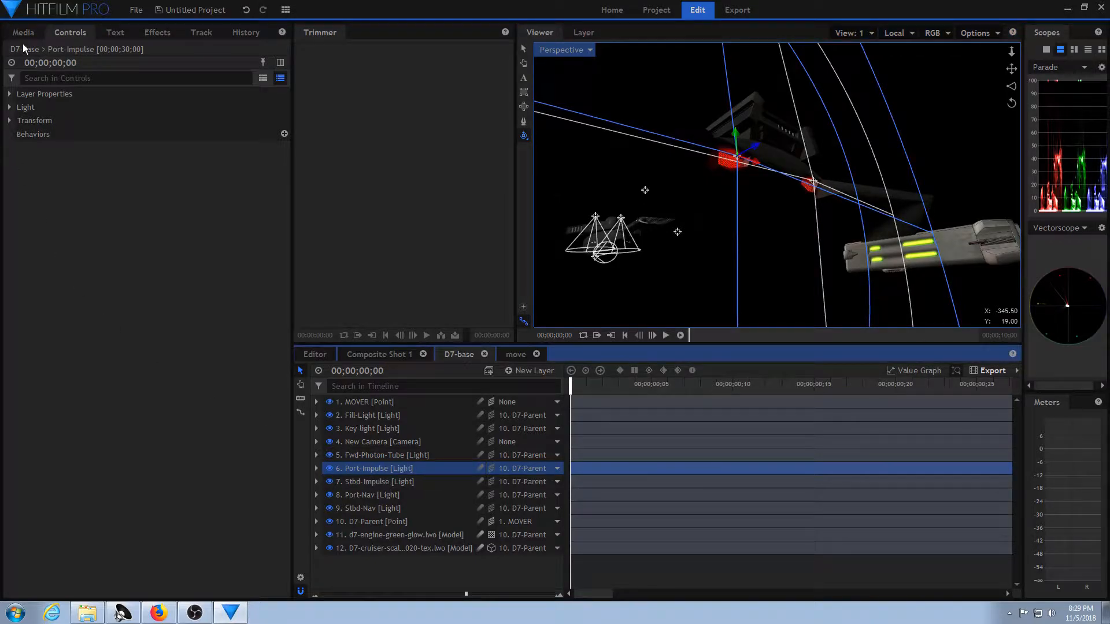
{"action": "left_click", "coordinate": [10, 108]}
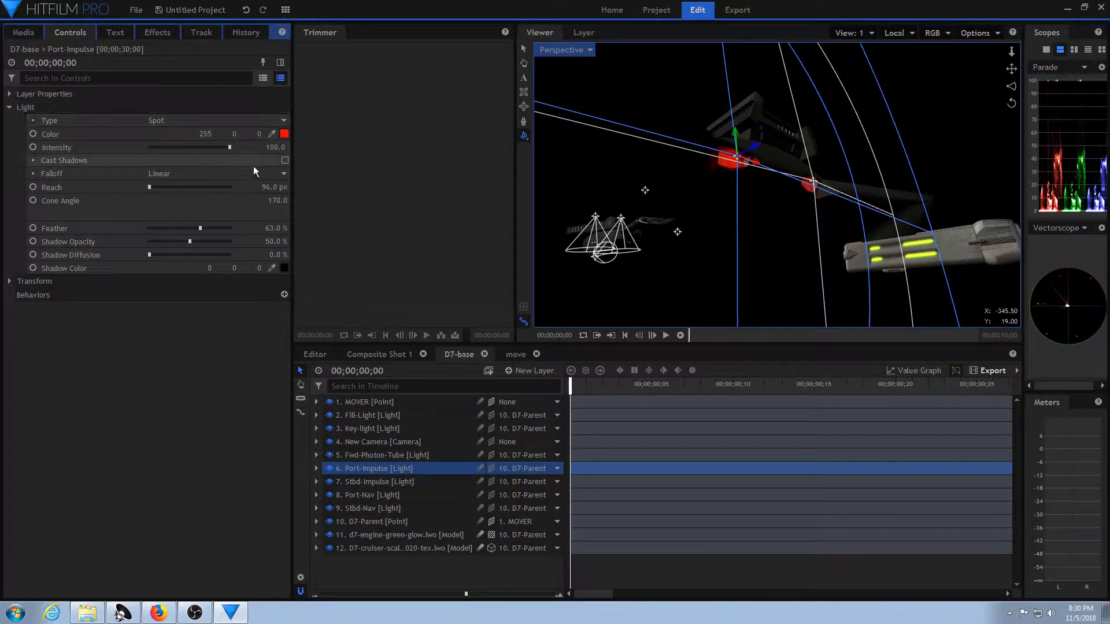
{"action": "left_click", "coordinate": [330, 469]}
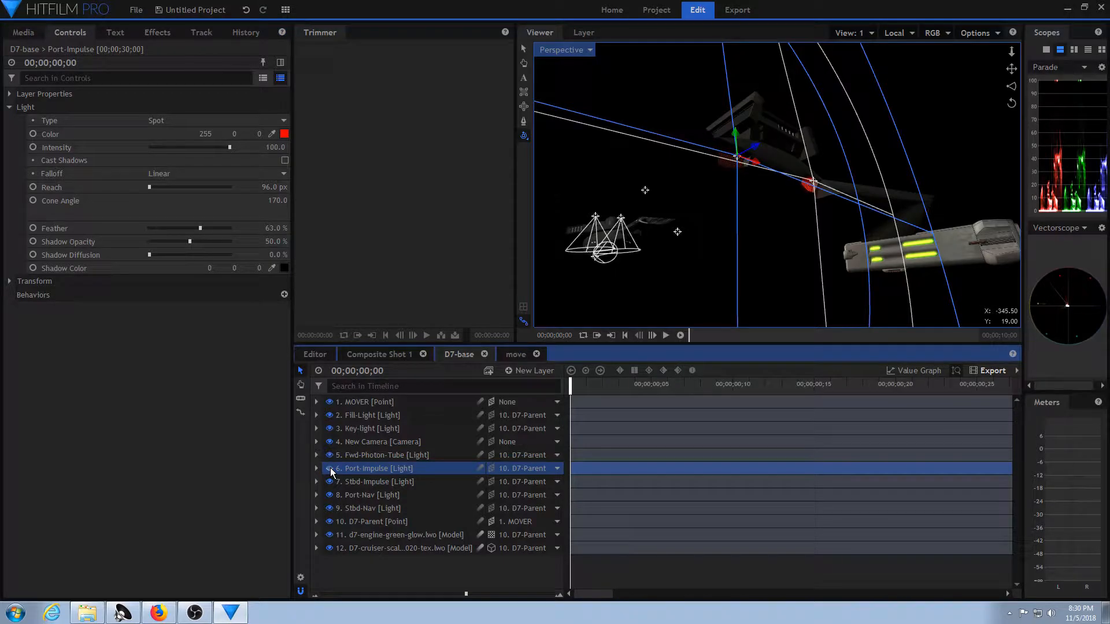
{"action": "left_click", "coordinate": [330, 469]}
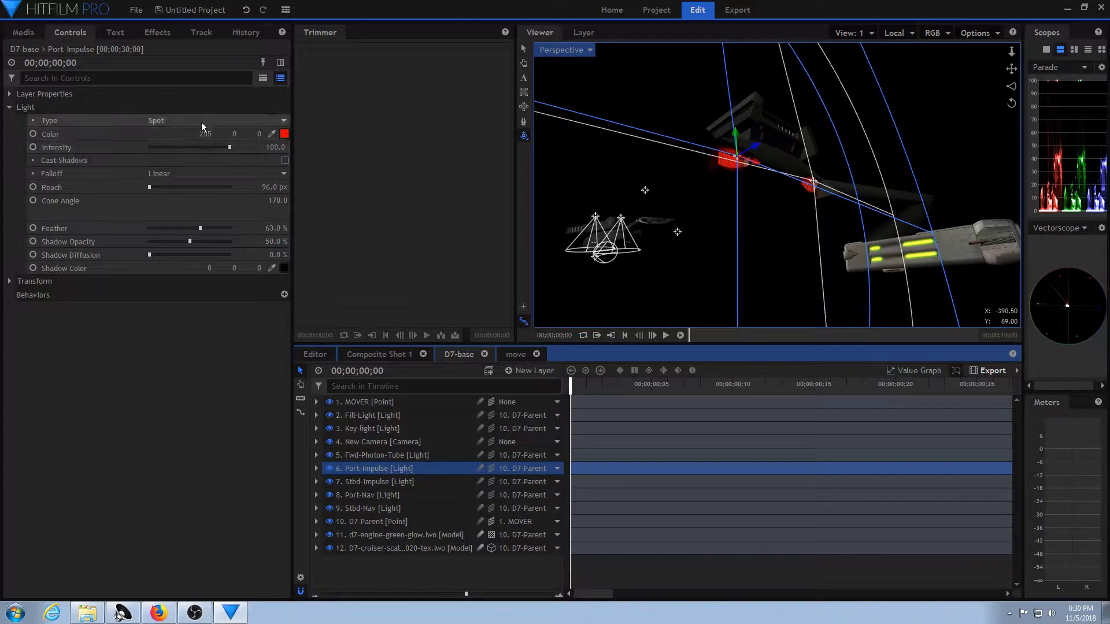
{"action": "left_click", "coordinate": [10, 94]}
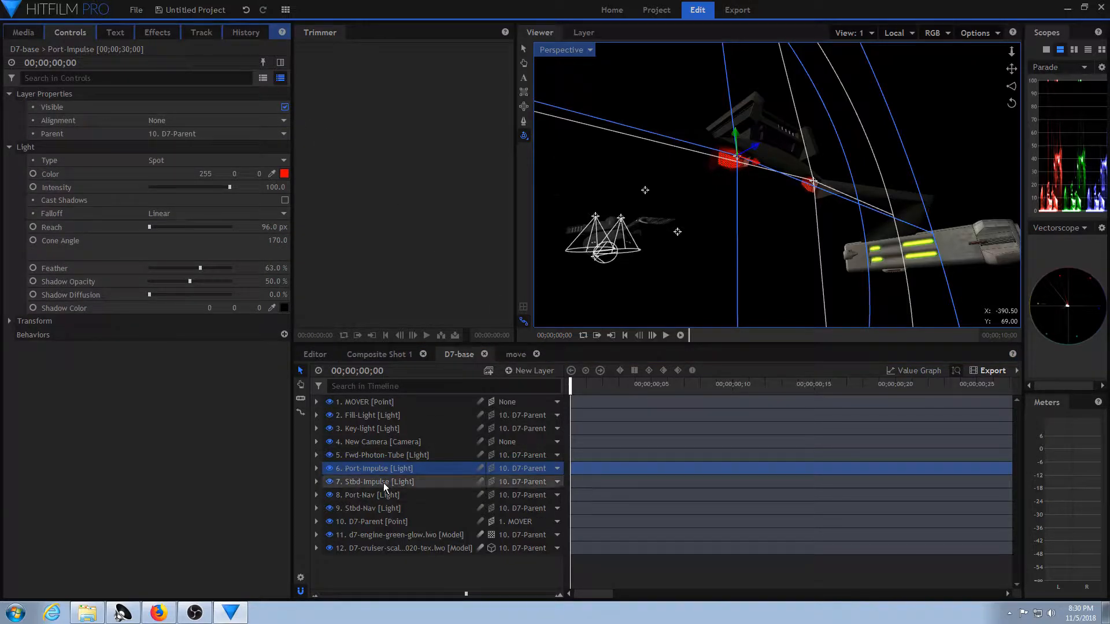
{"action": "left_click", "coordinate": [386, 468]}
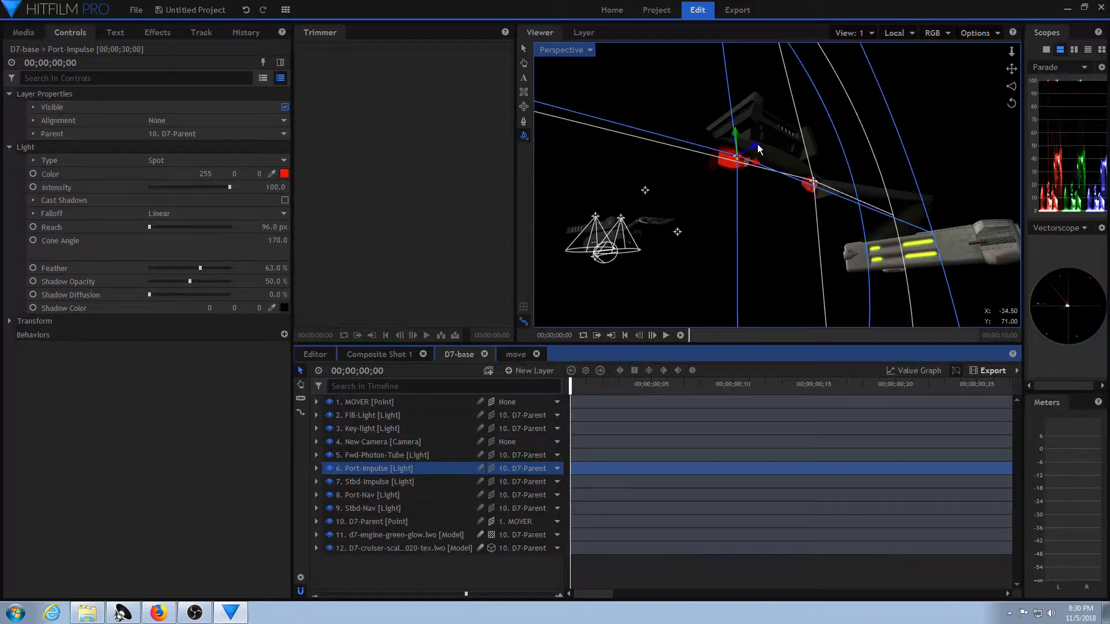
Step: Try moving the Port-Impulse light along its Z axis, and undo the move
{"action": "left_click", "coordinate": [740, 141]}
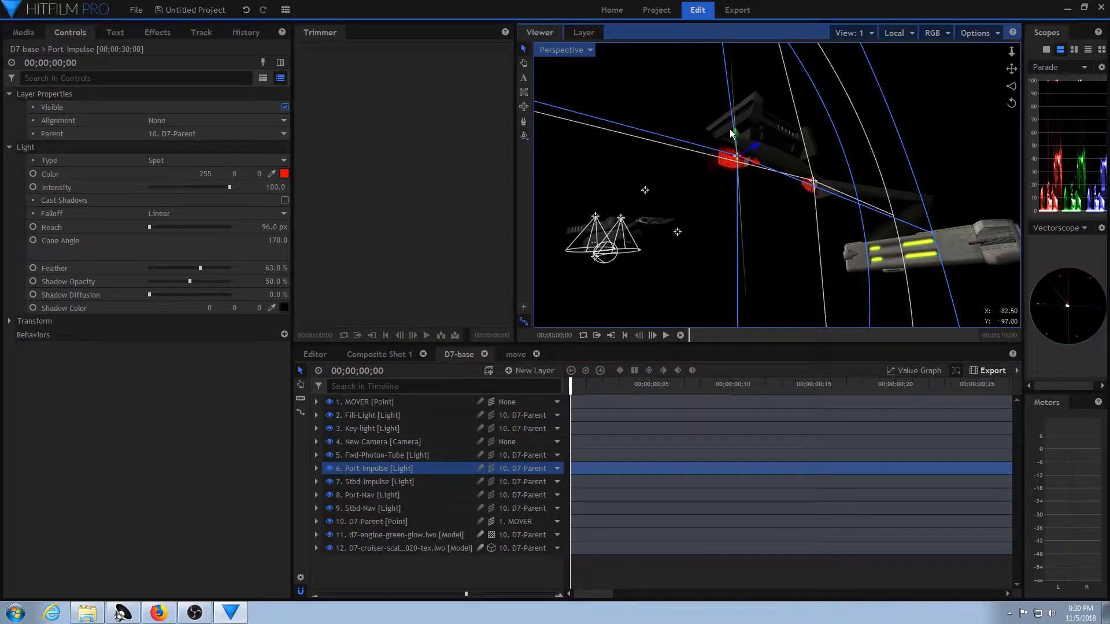
{"action": "mouse_move", "coordinate": [760, 147]}
{"action": "left_mouse_down"}
{"action": "mouse_move", "coordinate": [800, 139]}
{"action": "mouse_move", "coordinate": [755, 166]}
{"action": "mouse_move", "coordinate": [767, 164]}
{"action": "left_mouse_up"}
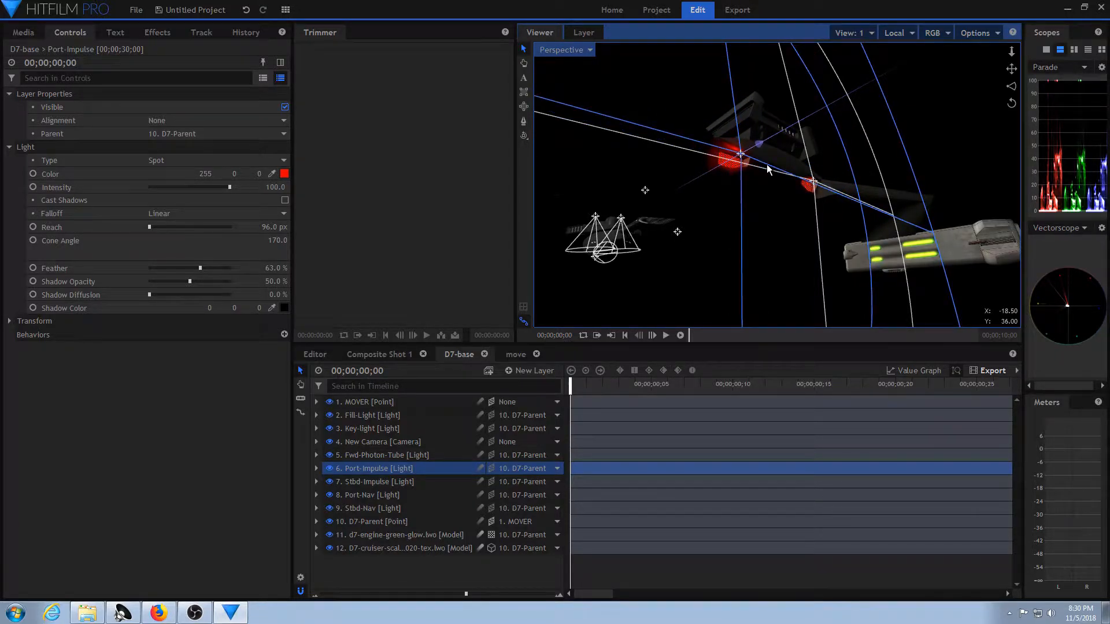
{"action": "key", "text": "ctrl+z"}
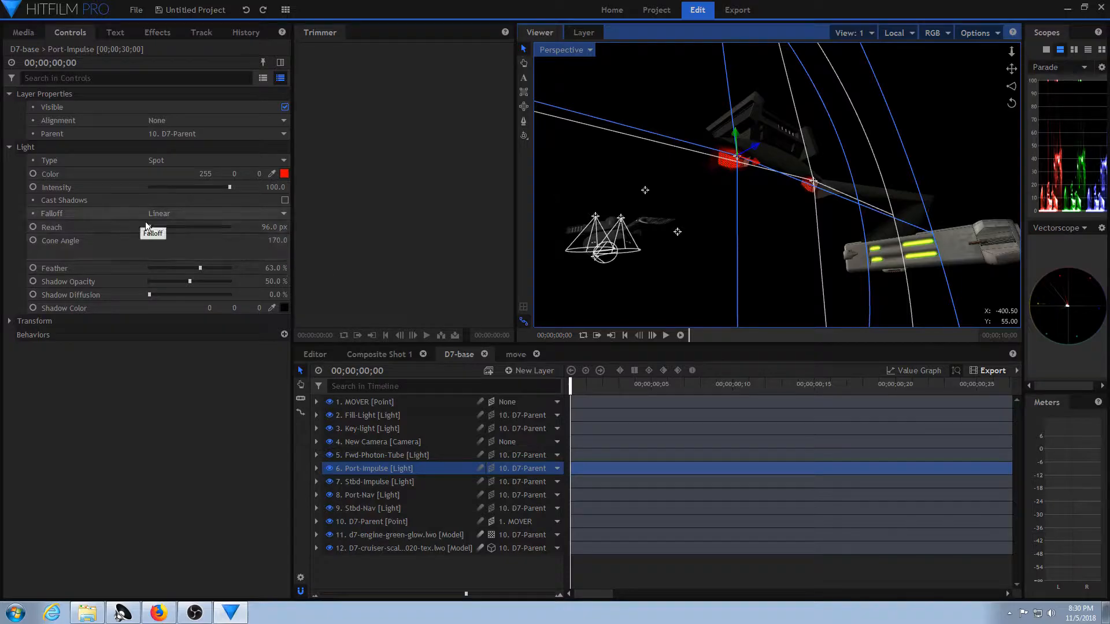
Step: Try raising the Port-Impulse light's Reach to 16000 px, and undo the Reach changes
{"action": "left_click_drag", "start_coordinate": [149, 228], "coordinate": [156, 229]}
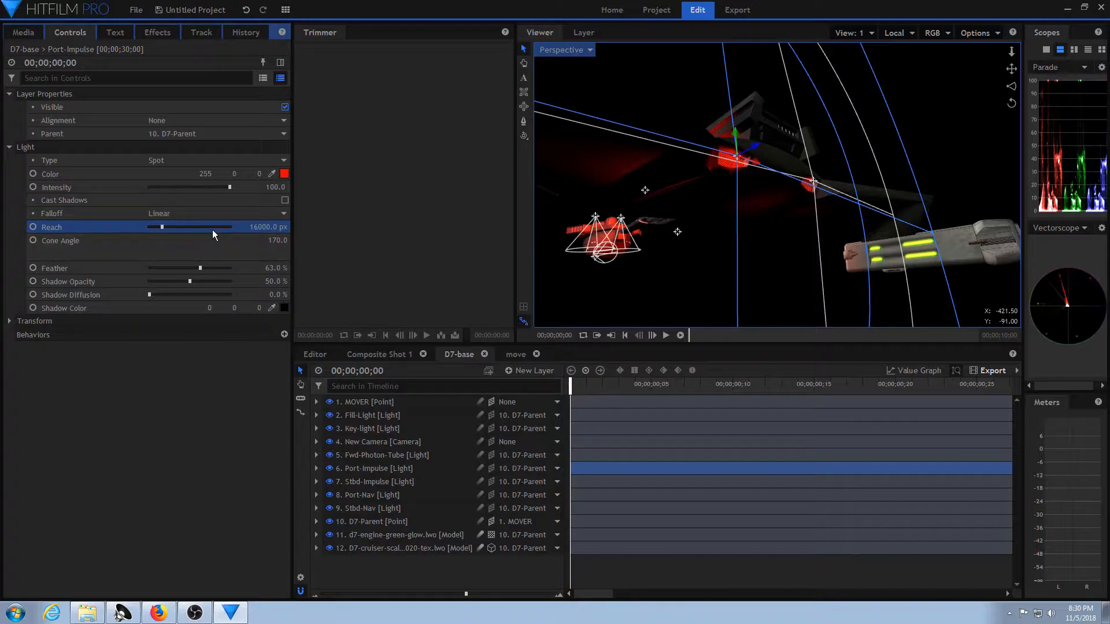
{"action": "key", "text": "ctrl+z"}
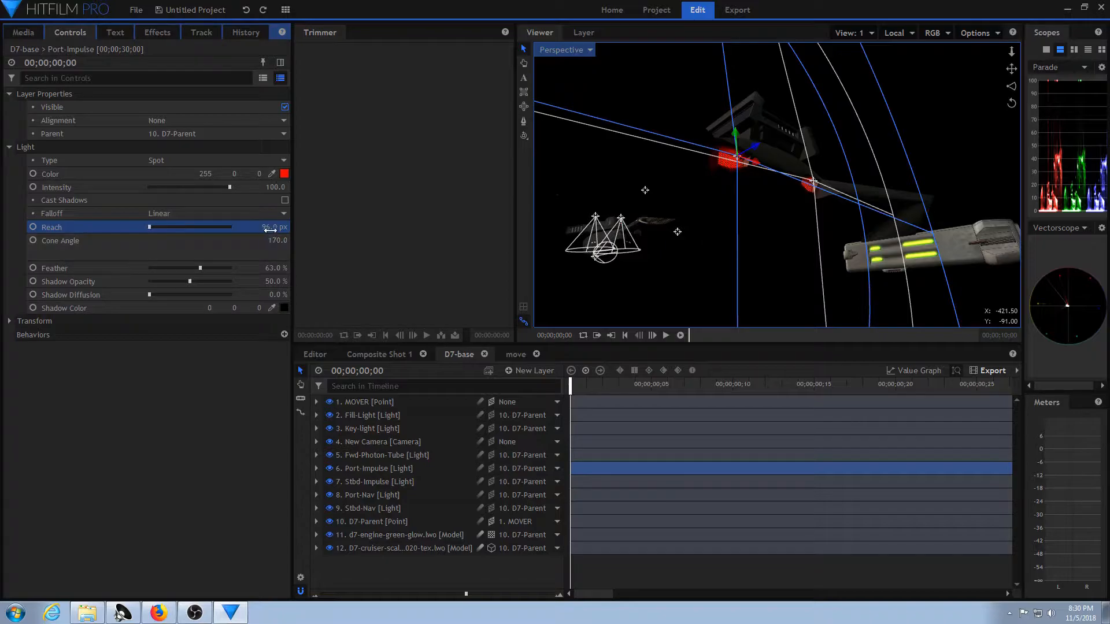
{"action": "left_click_drag", "start_coordinate": [270, 230], "coordinate": [278, 230]}
{"action": "key", "text": "ctrl+z"}
Step: Examine the Stbd-Impulse, Port-Nav and Fwd-Photon-Tube lights around the ship in Perspective view
{"action": "left_click", "coordinate": [524, 137]}
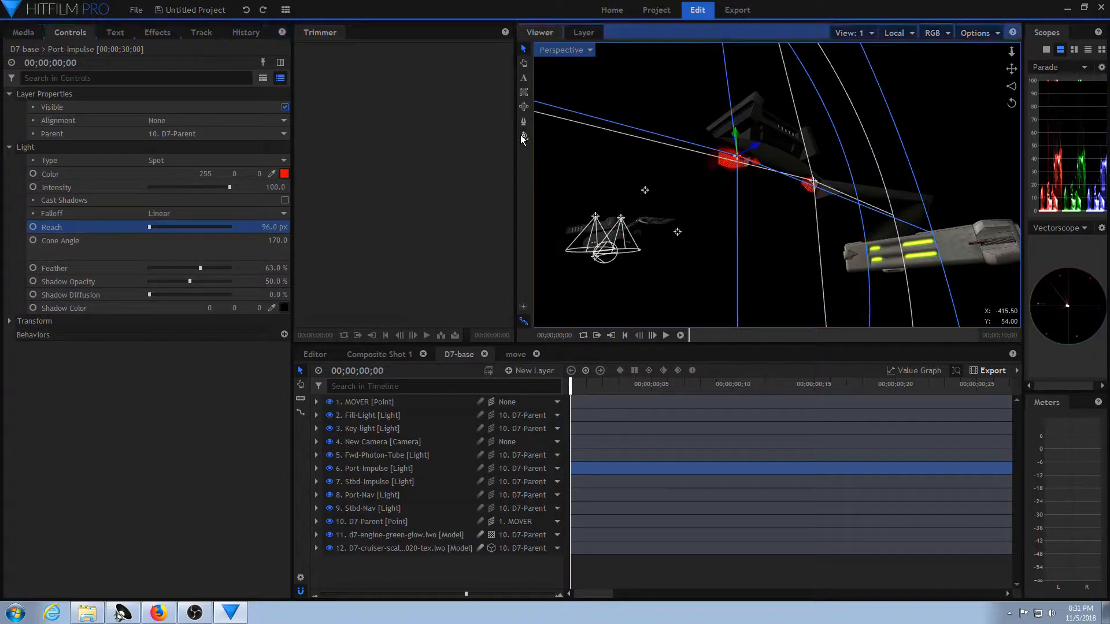
{"action": "left_click_drag", "start_coordinate": [692, 213], "coordinate": [944, 254]}
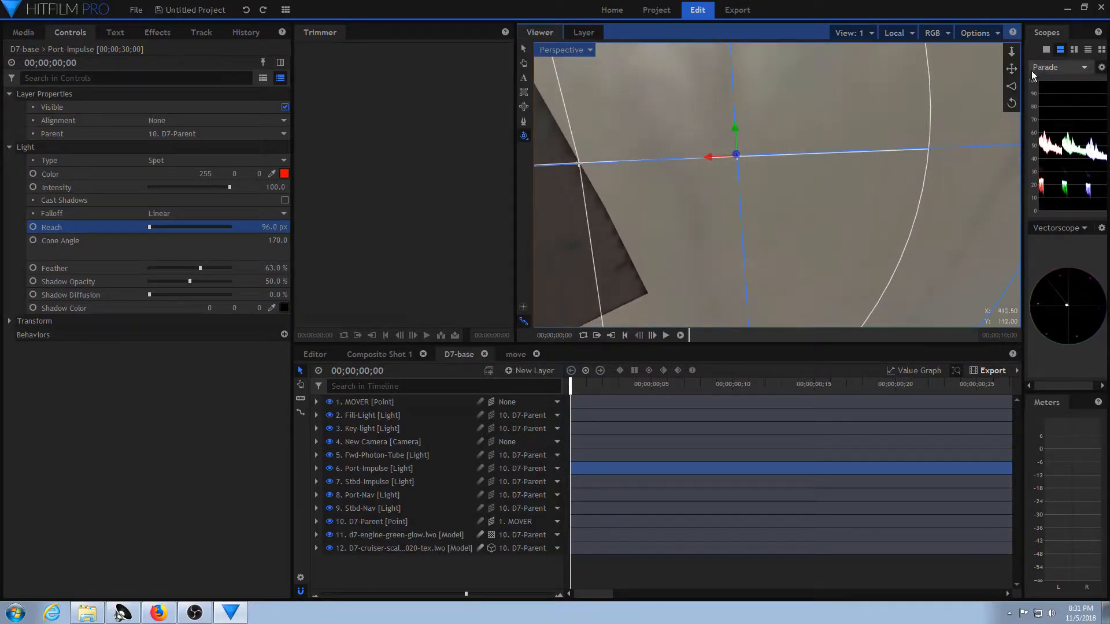
{"action": "left_click_drag", "start_coordinate": [1017, 58], "coordinate": [930, 43]}
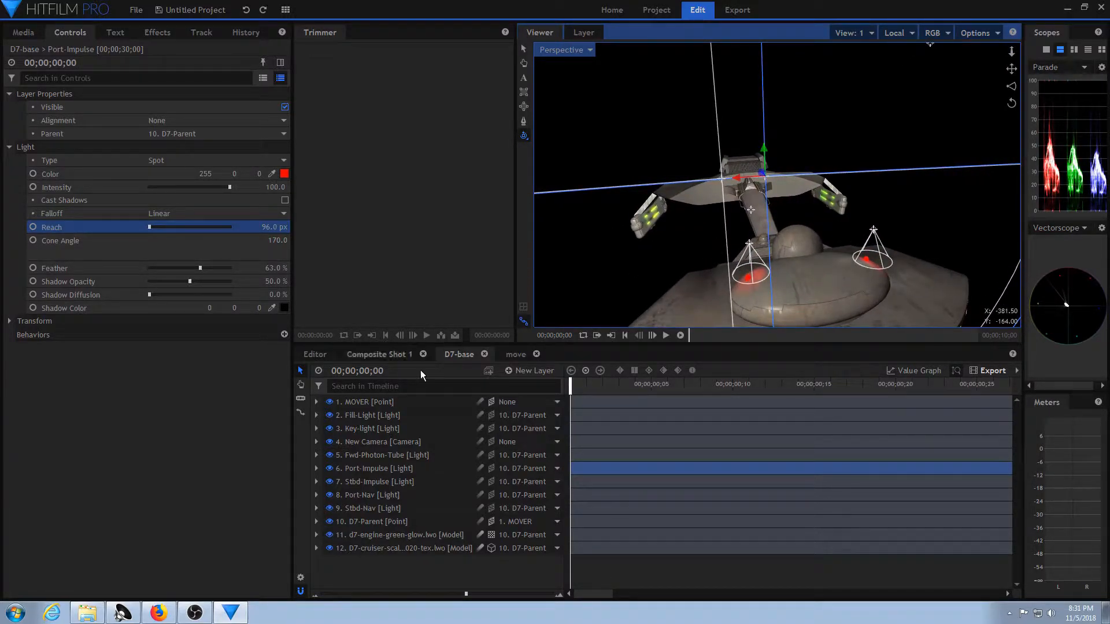
{"action": "left_click", "coordinate": [358, 481]}
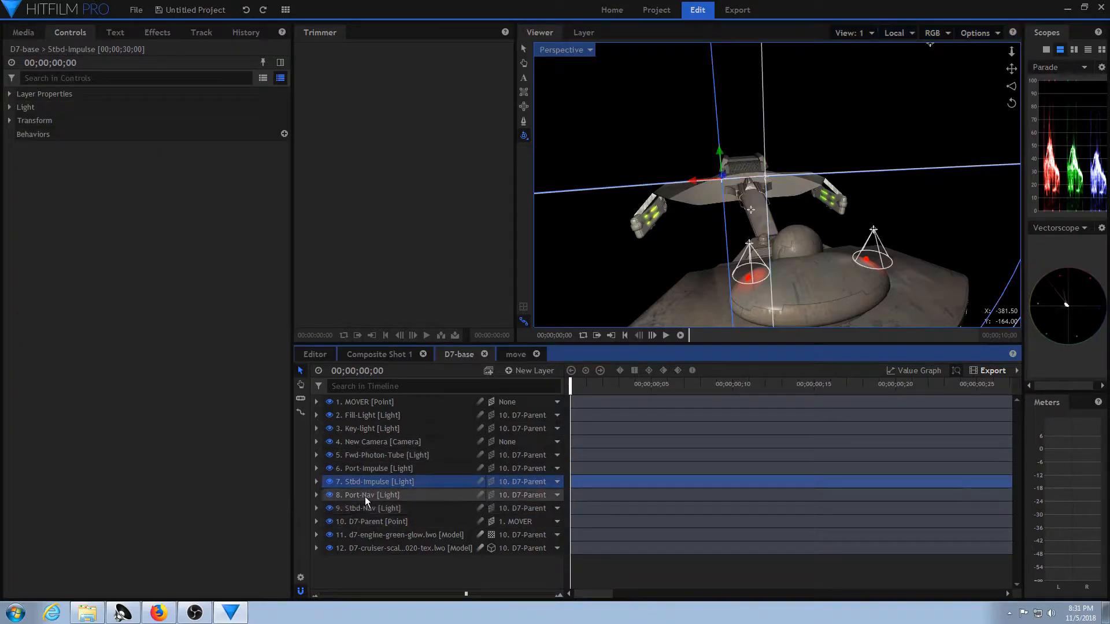
{"action": "left_click", "coordinate": [365, 496]}
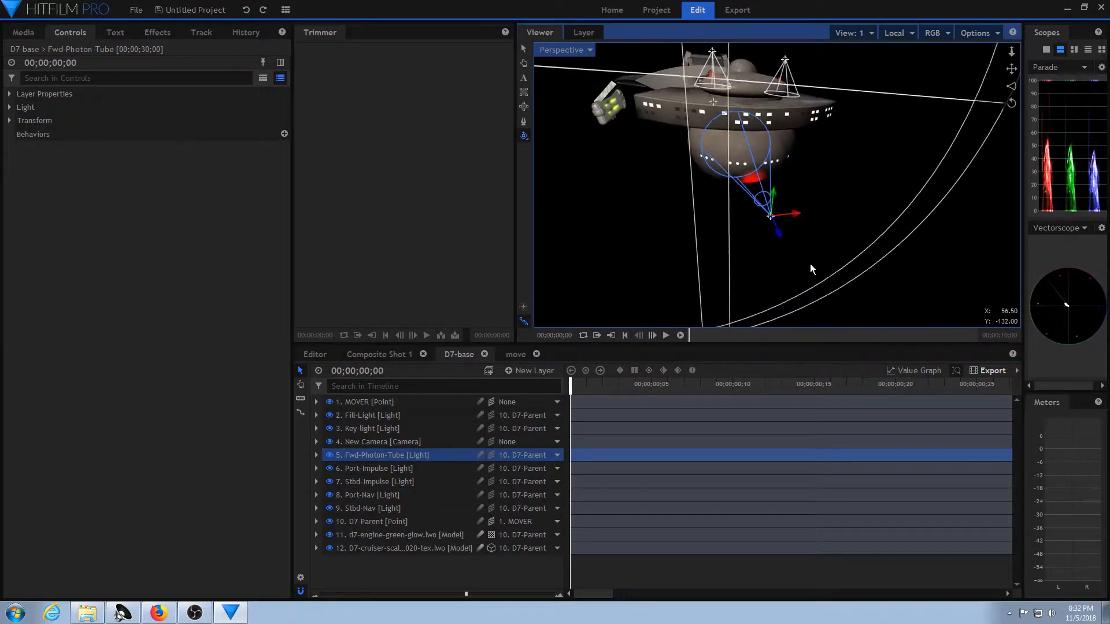
{"action": "left_click_drag", "start_coordinate": [810, 263], "coordinate": [816, 224]}
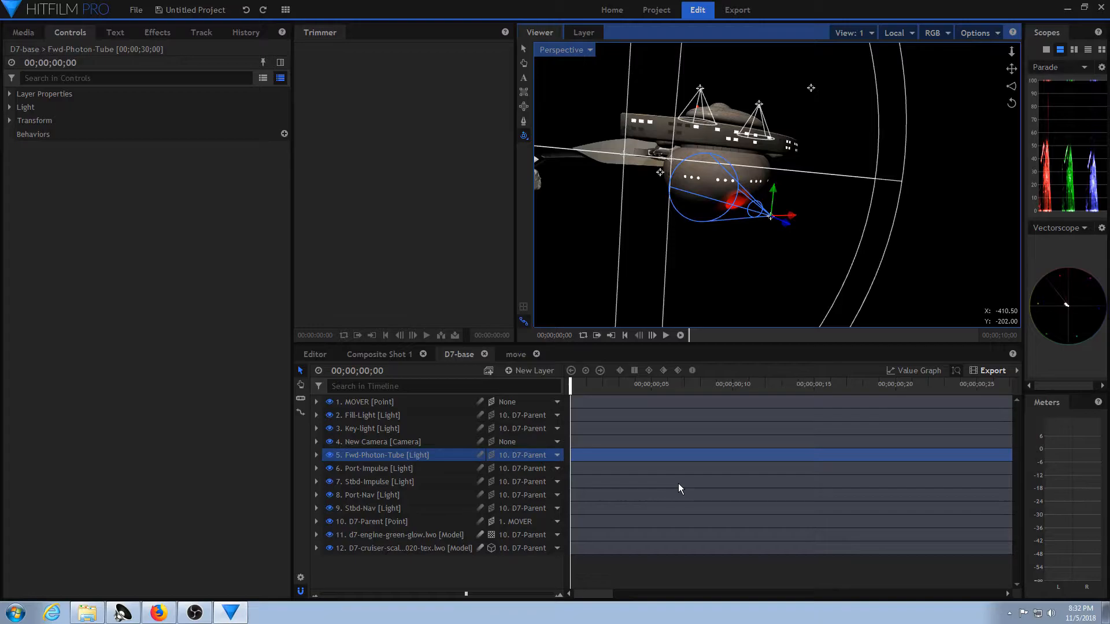
Step: Save the D7-base composite shot from the project media as the file D7-base-4.hfcs in the HF folder
{"action": "left_click", "coordinate": [28, 30]}
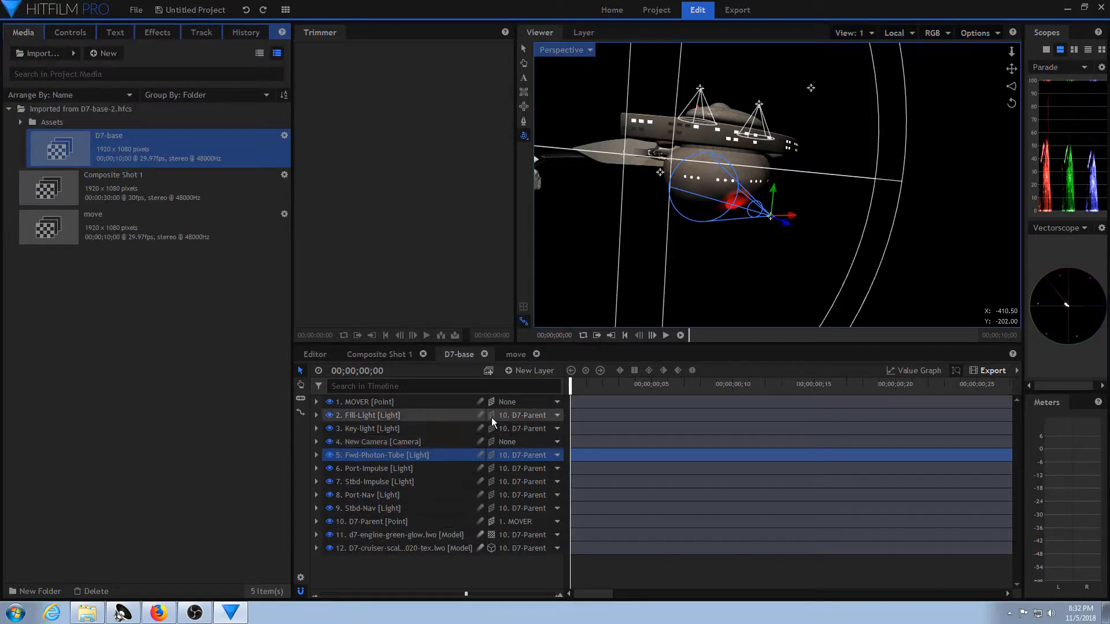
{"action": "right_click", "coordinate": [206, 149]}
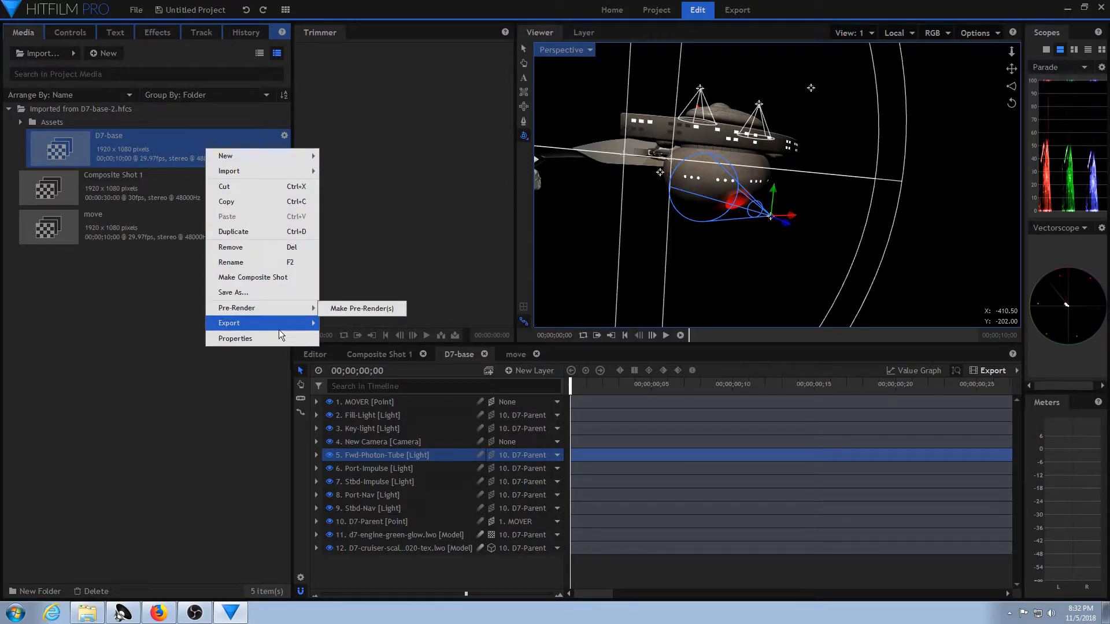
{"action": "left_click", "coordinate": [255, 295]}
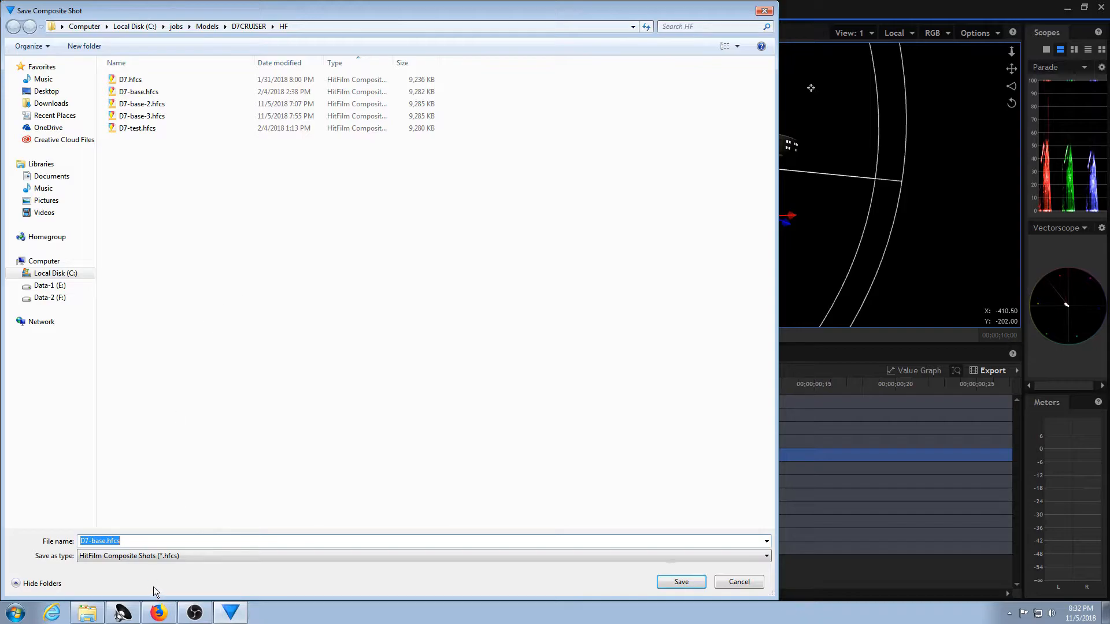
{"action": "scroll", "coordinate": [133, 549], "scroll_direction": "down", "scroll_amount": 1}
{"action": "left_click", "coordinate": [110, 541]}
{"action": "key", "text": "BackSpace"}
{"action": "type", "text": "4"}
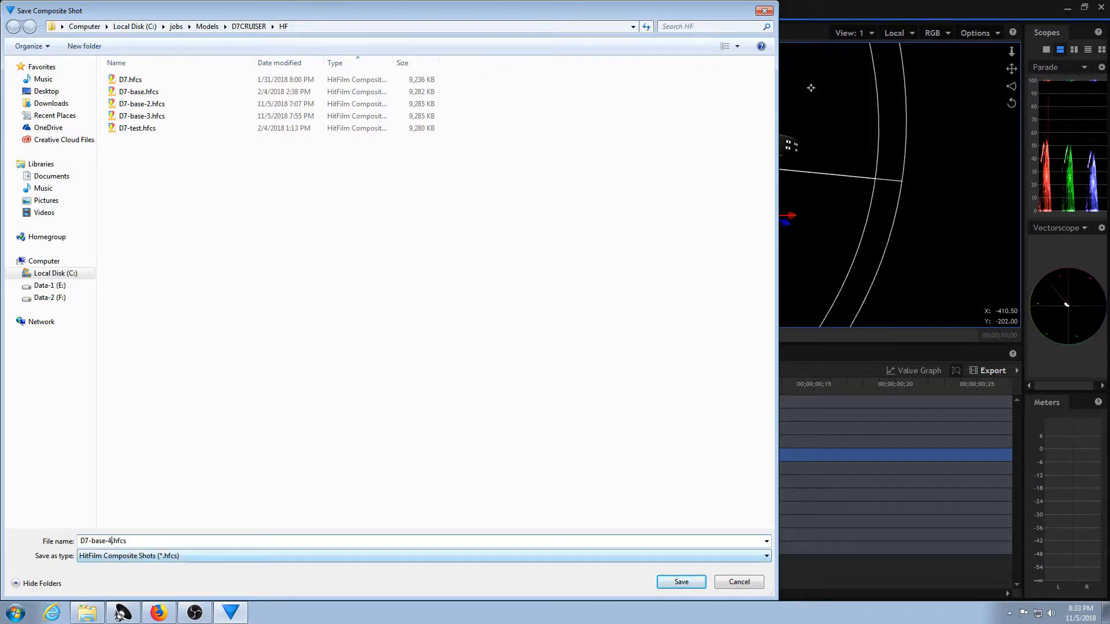
{"action": "left_click", "coordinate": [681, 581]}
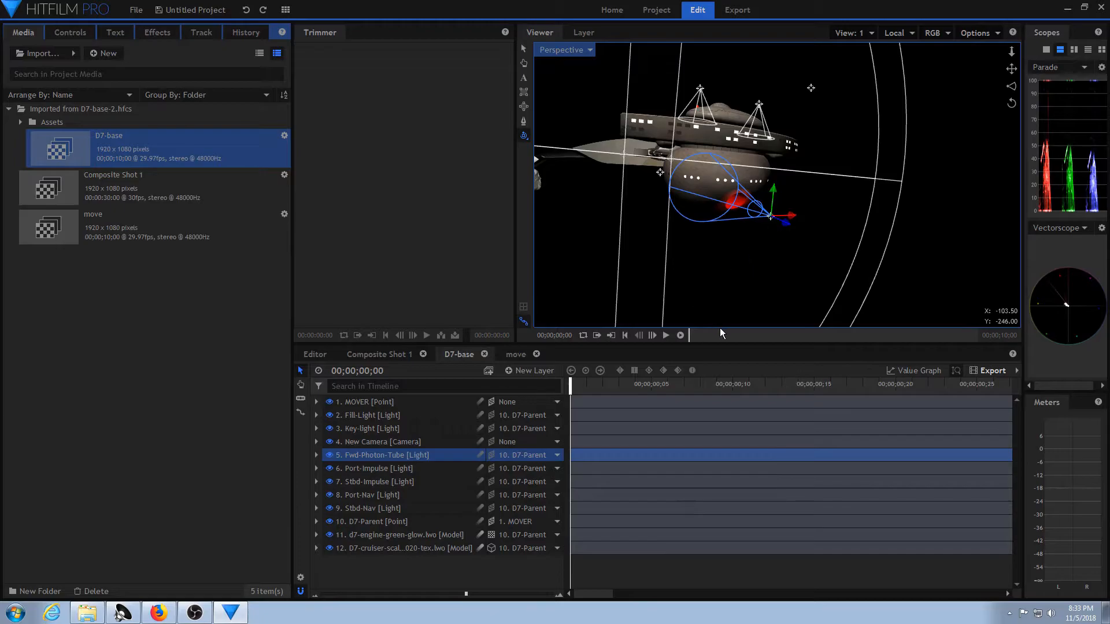
Step: Open the move composite shot and preview the three cruisers at 00;00;00;04
{"action": "left_click", "coordinate": [380, 355]}
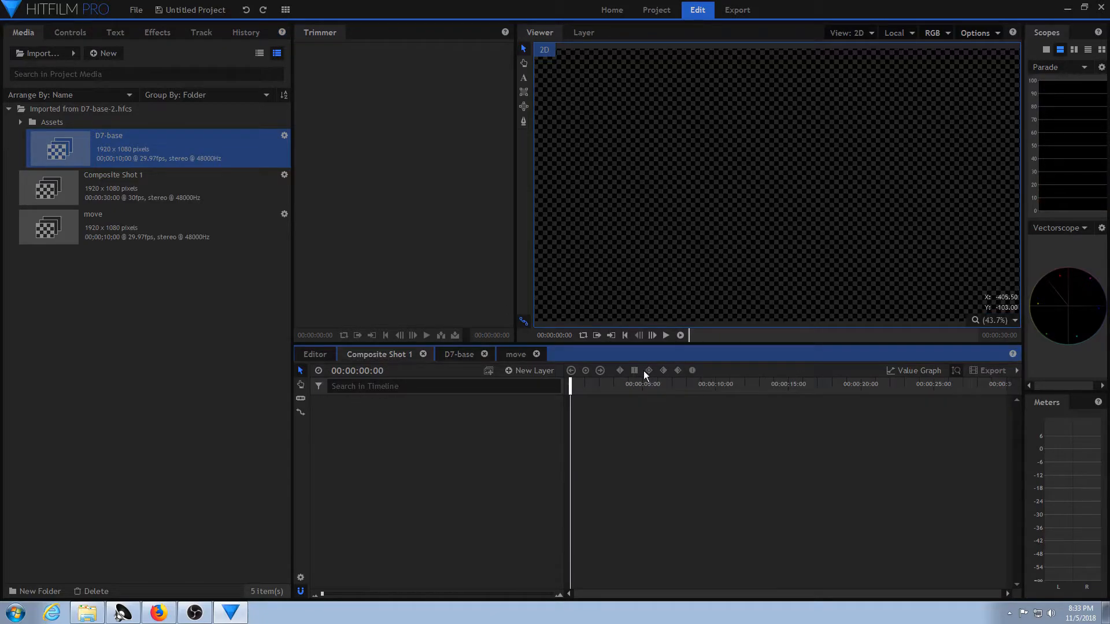
{"action": "left_click", "coordinate": [514, 359]}
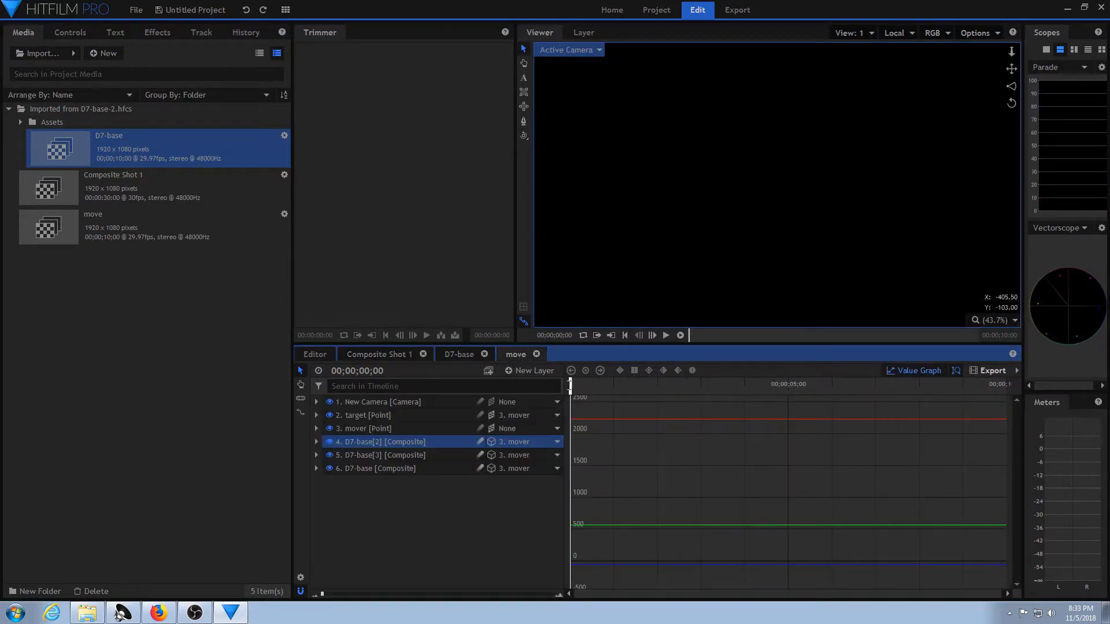
{"action": "left_click_drag", "start_coordinate": [611, 384], "coordinate": [575, 433]}
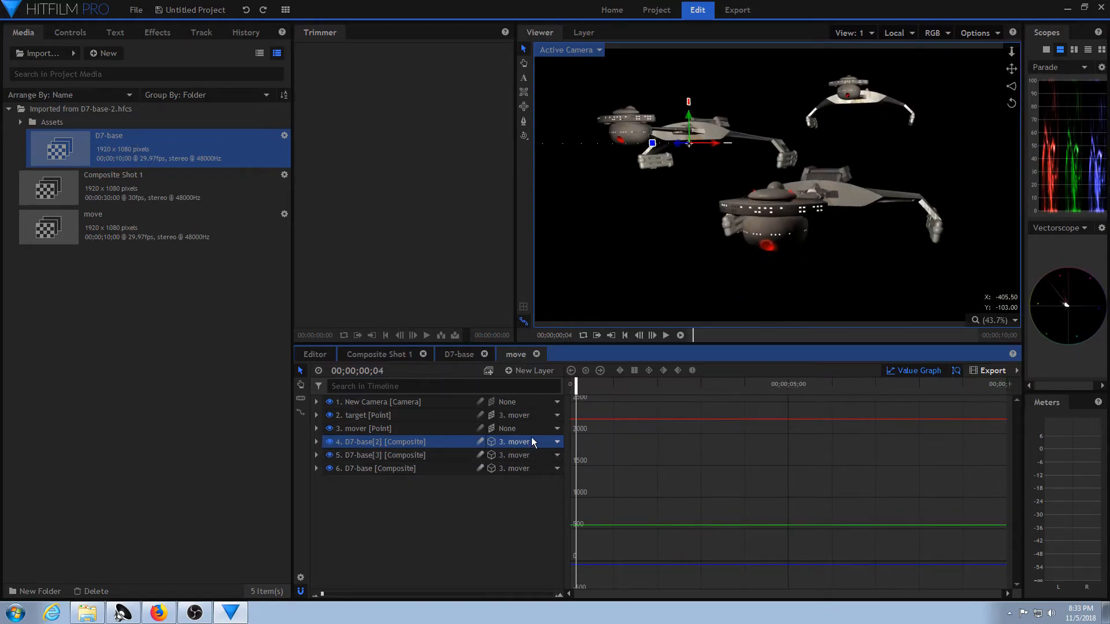